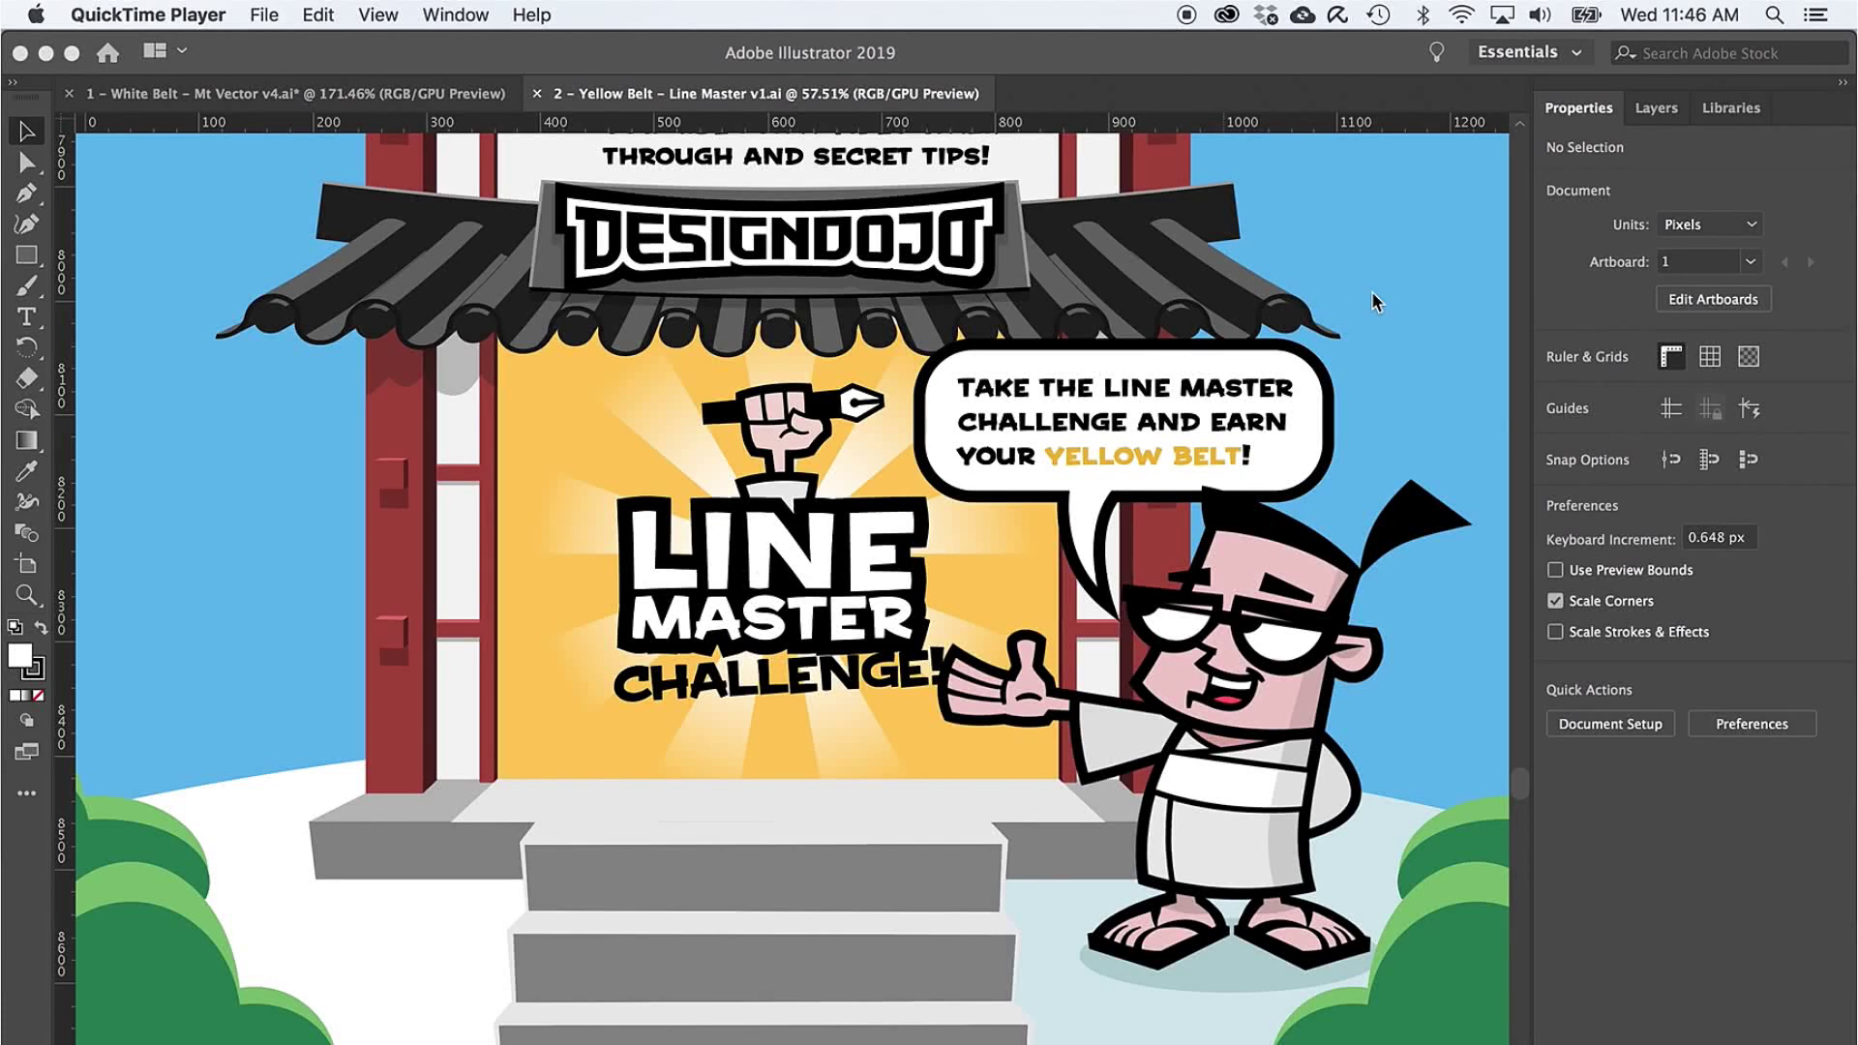
# Step: Bring Illustrator forward and switch its workspace to Essentials Classic
pyautogui.click(1580, 58)
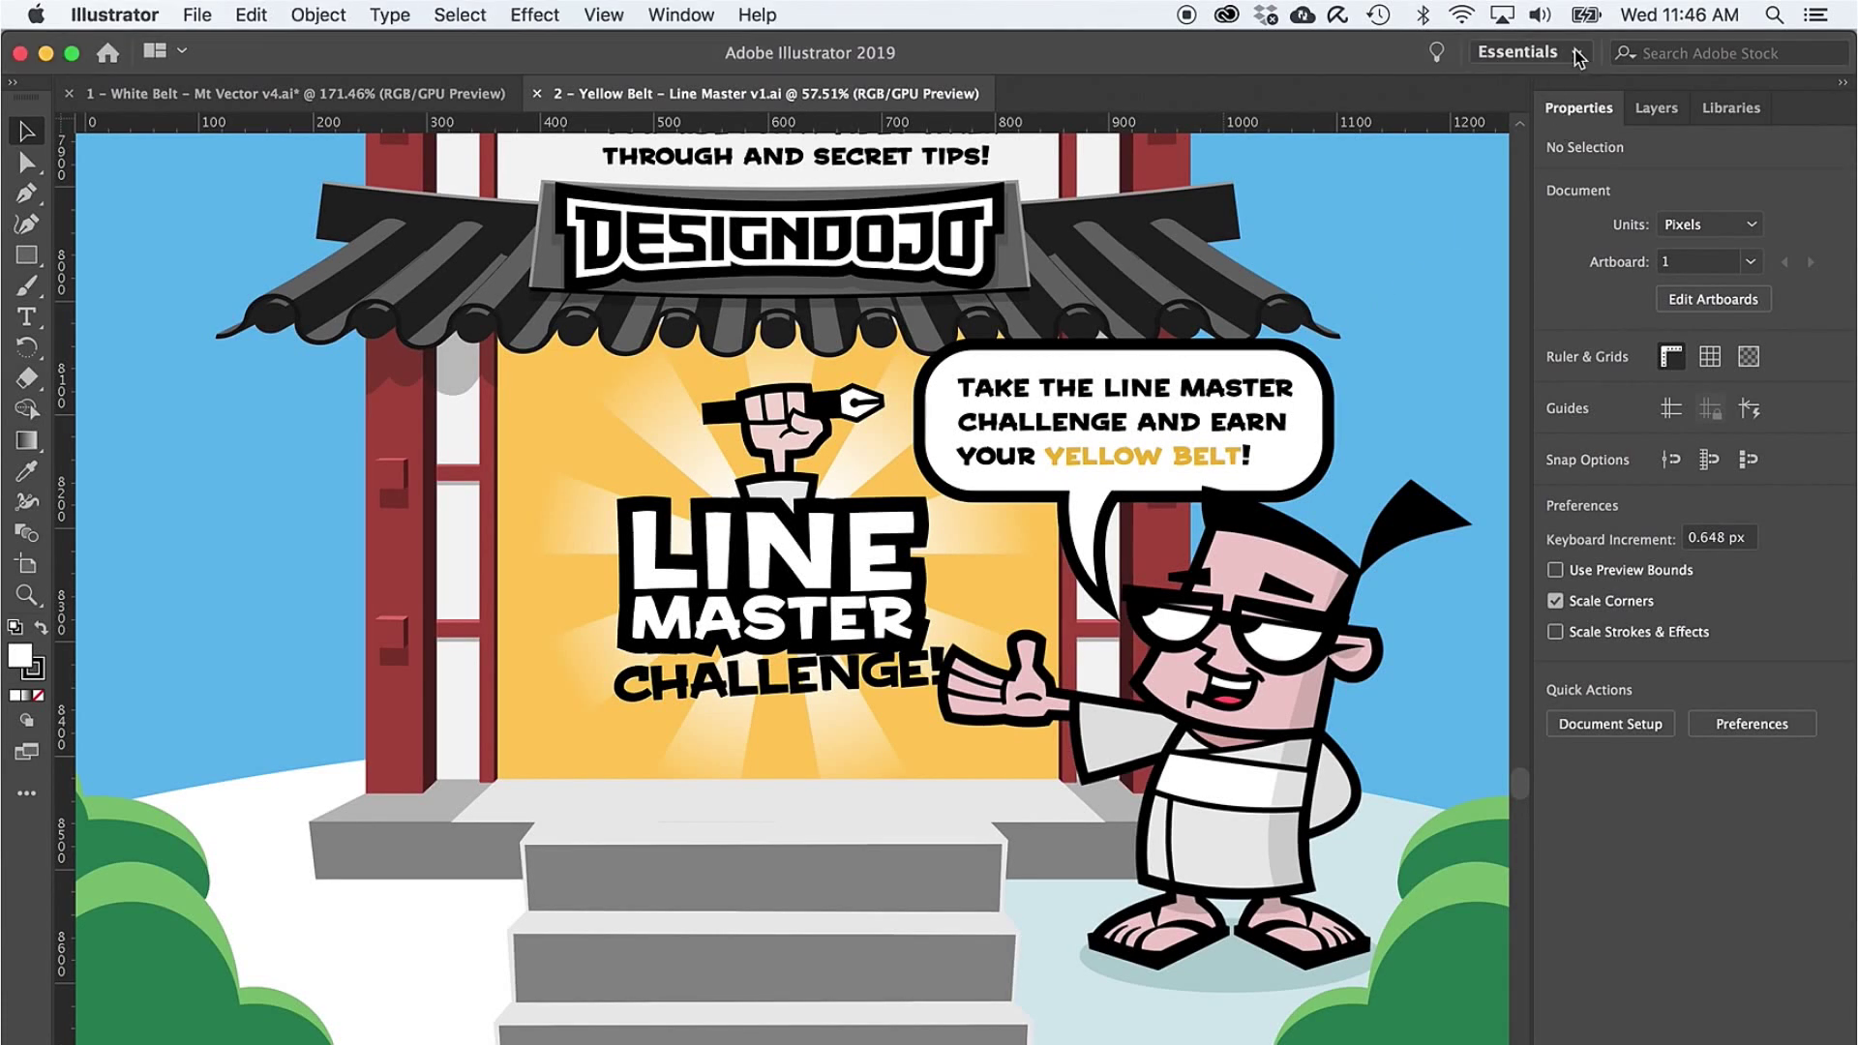
pyautogui.click(1579, 58)
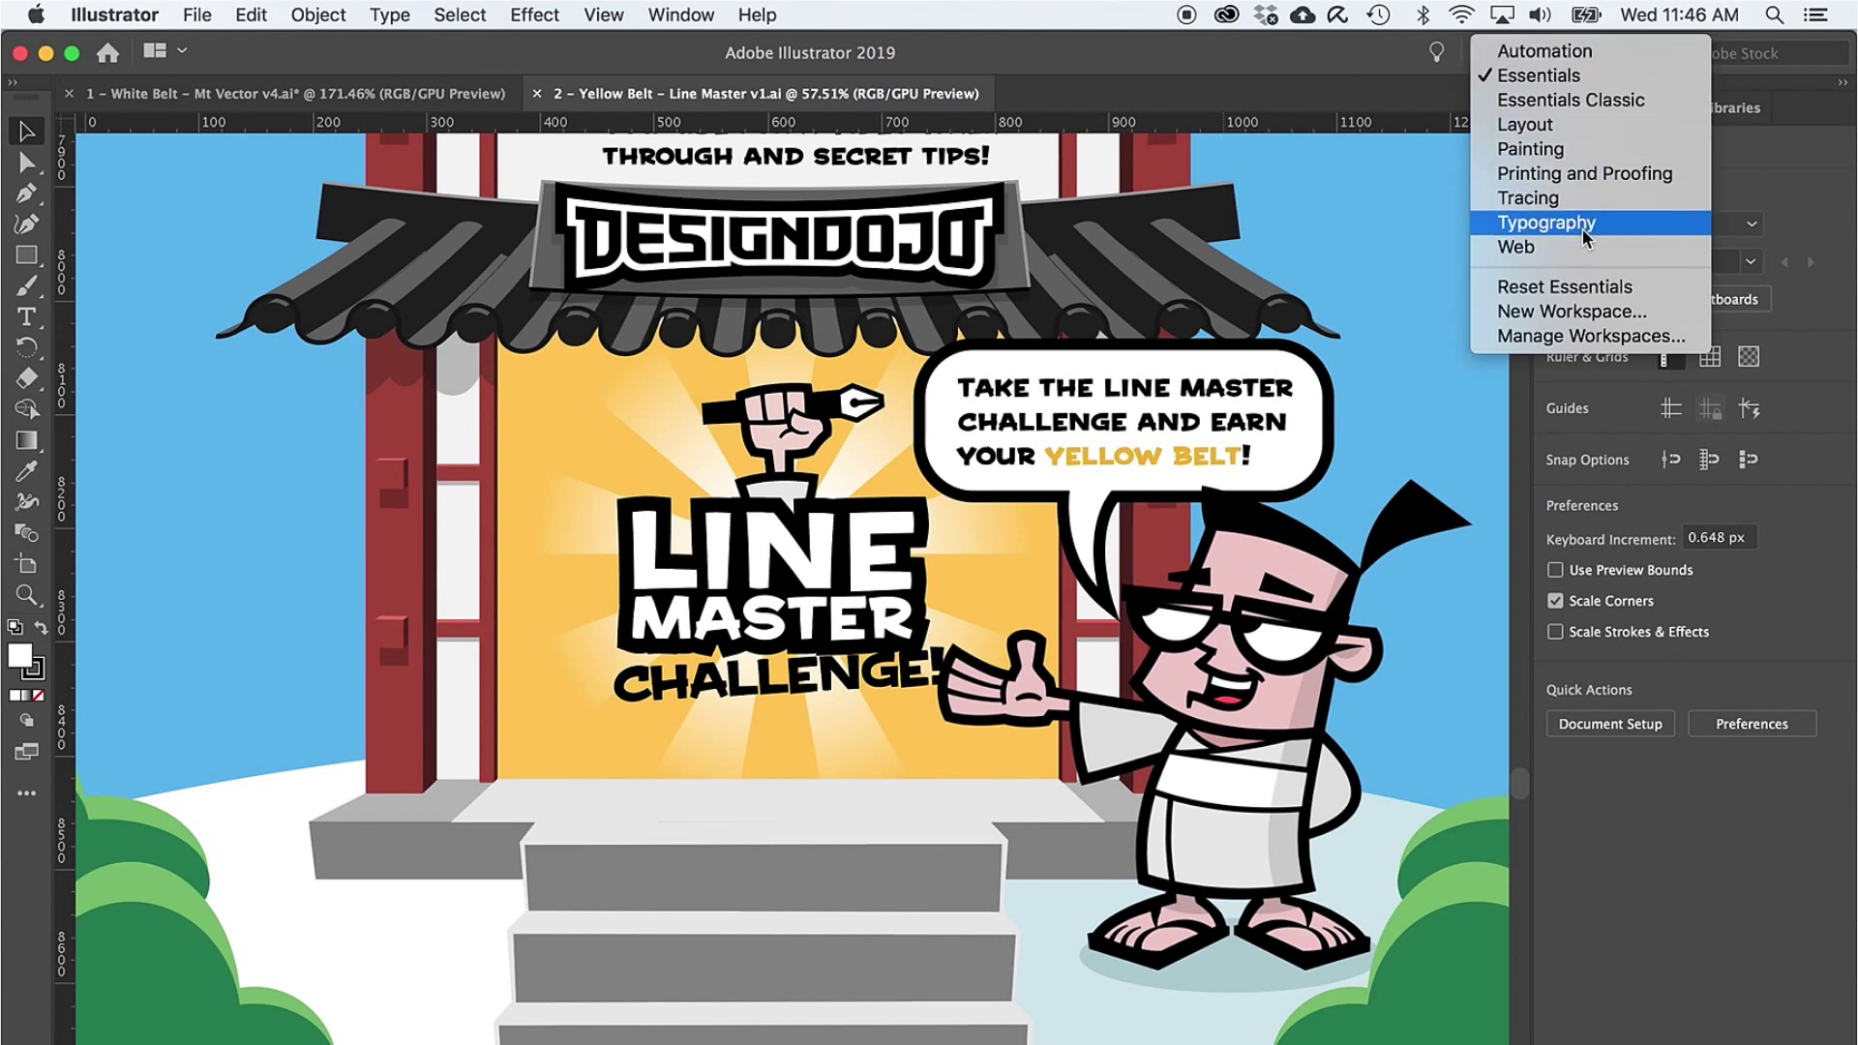
pyautogui.click(1571, 101)
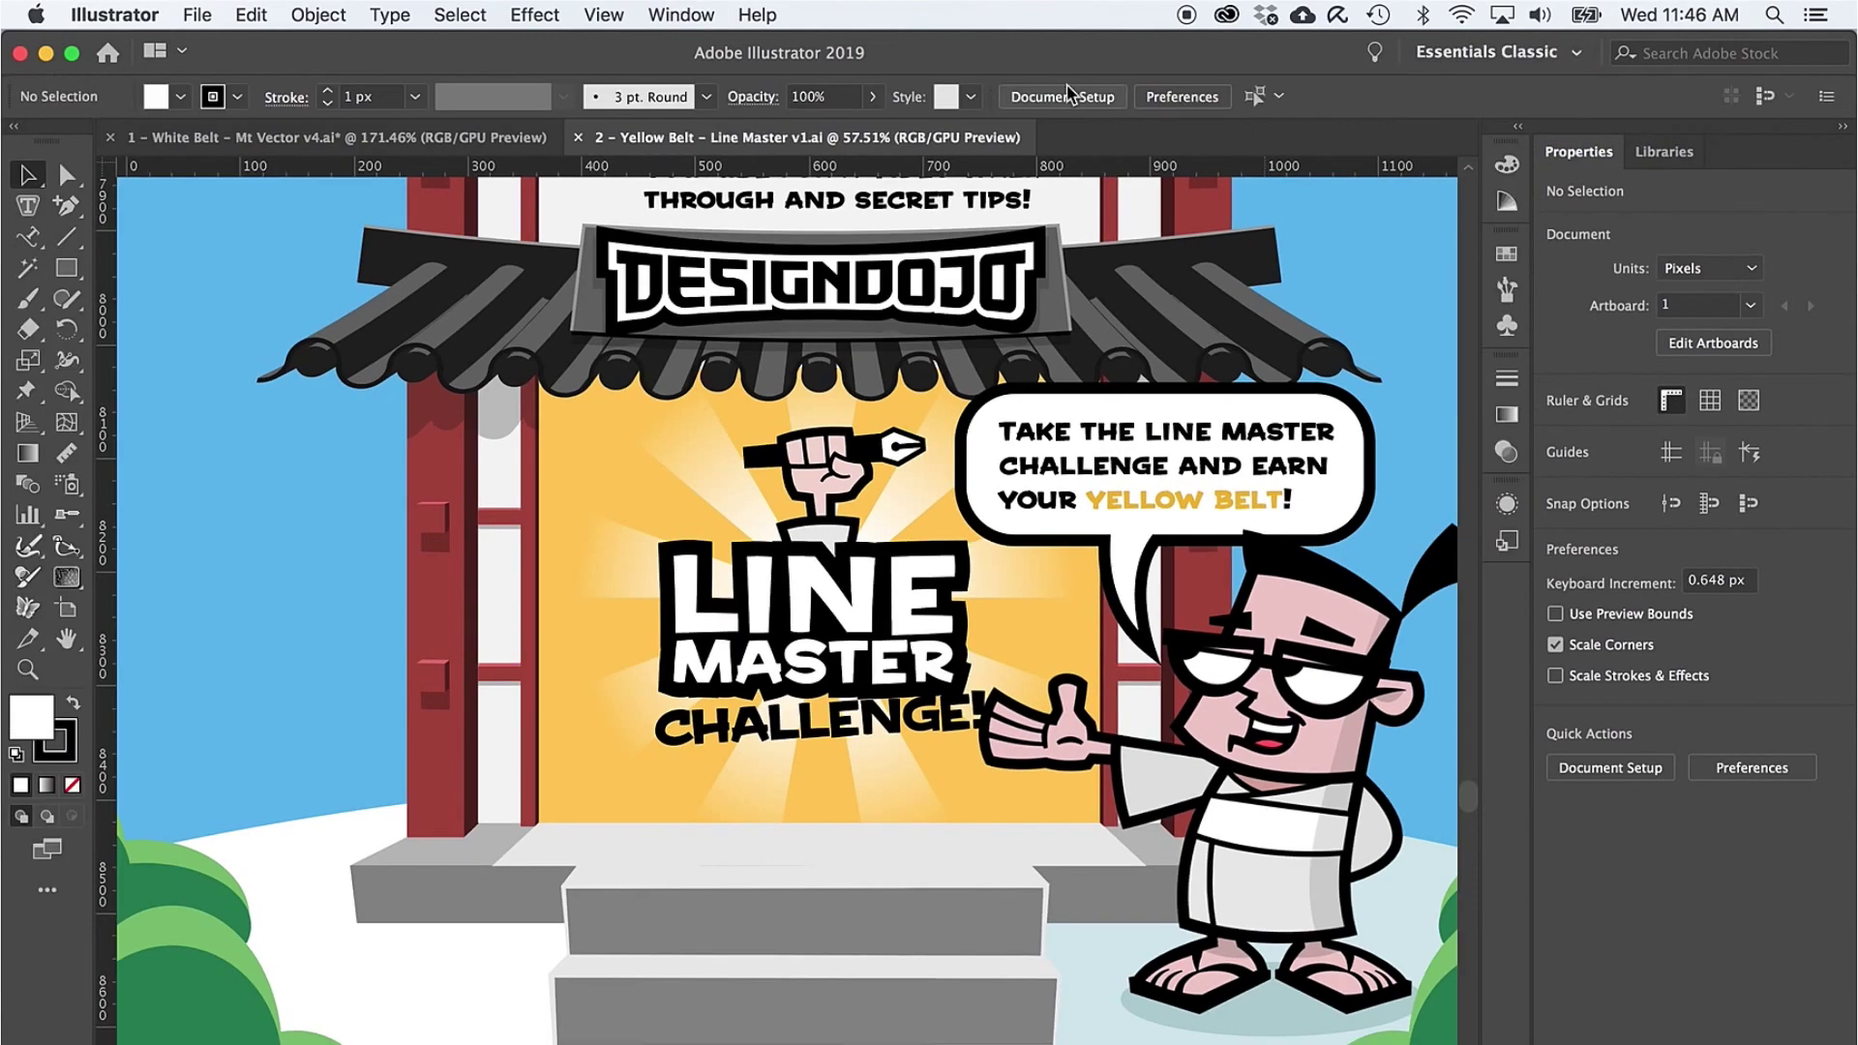
# Step: Scroll to Level 1 and select its thin bottom curve with the Selection tool
pyautogui.hscroll(5, 925, 392)
pyautogui.scroll(15, 925, 394)
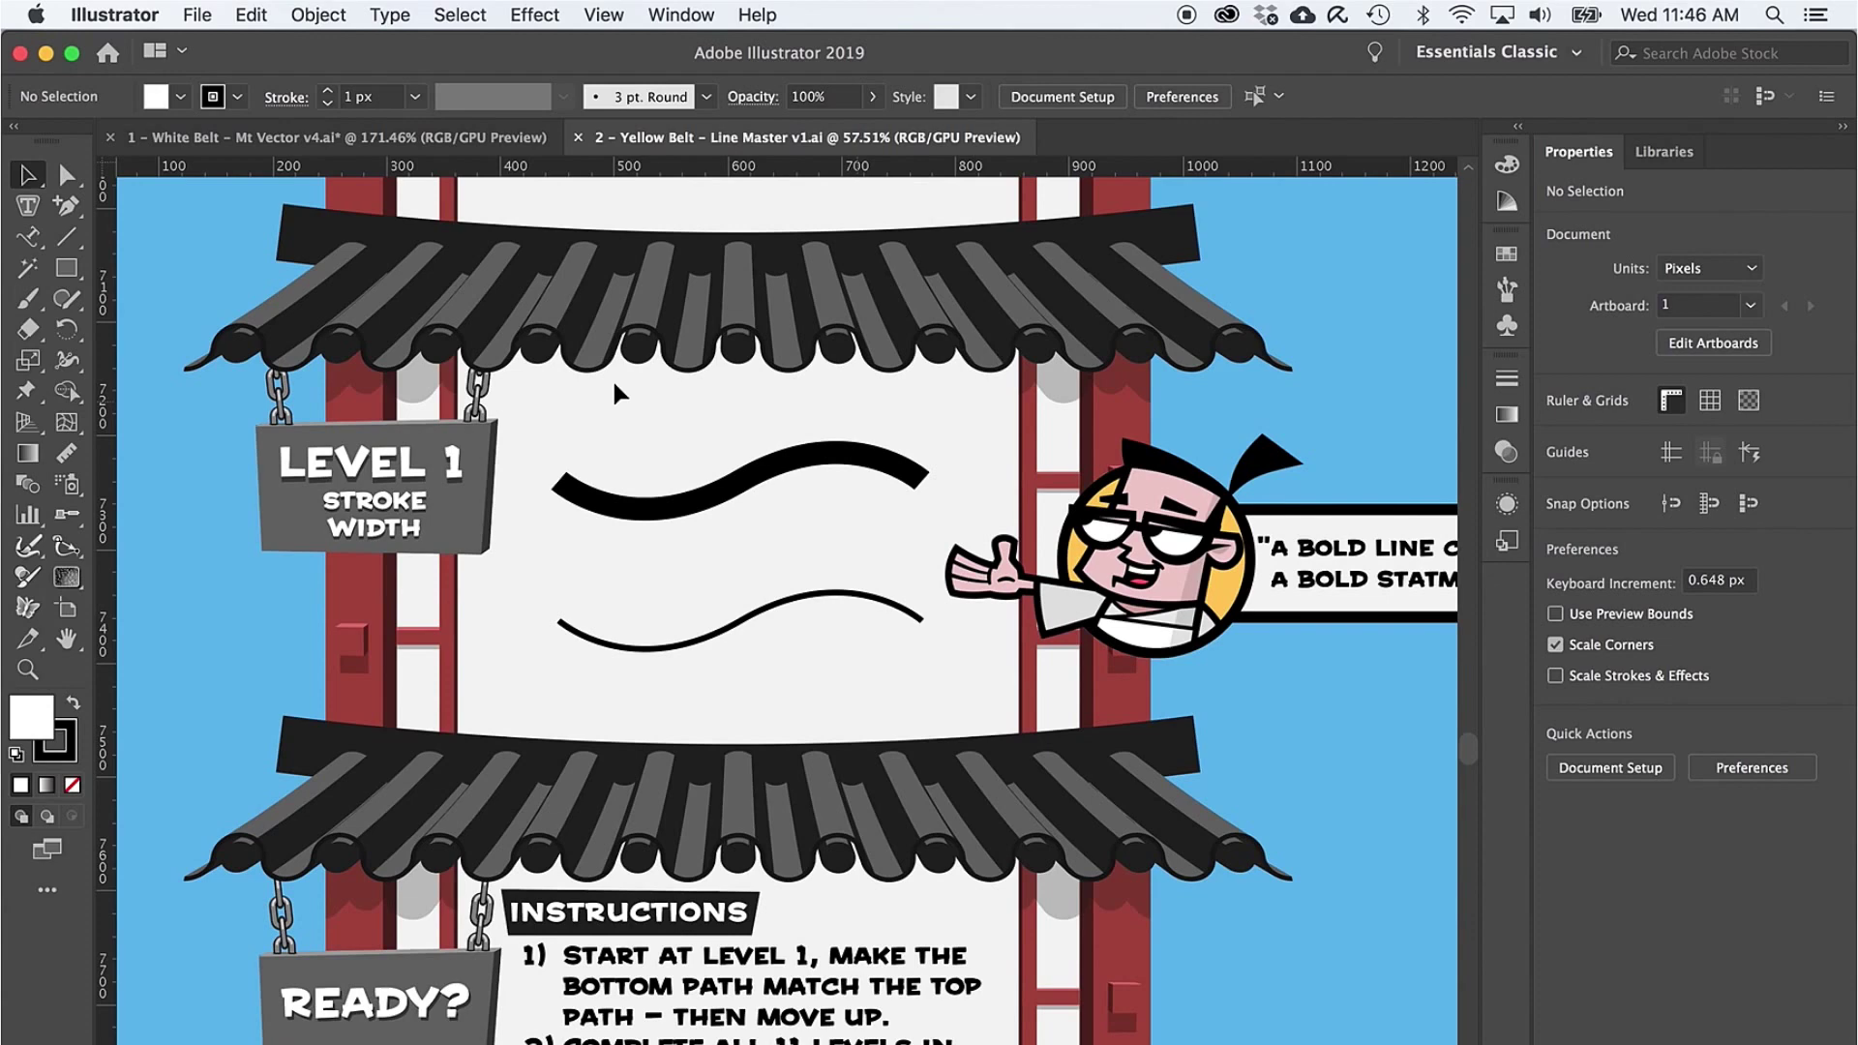
pyautogui.scroll(3, 494, 354)
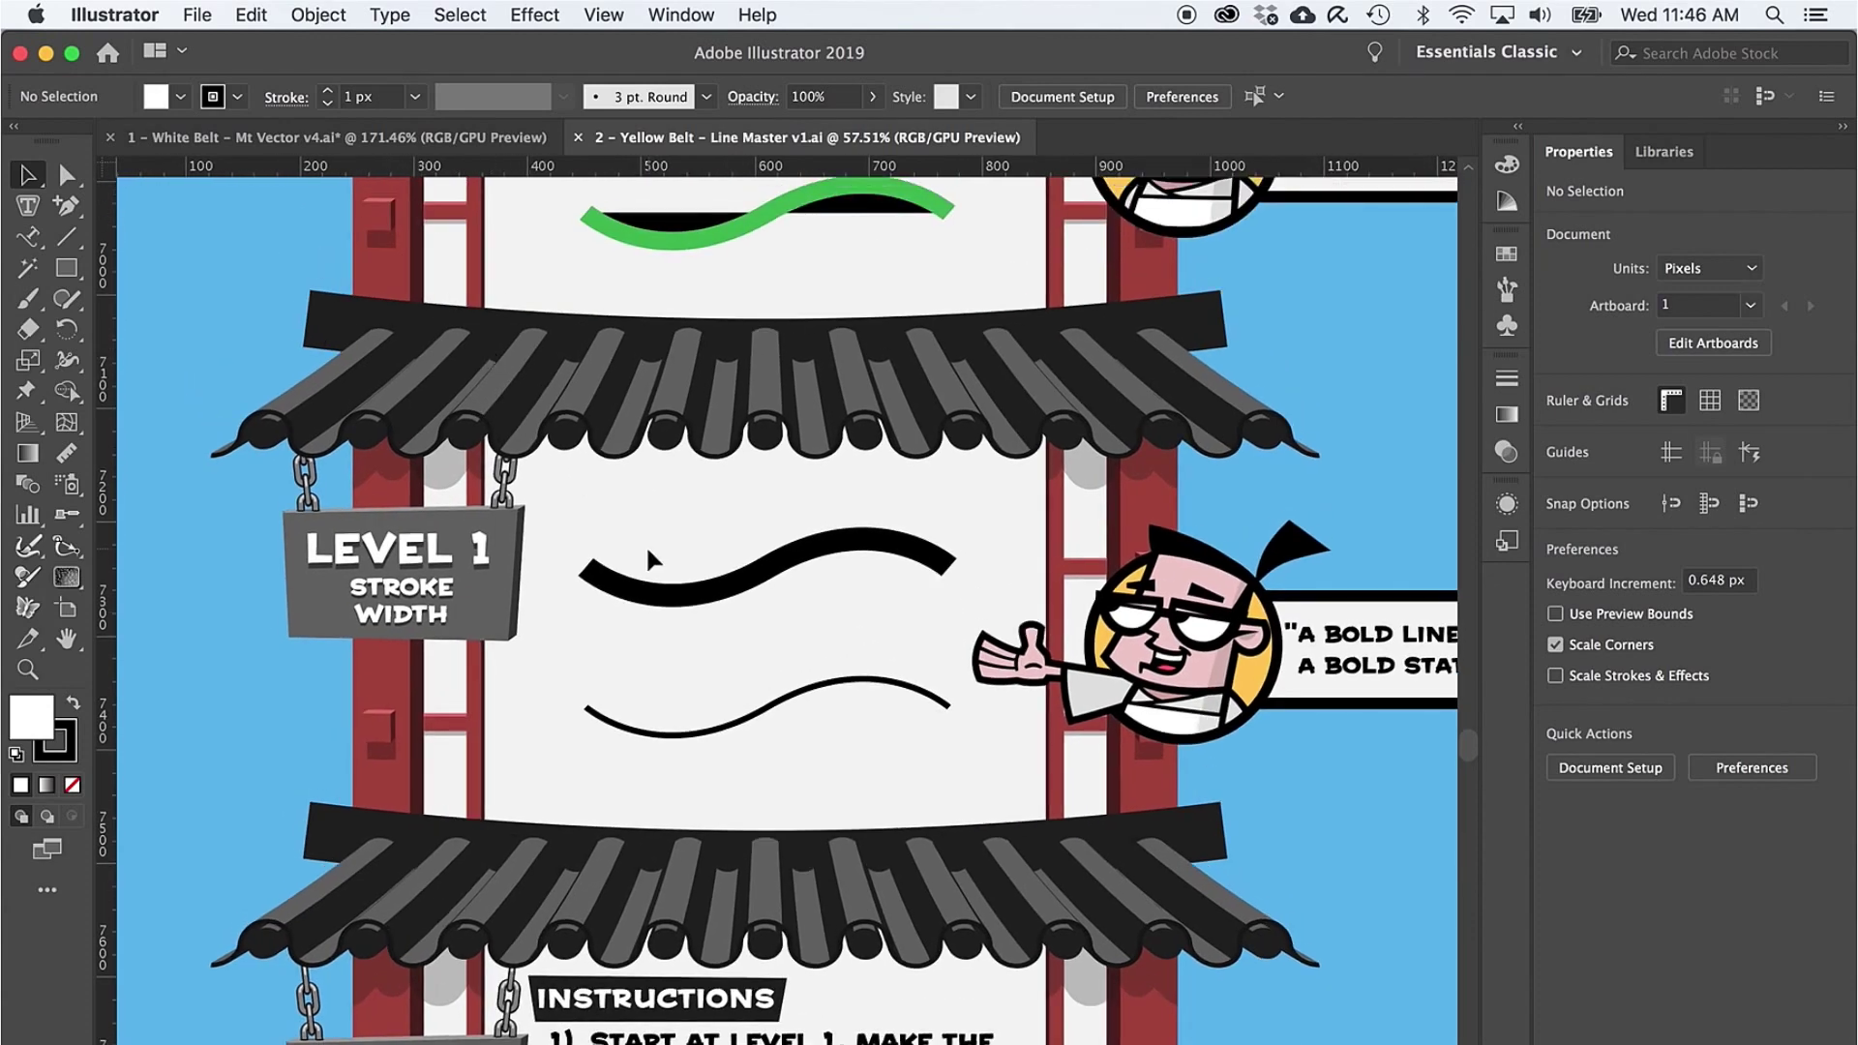
pyautogui.scroll(2, 646, 544)
pyautogui.scroll(1, 646, 544)
pyautogui.scroll(-2, 646, 544)
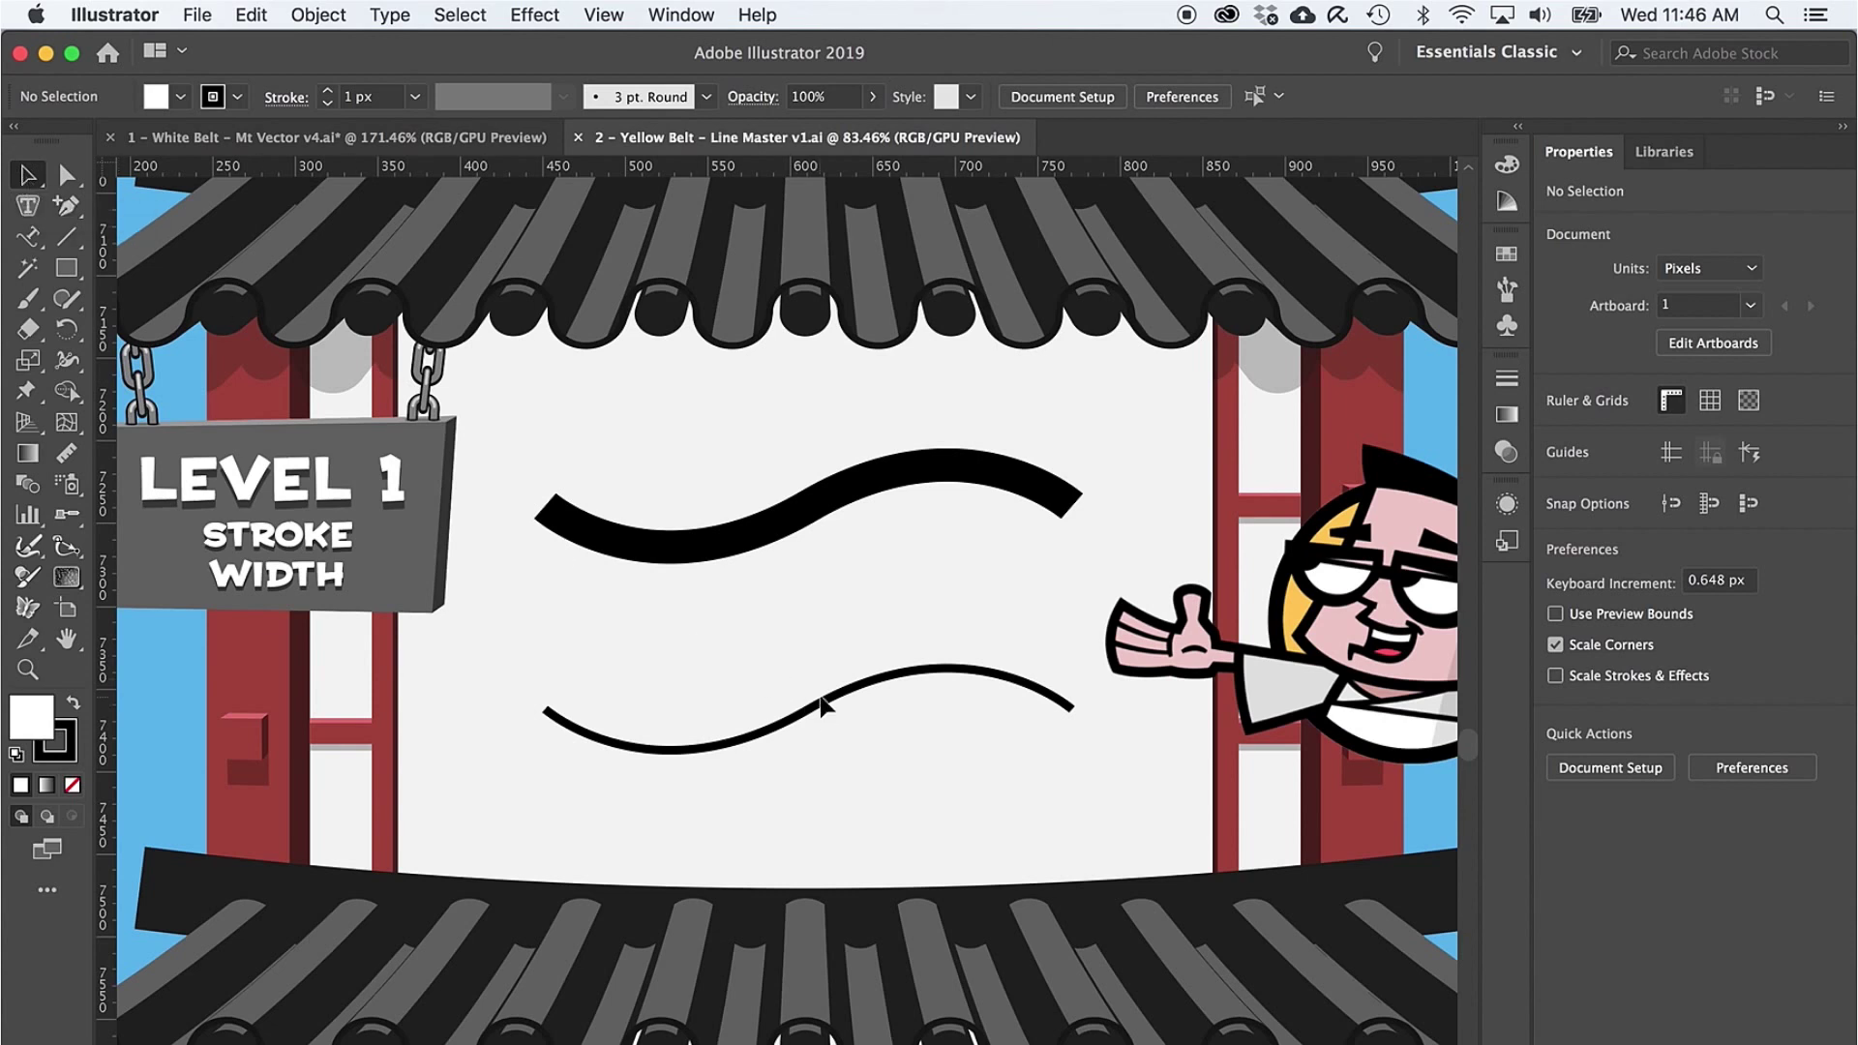
pyautogui.press('v')
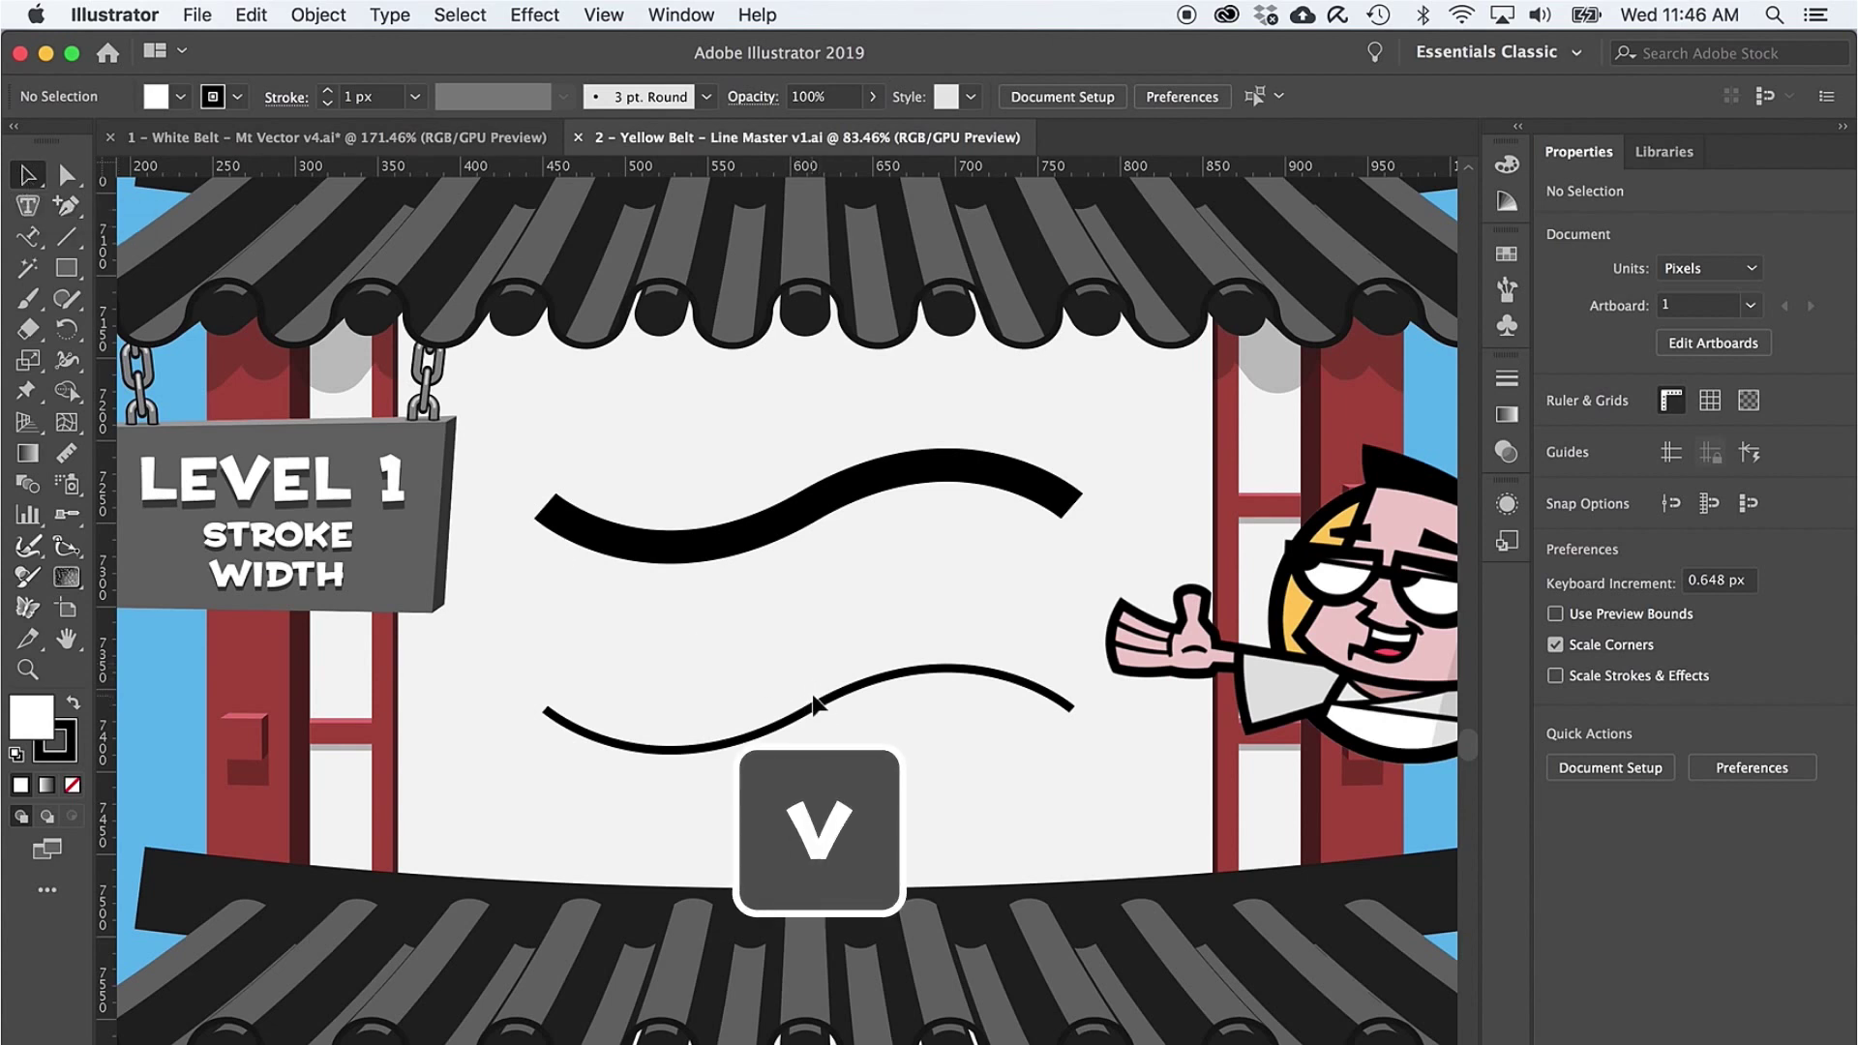
pyautogui.click(815, 705)
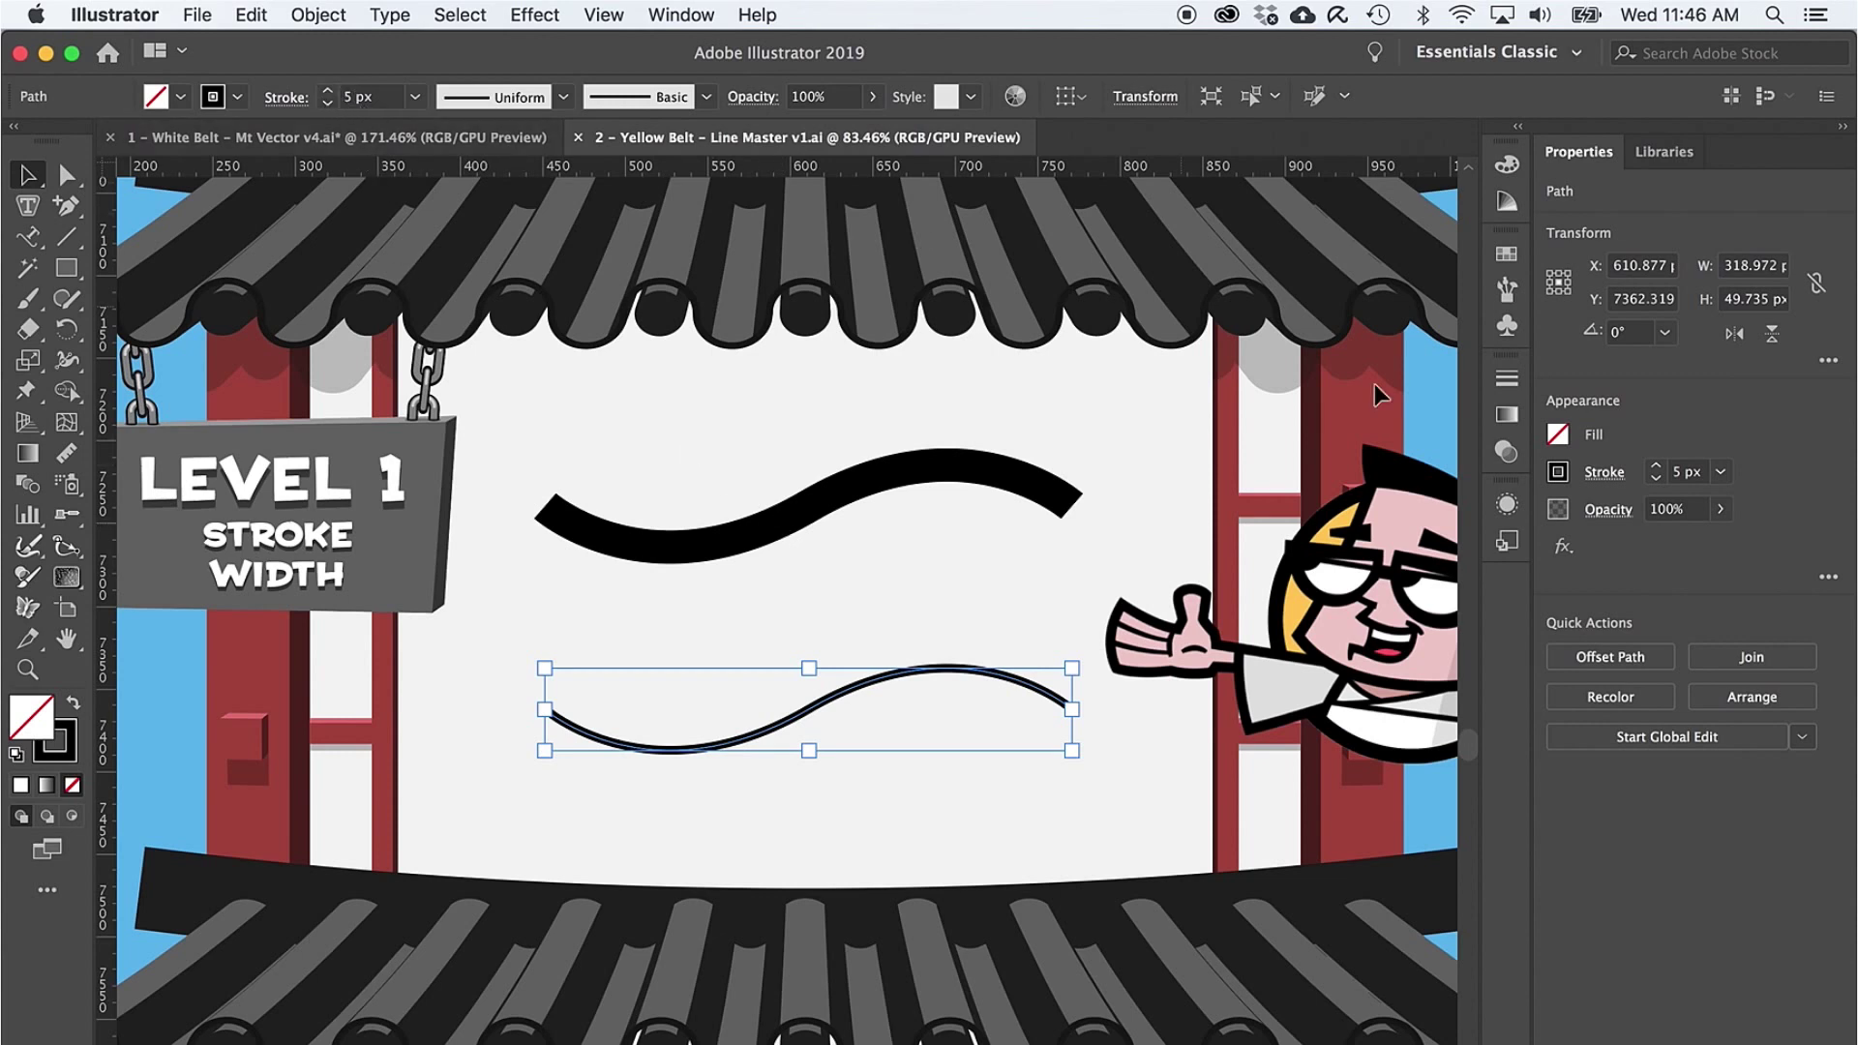
# Step: Set the curve's stroke weight to 15 px, then step it up to 19 px
pyautogui.click(1722, 473)
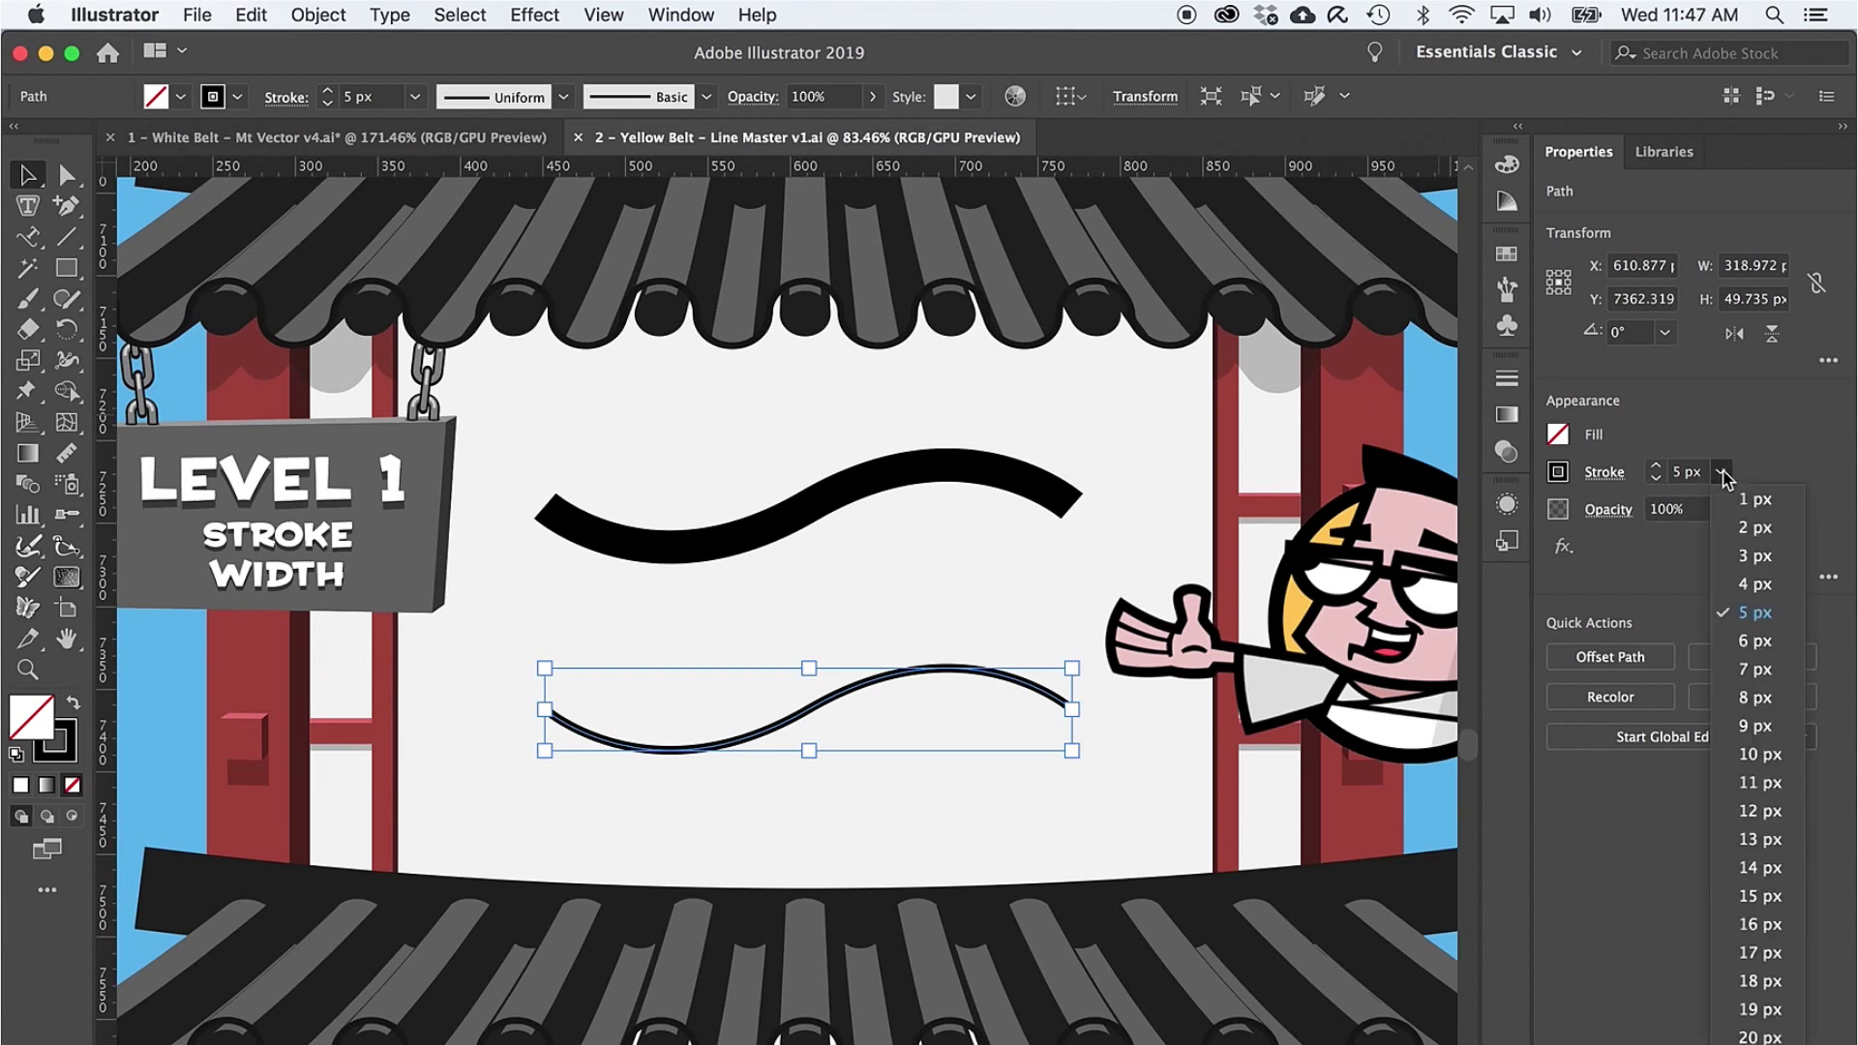
pyautogui.click(1763, 895)
pyautogui.click(1657, 466)
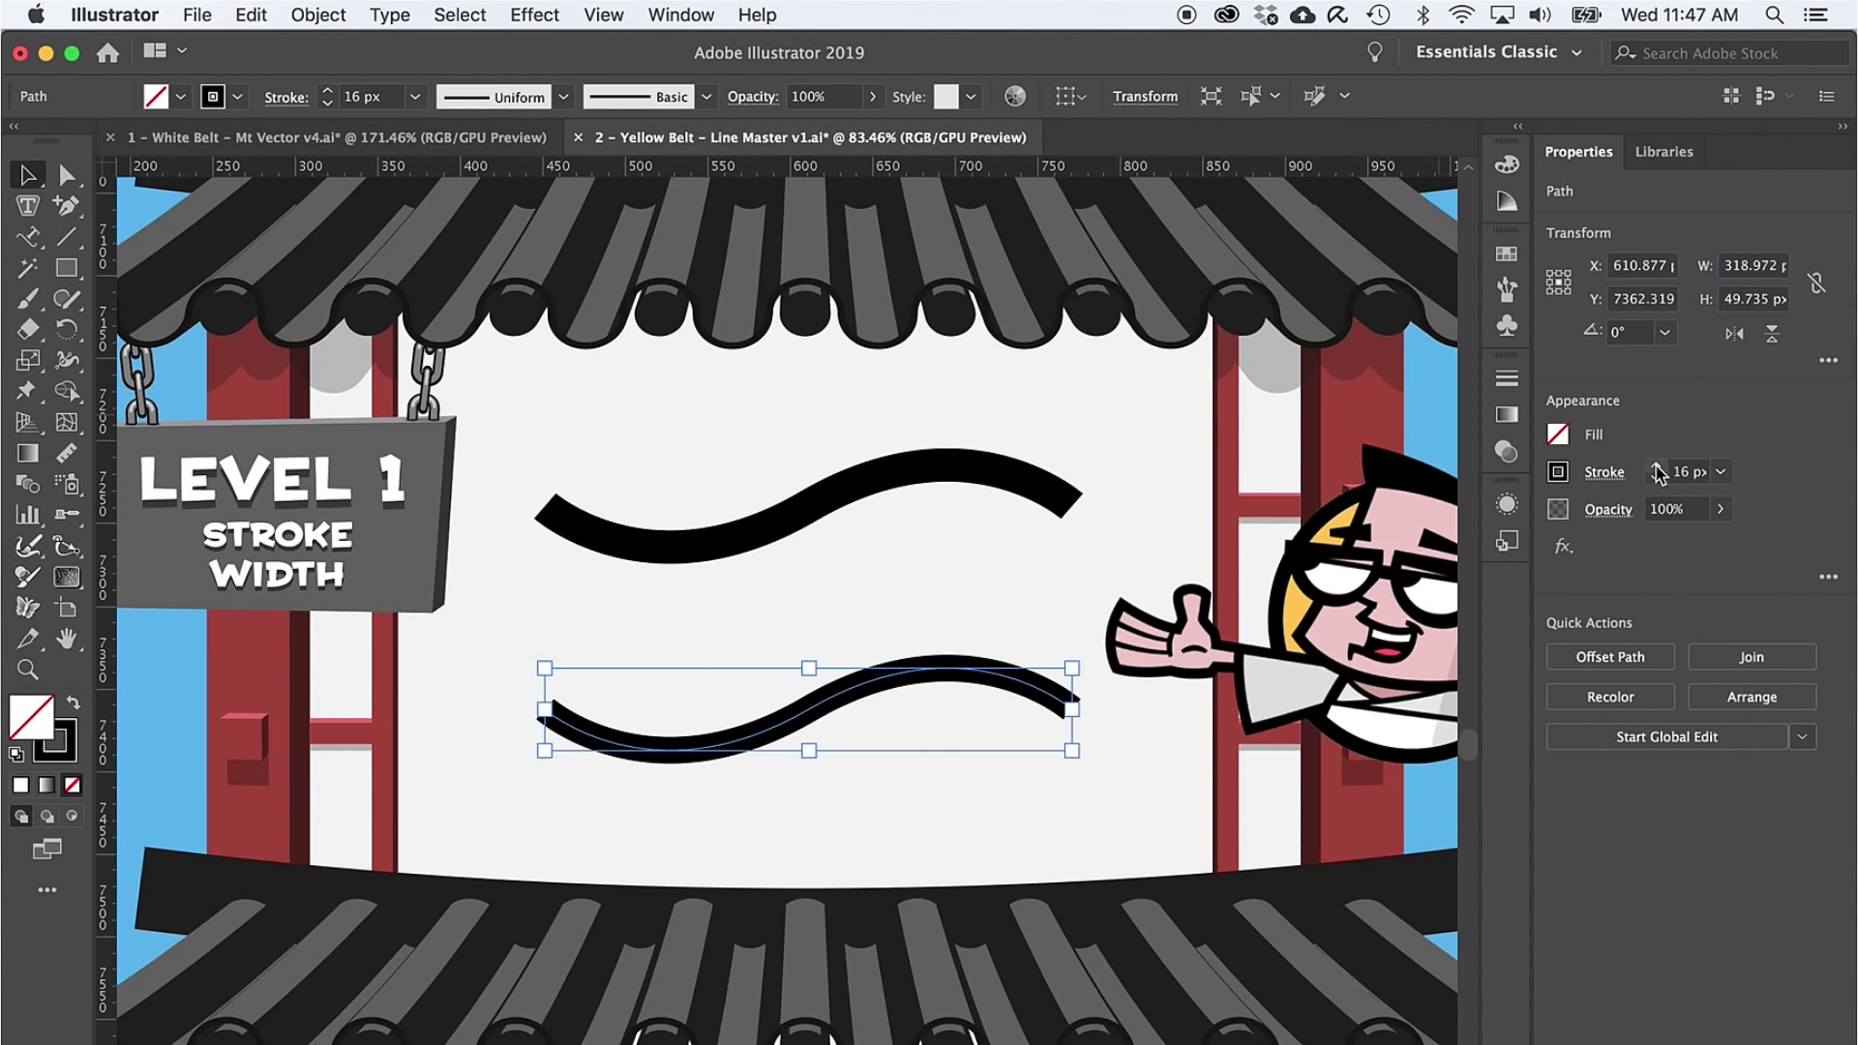
pyautogui.click(1657, 466)
pyautogui.click(1657, 466)
pyautogui.click(1657, 466)
pyautogui.scroll(10, 819, 396)
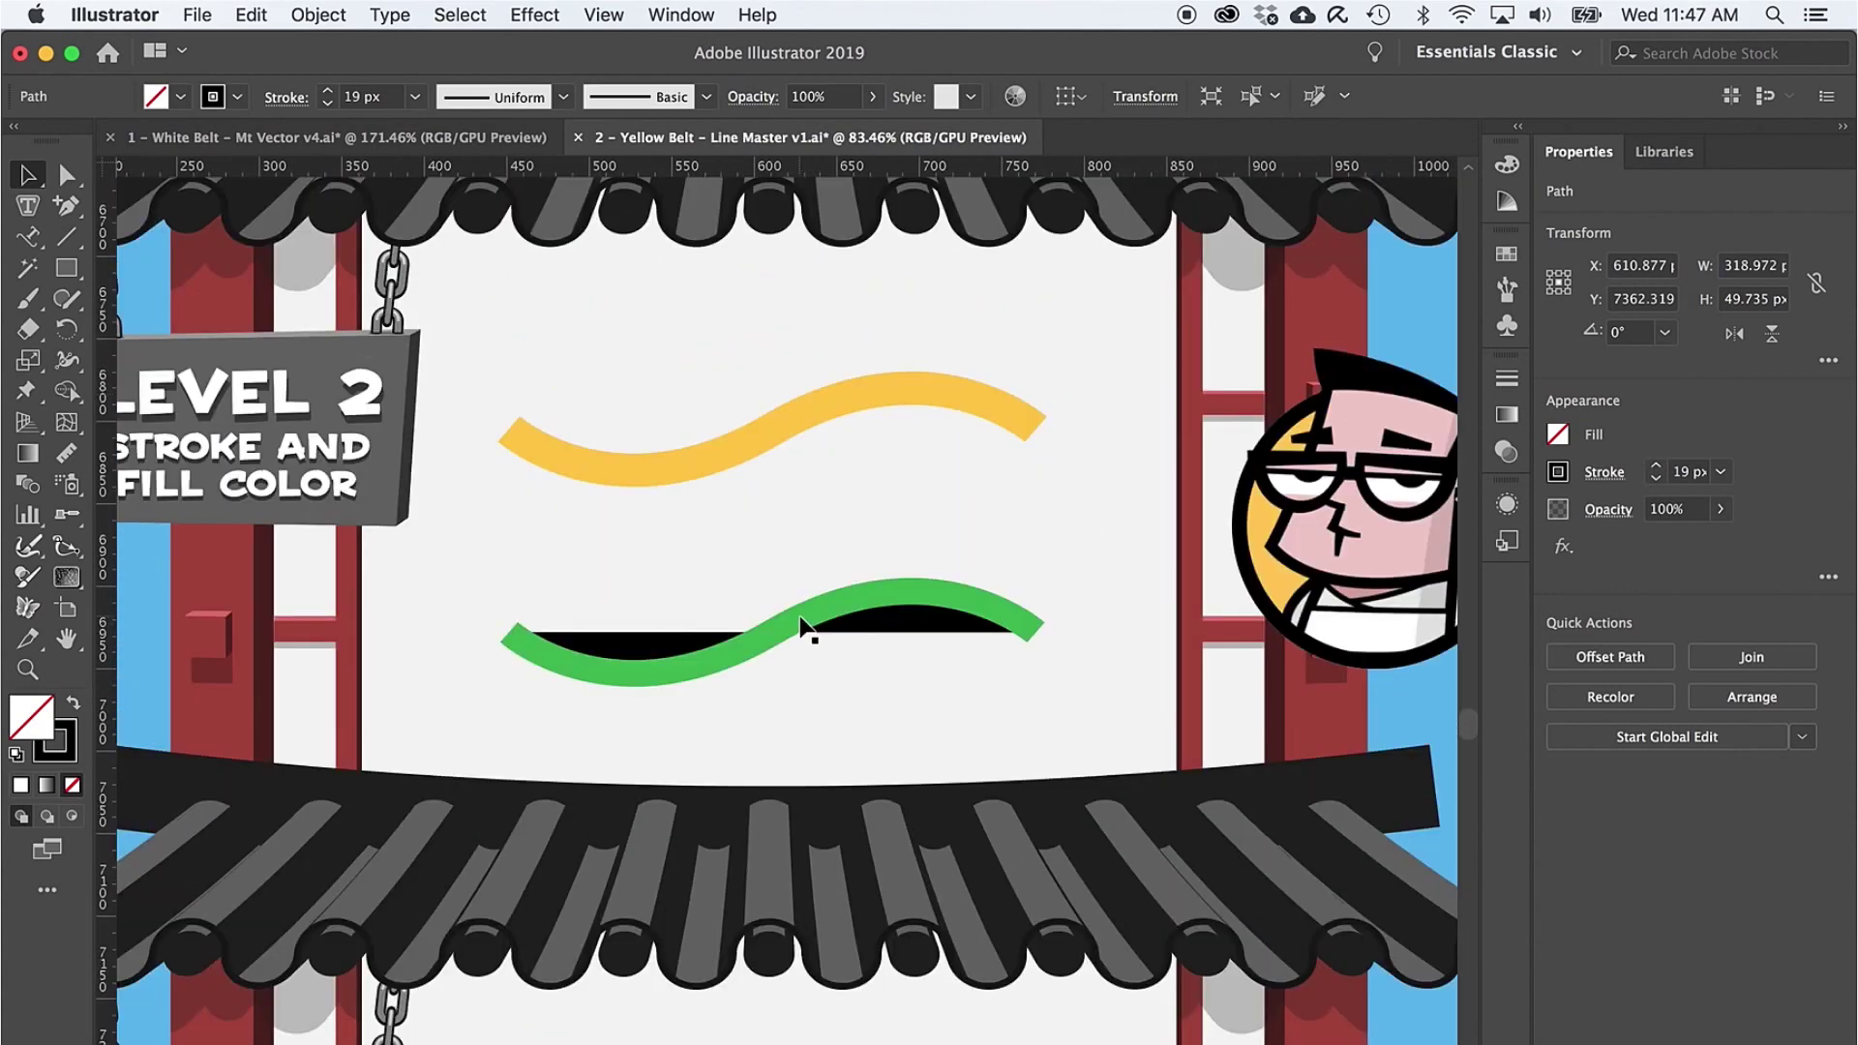
# Step: Set the green Level 2 curve's fill to None and its stroke to yellow
pyautogui.click(802, 622)
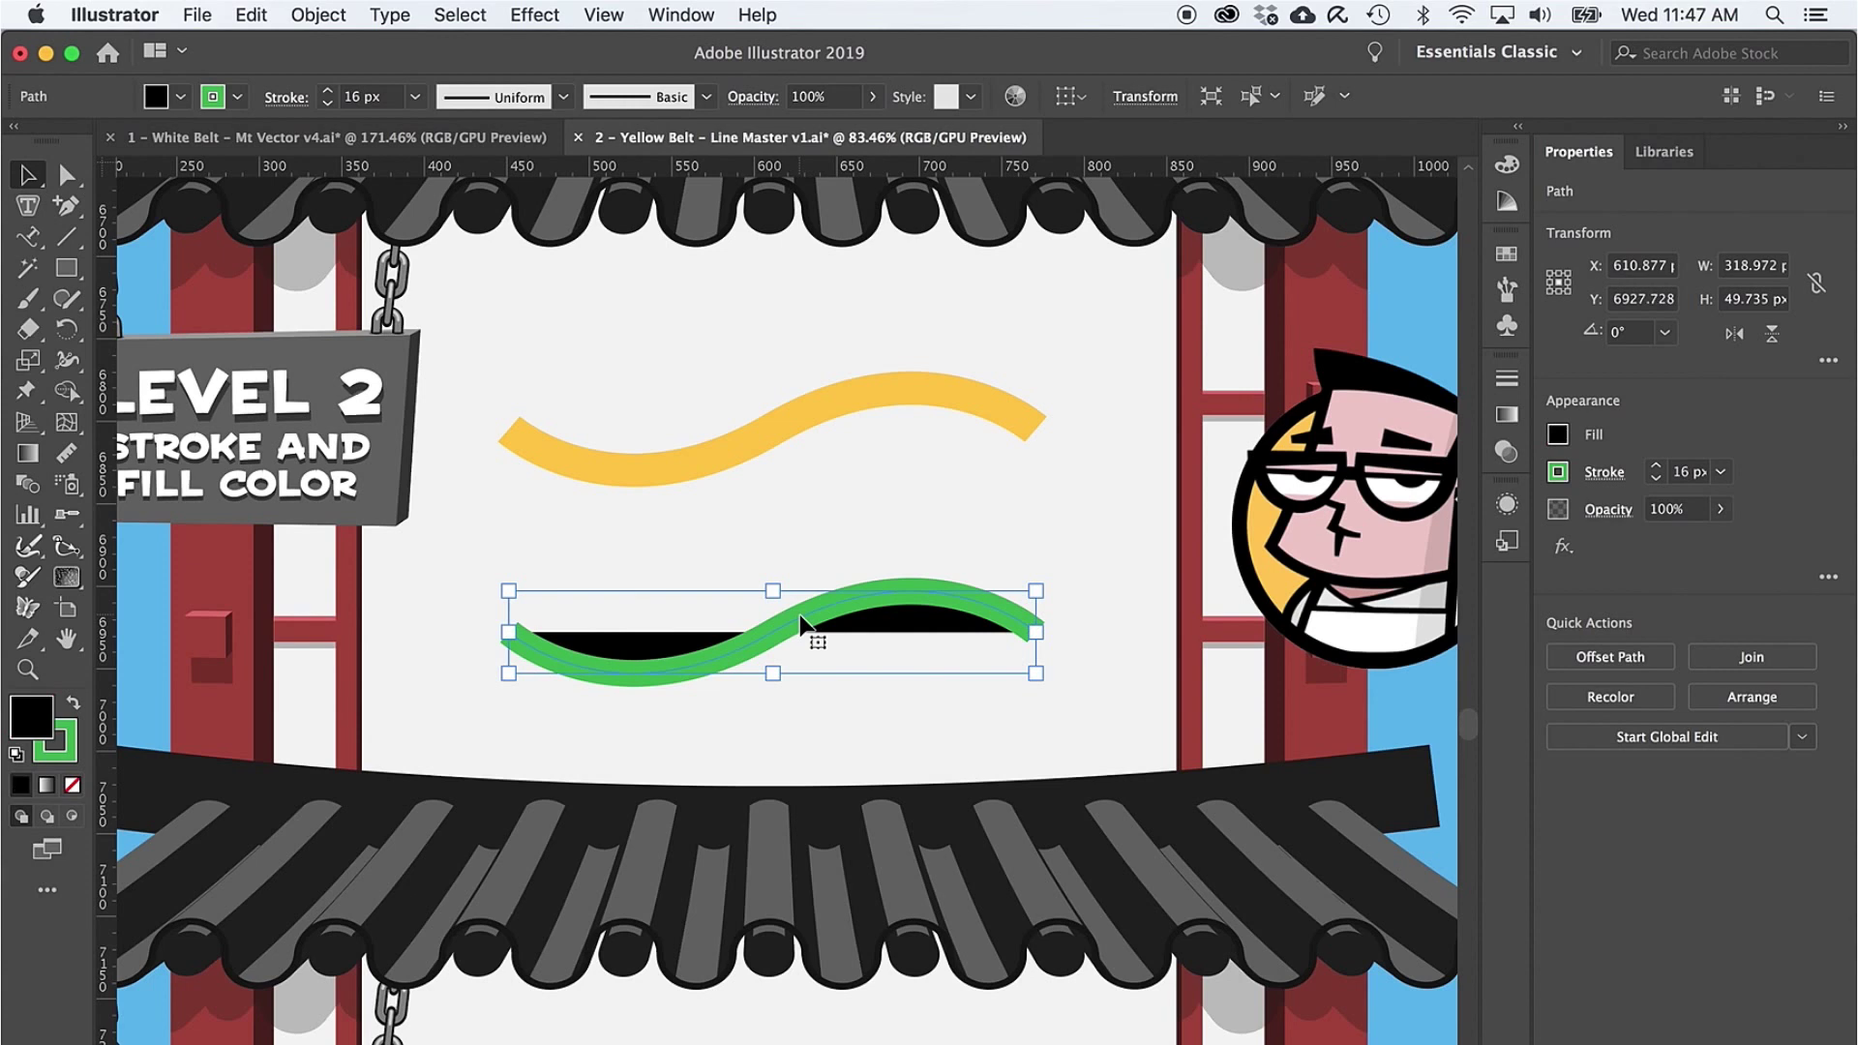
pyautogui.scroll(2, 801, 617)
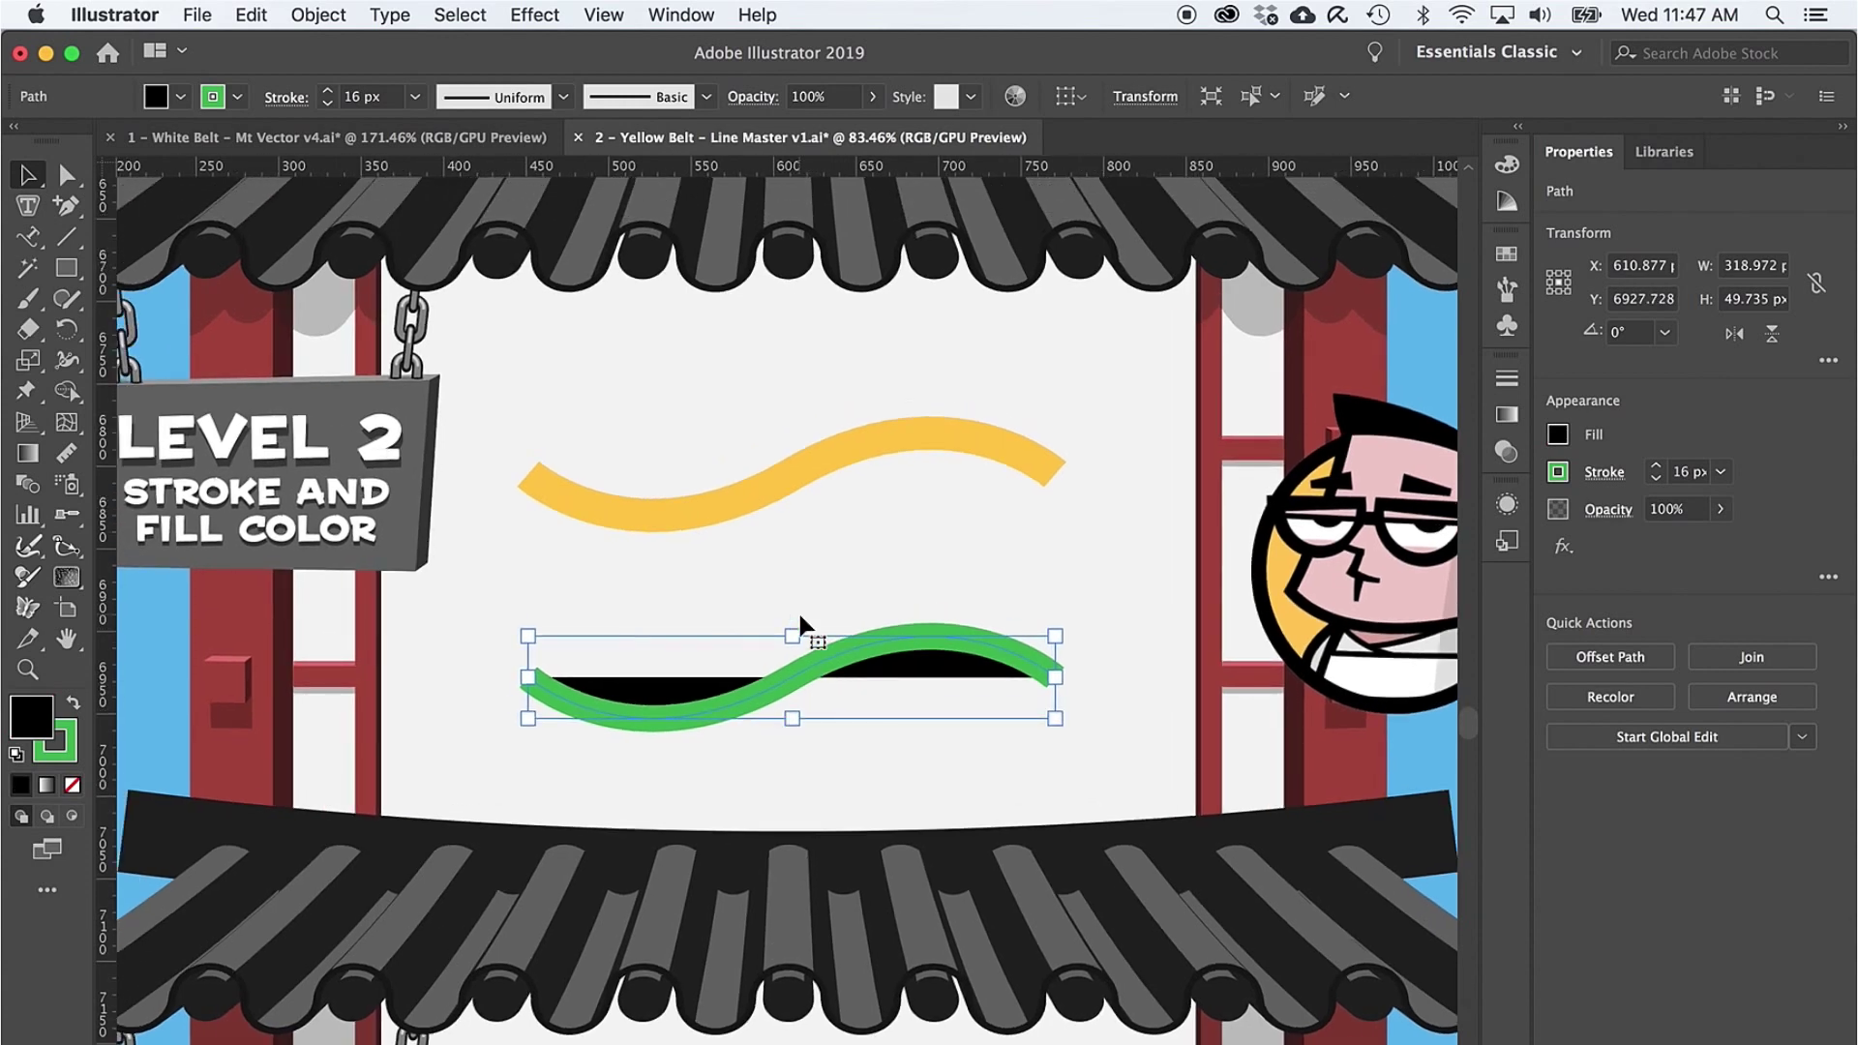
pyautogui.press('/')
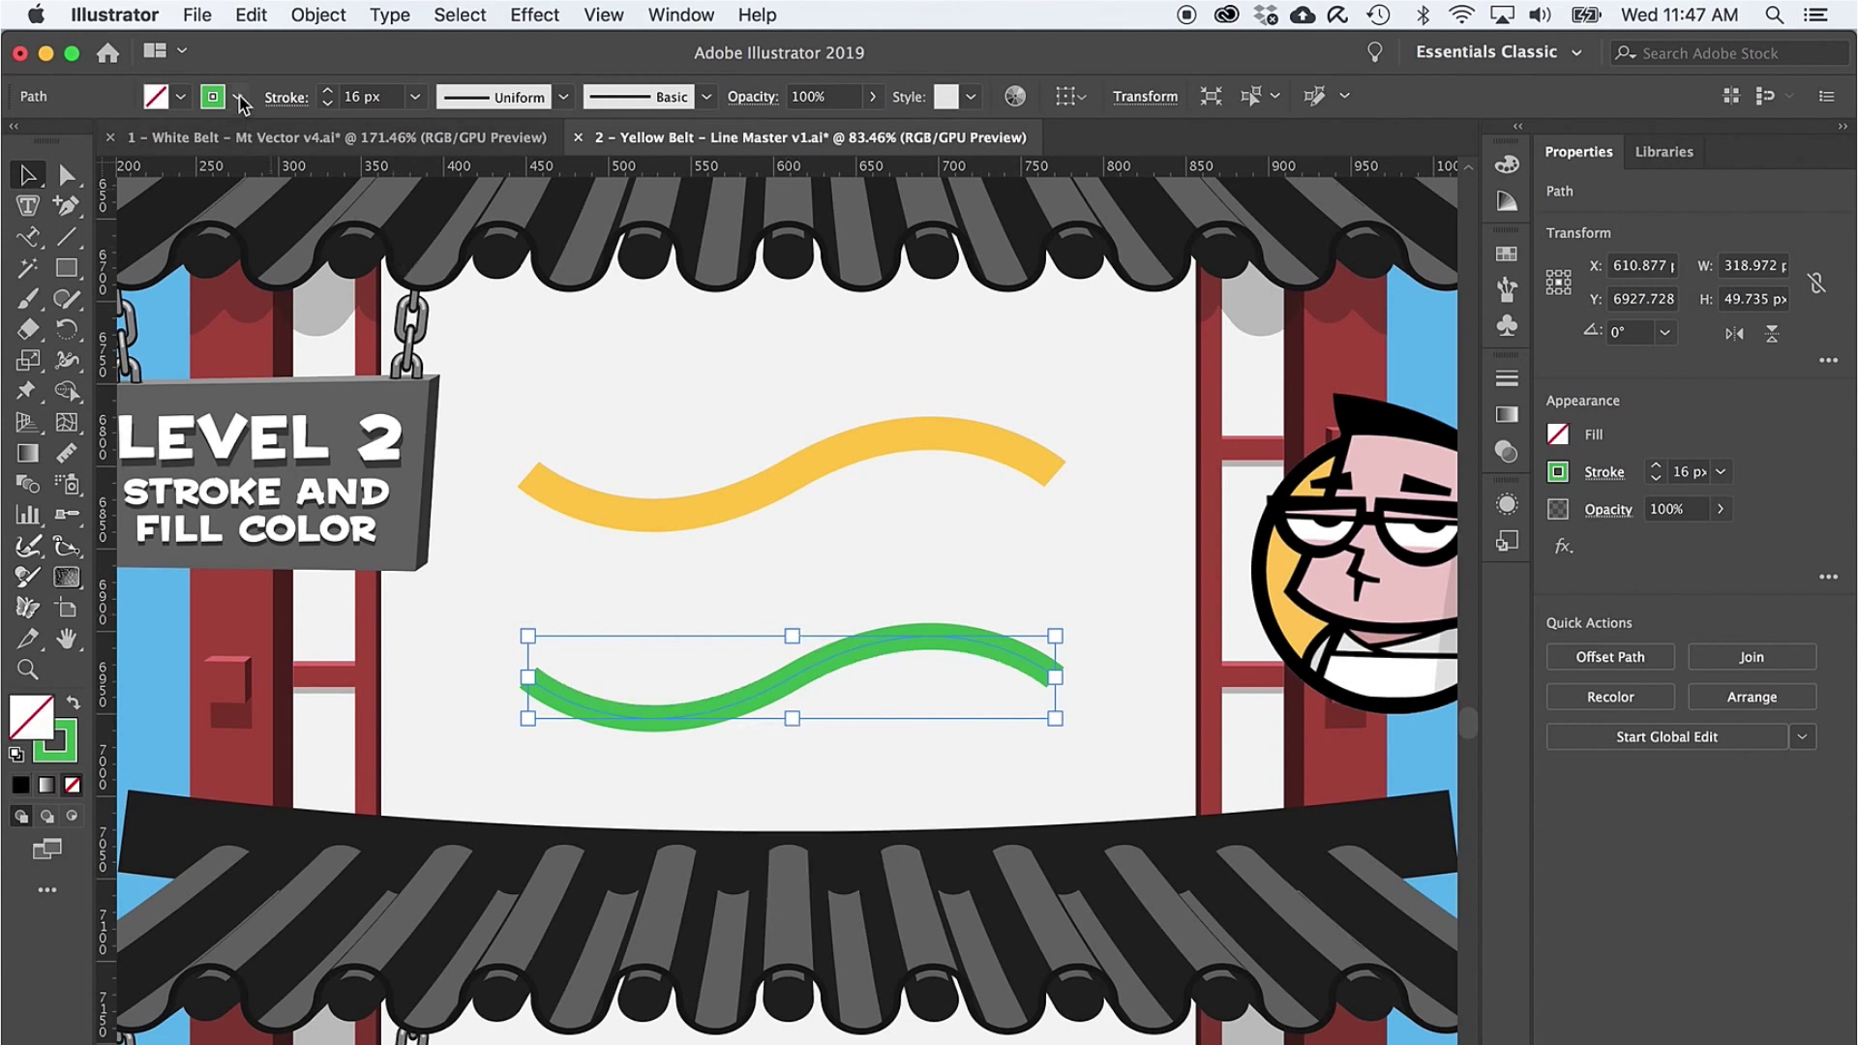
pyautogui.click(1559, 474)
pyautogui.click(1350, 618)
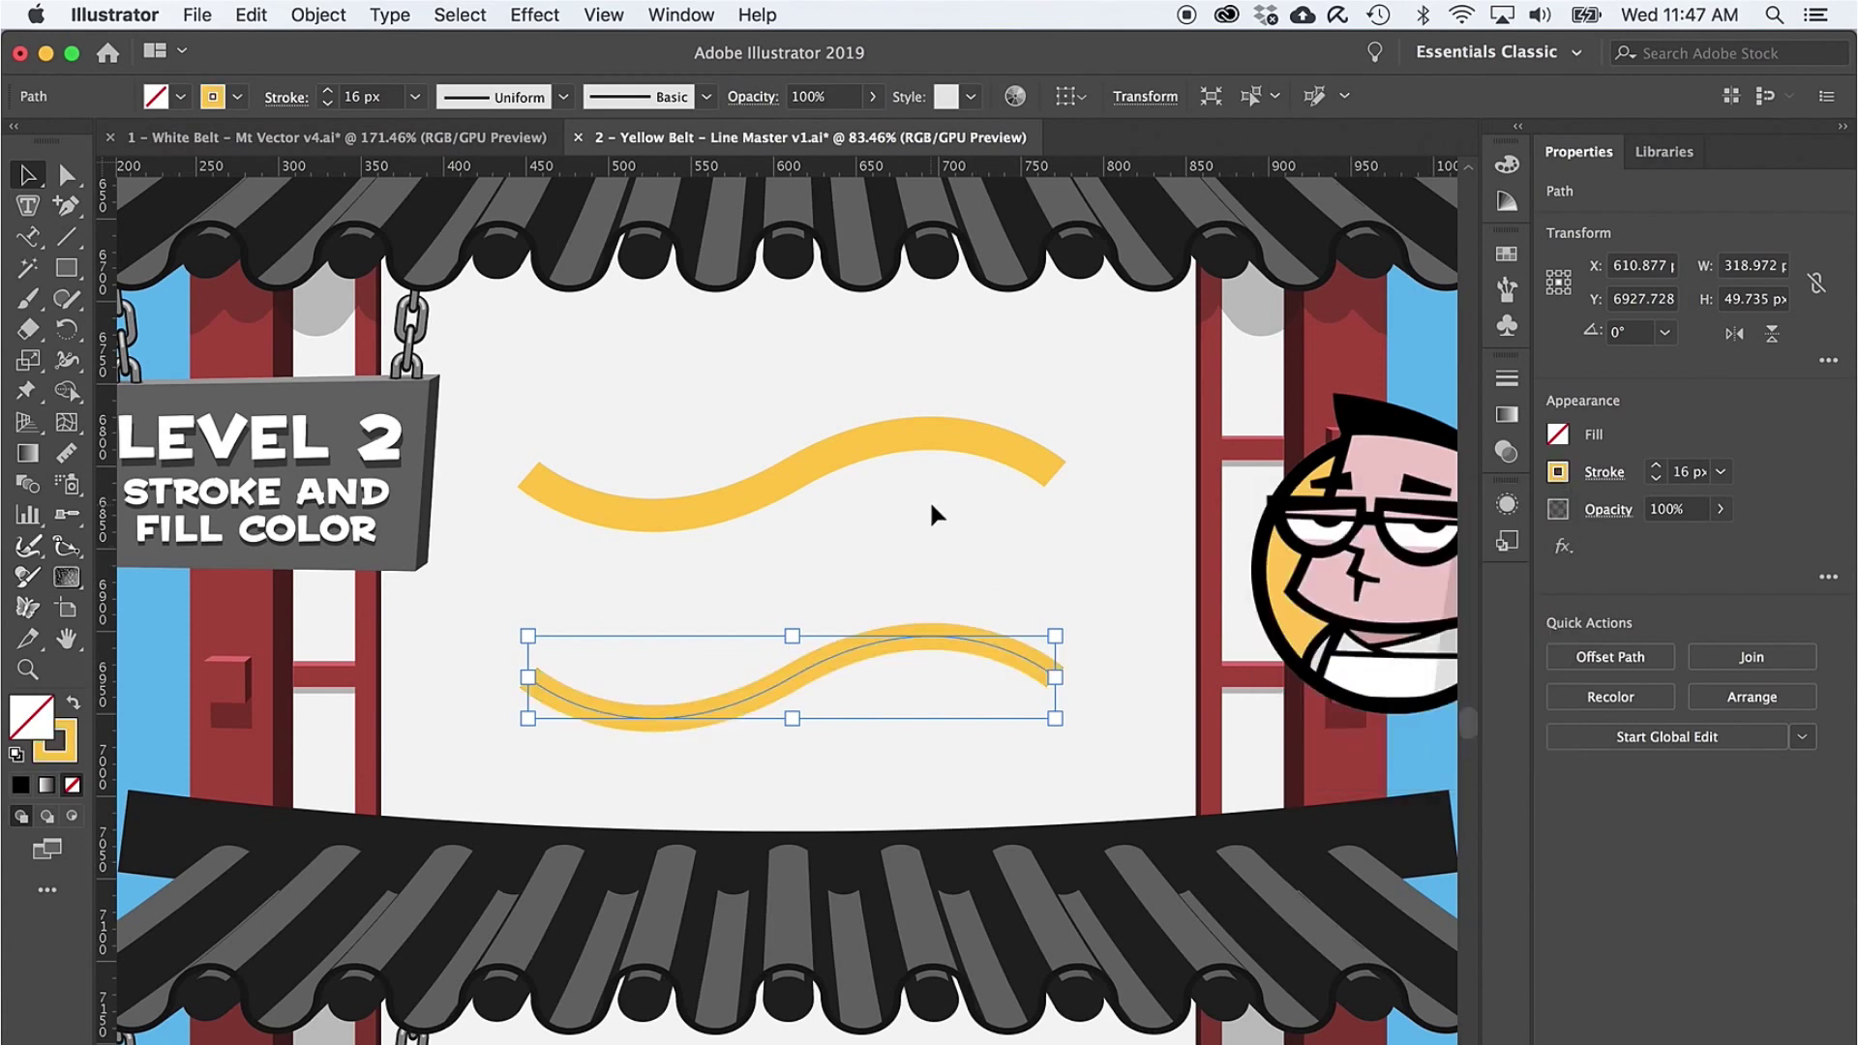
# Step: Select the black Level 3 bottom curve and give it round caps and a dashed line
pyautogui.scroll(10, 931, 503)
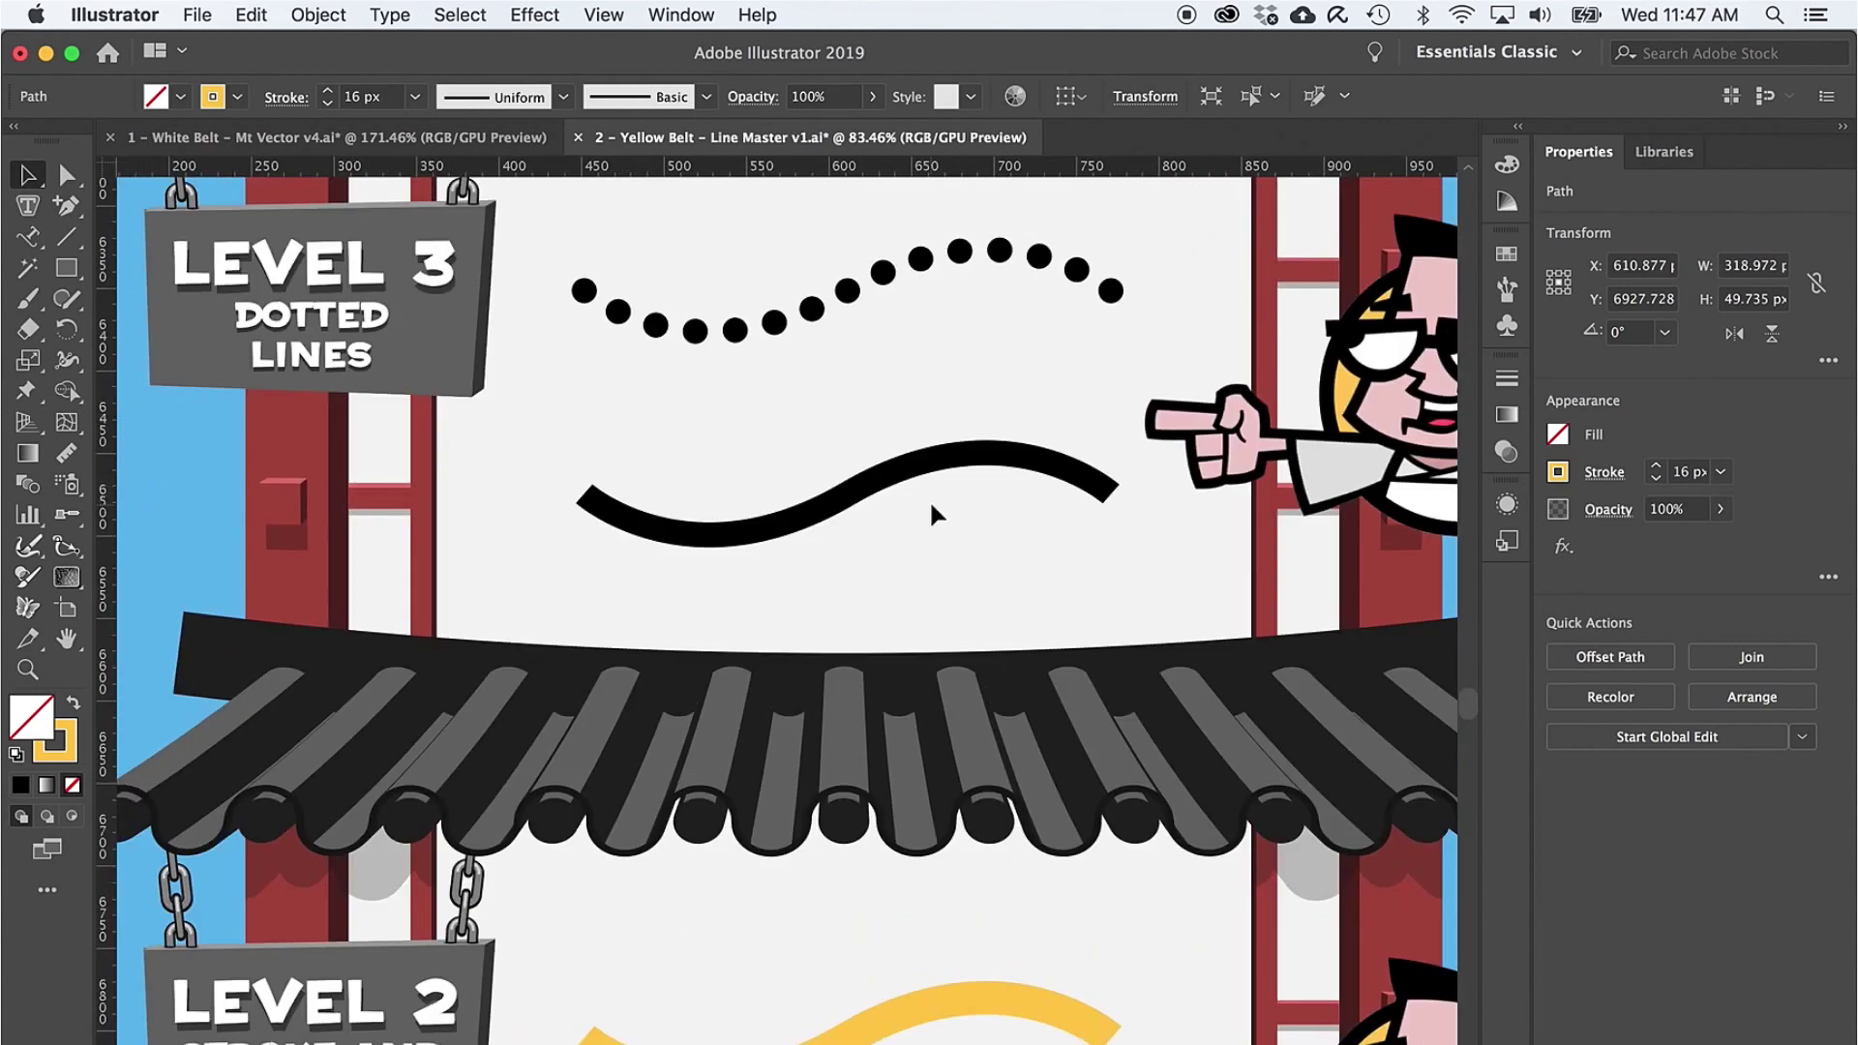
pyautogui.scroll(5, 931, 513)
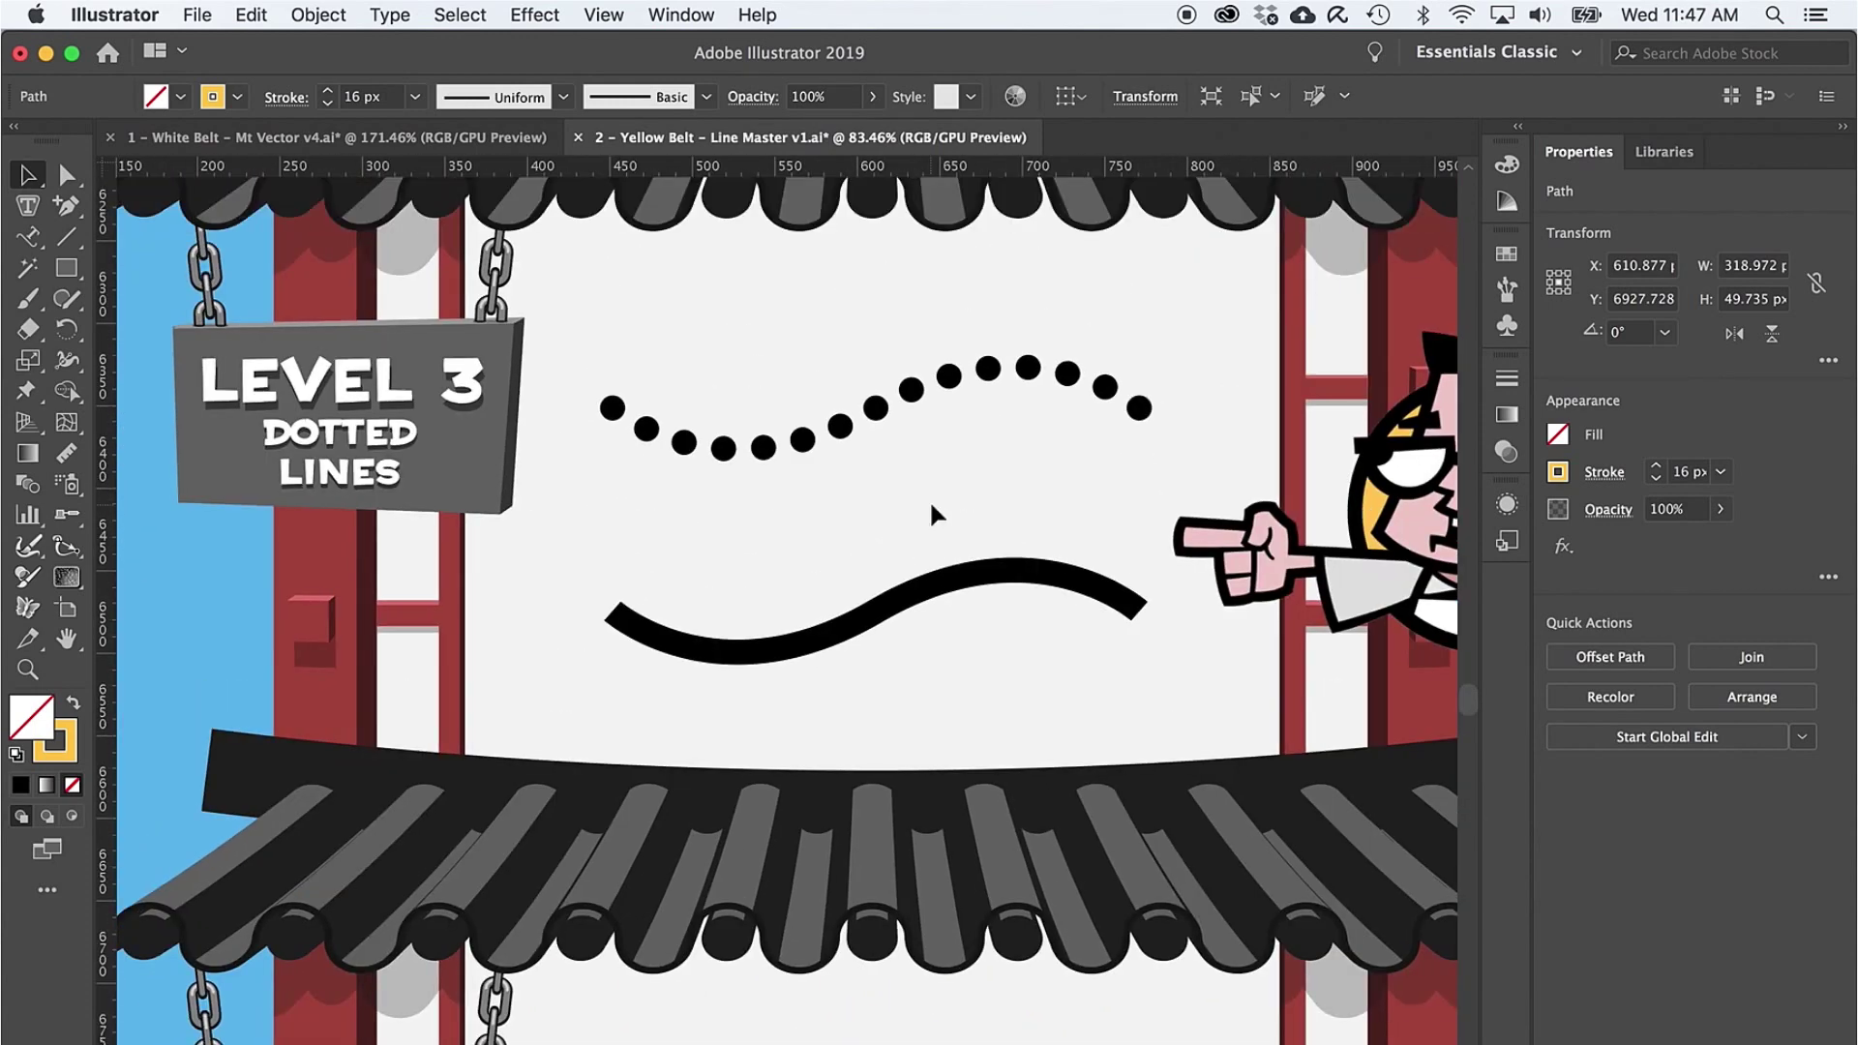
pyautogui.click(908, 602)
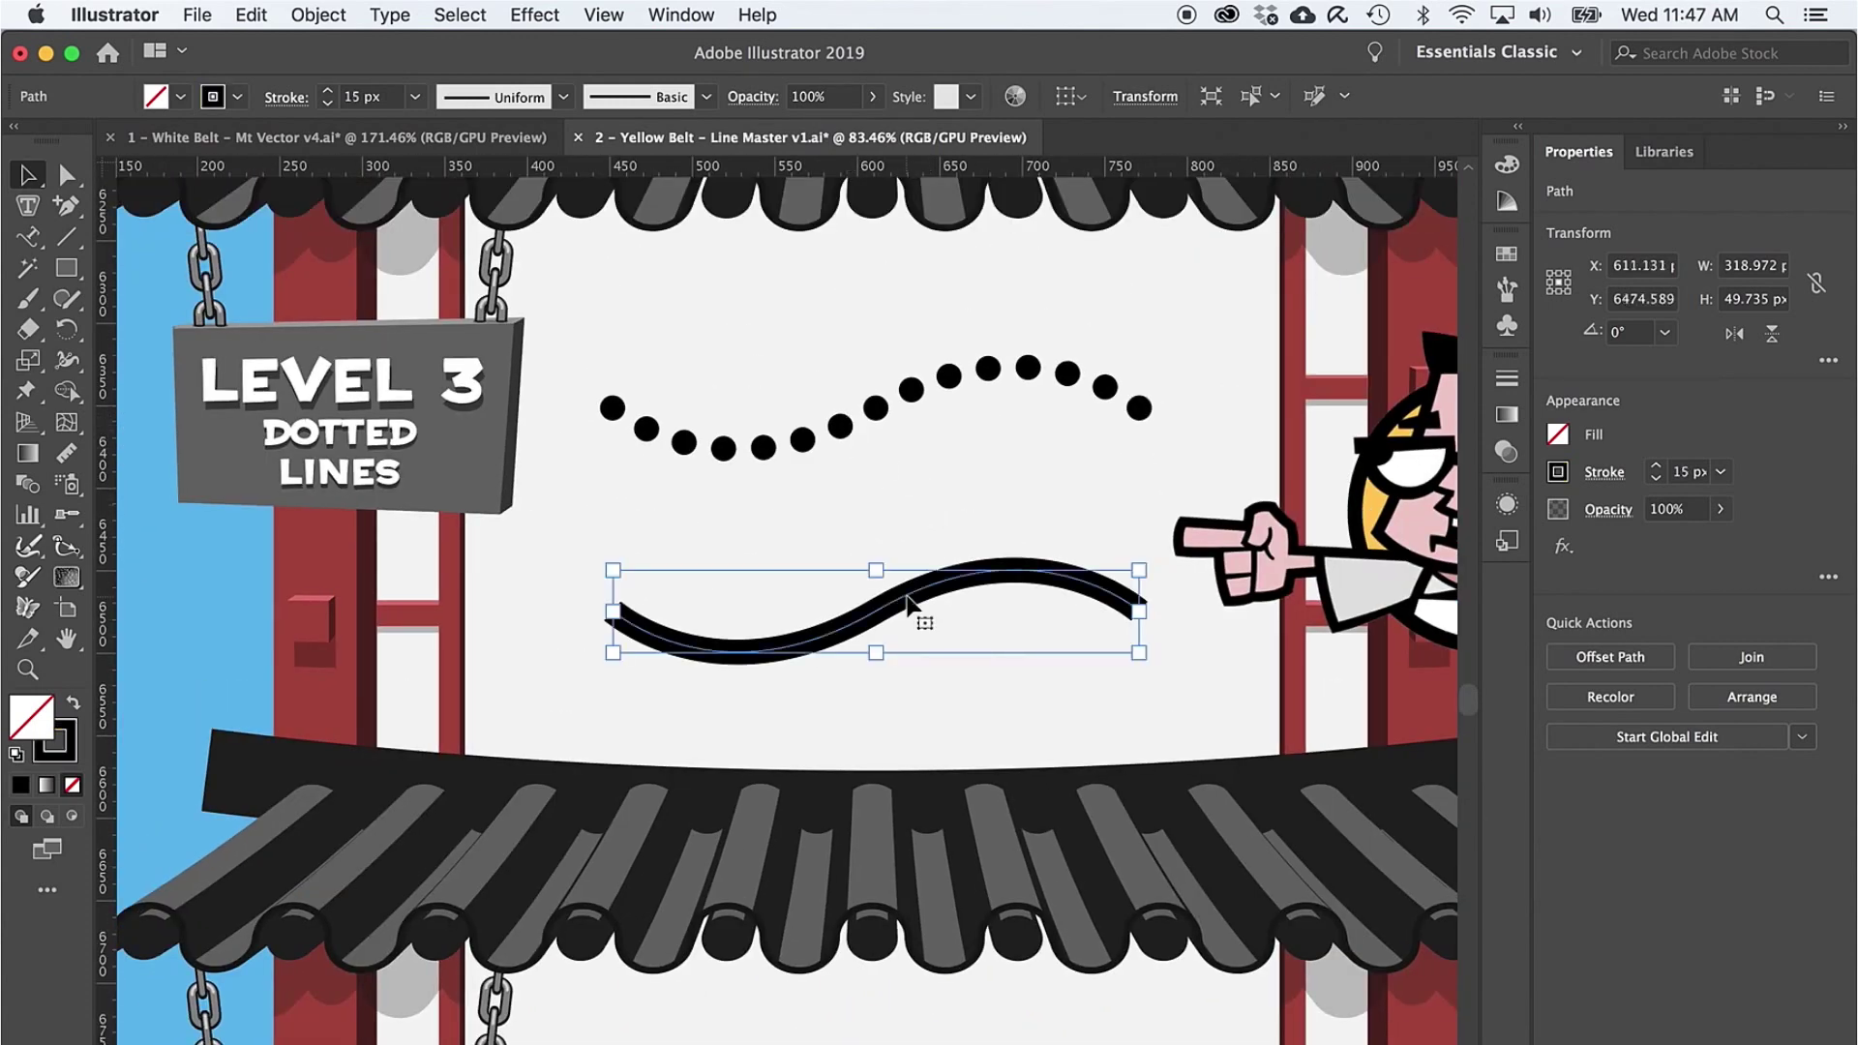
pyautogui.click(286, 98)
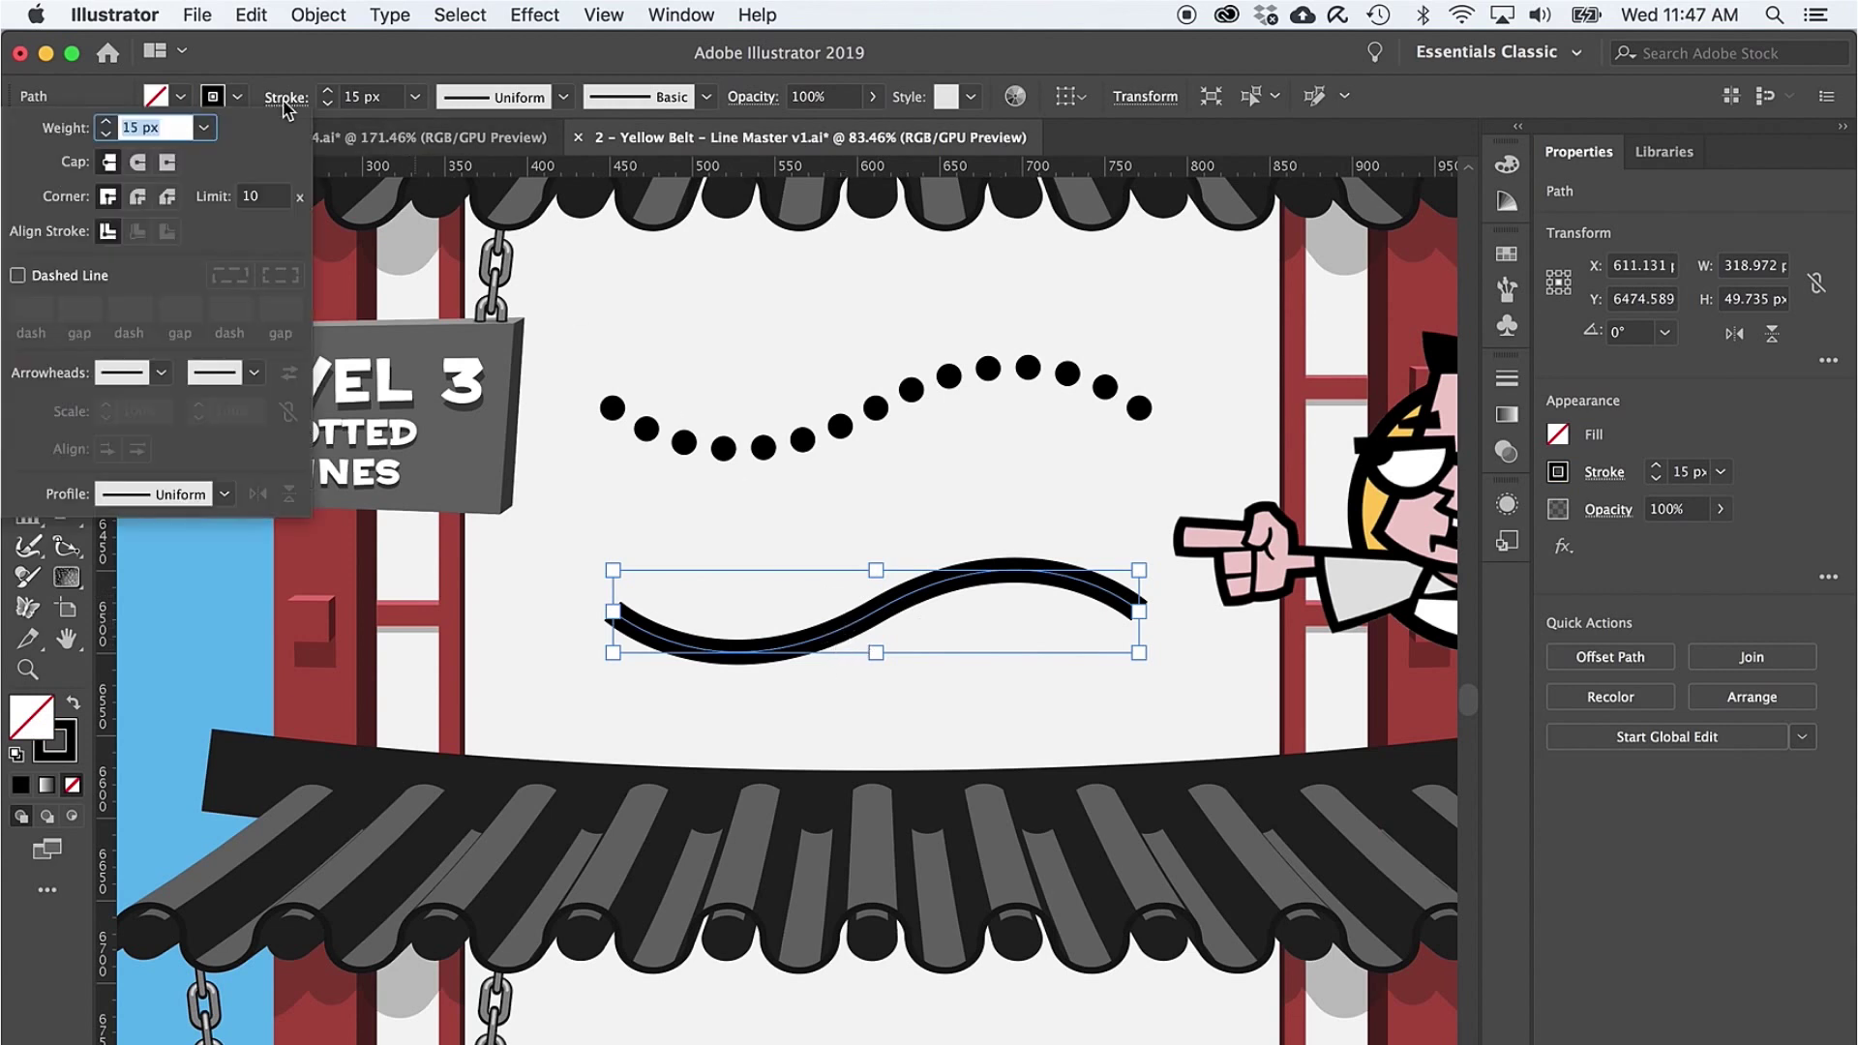
pyautogui.click(140, 165)
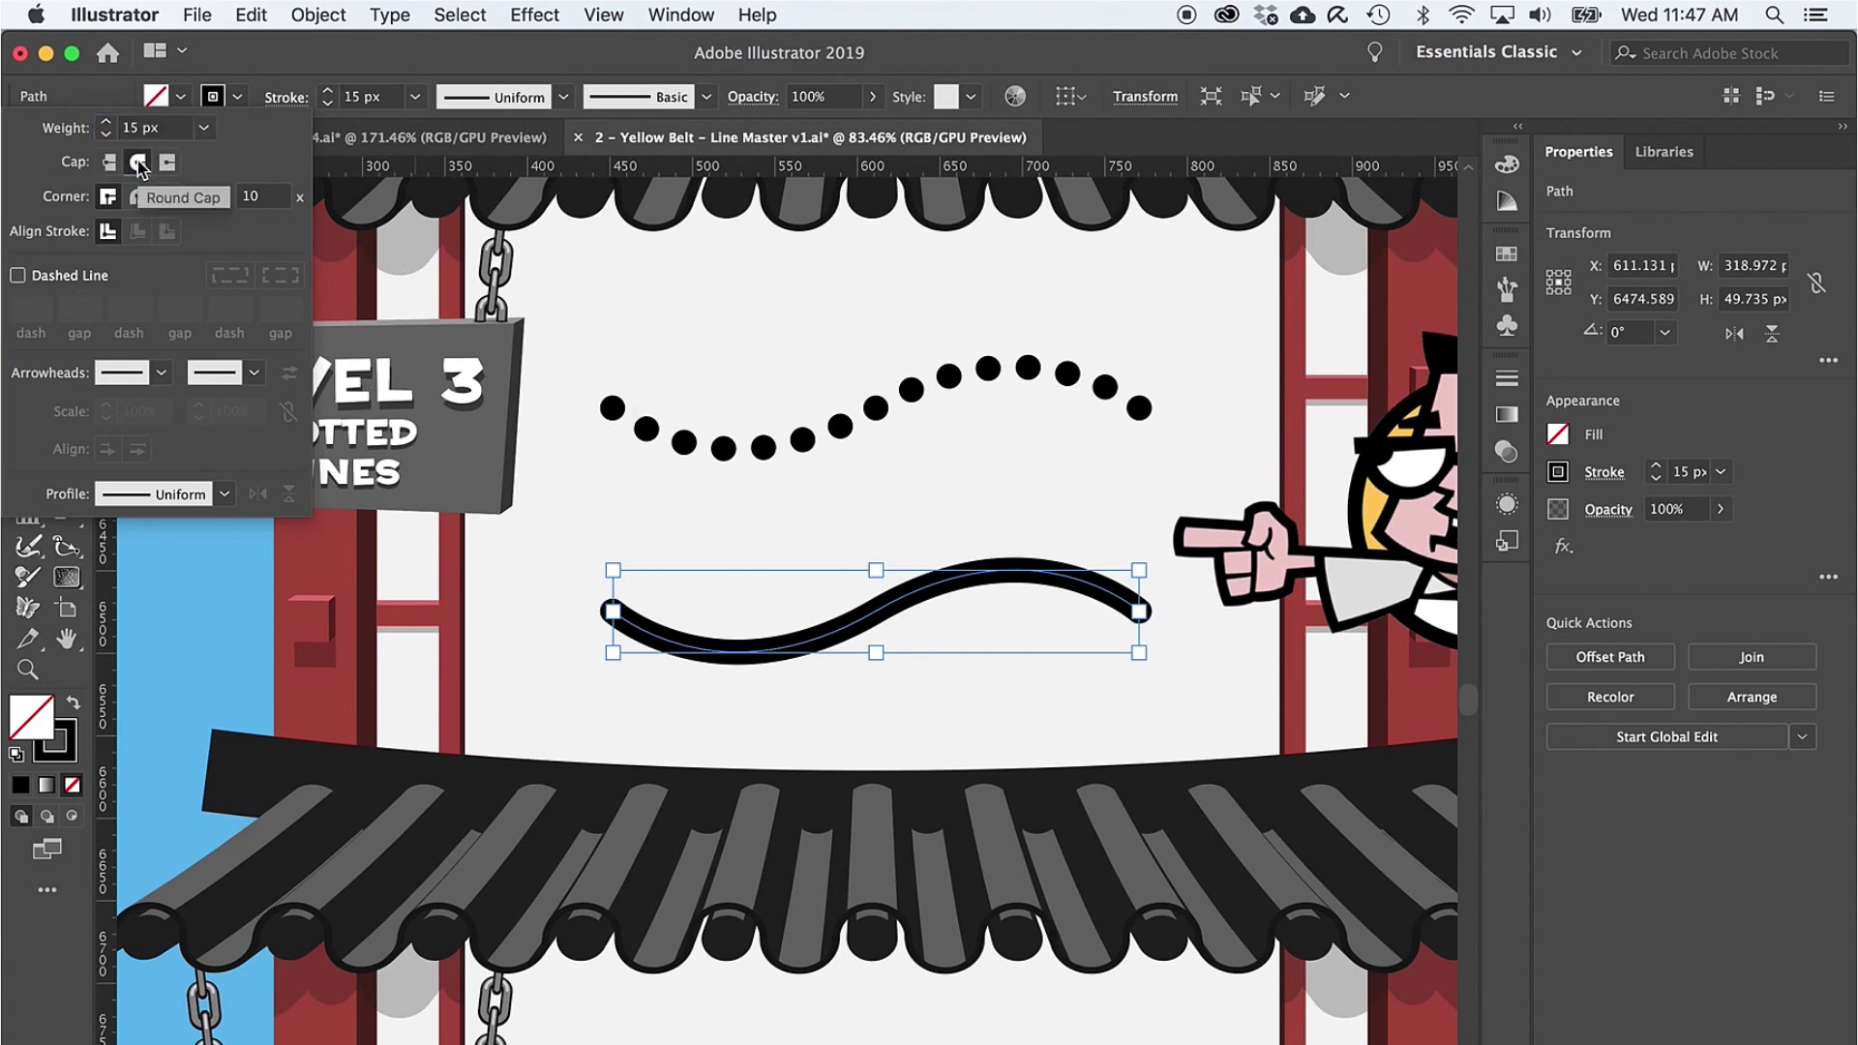
pyautogui.click(17, 276)
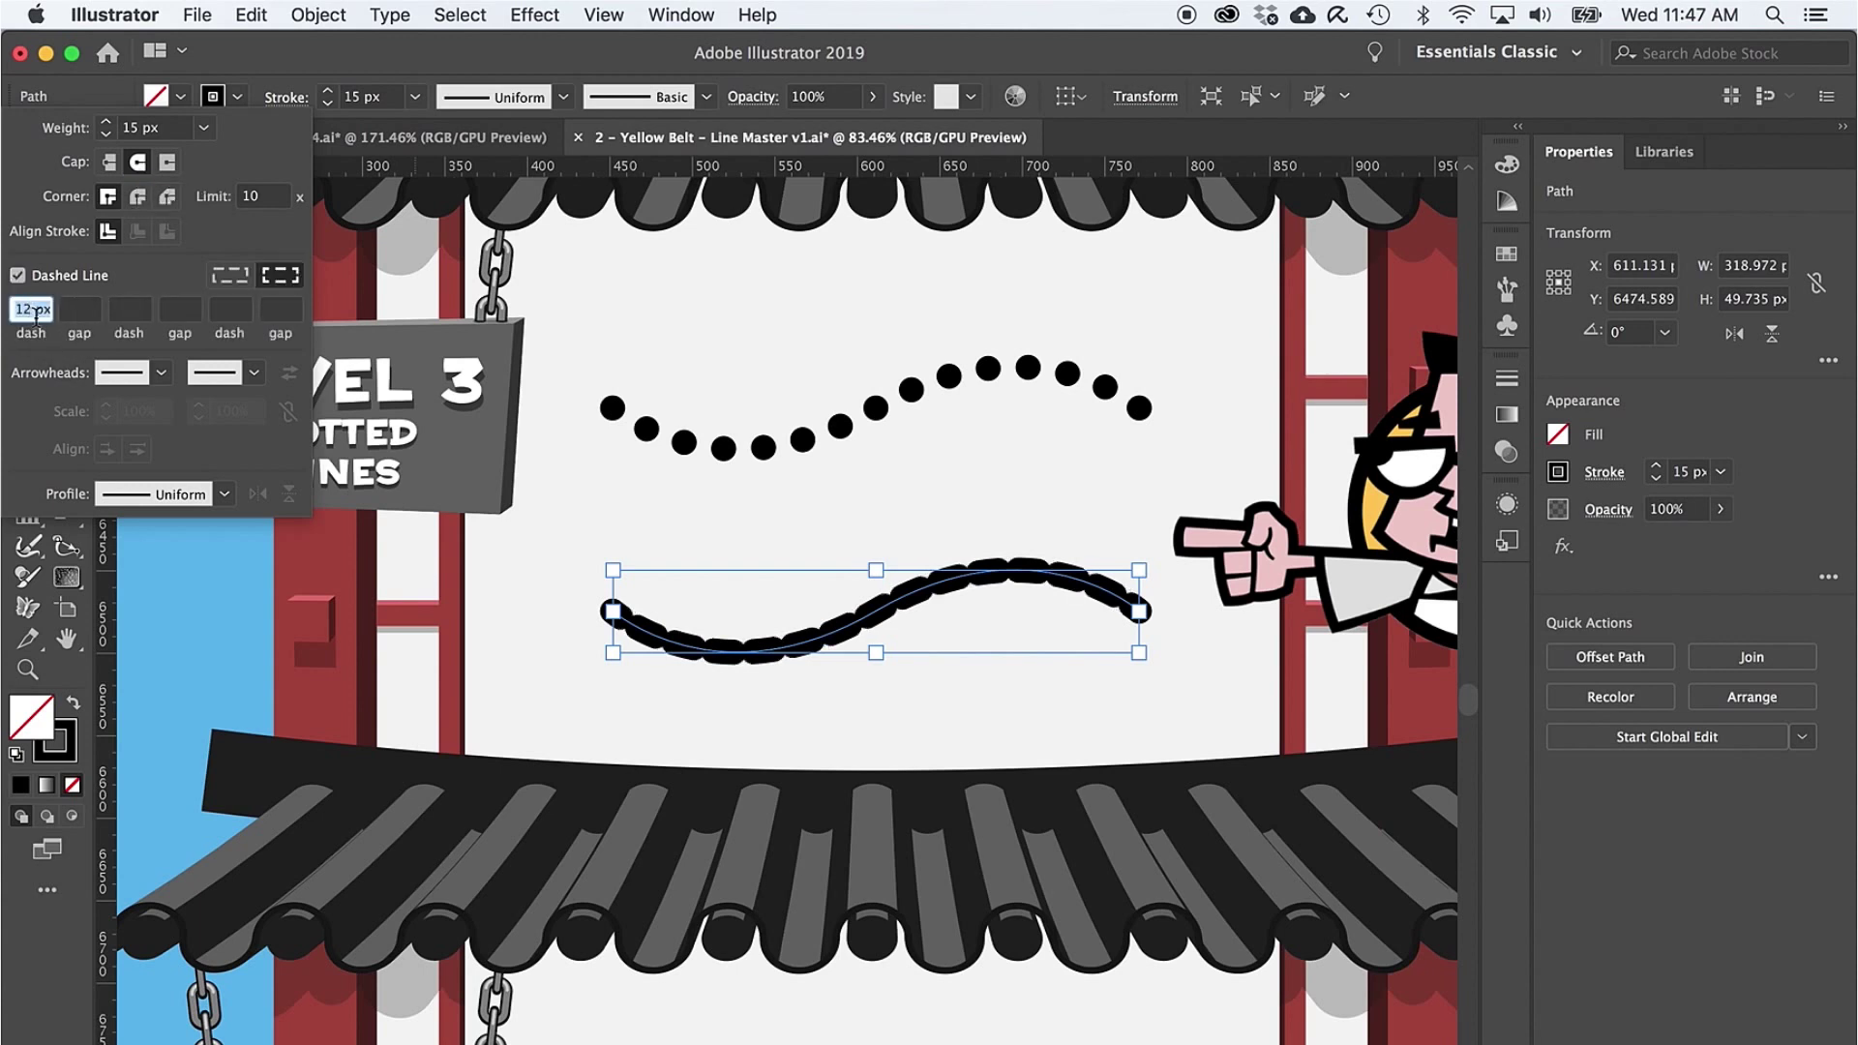
# Step: Set the dash to 0 and the gap to 25 px so the stroke becomes round dots
pyautogui.click(77, 308)
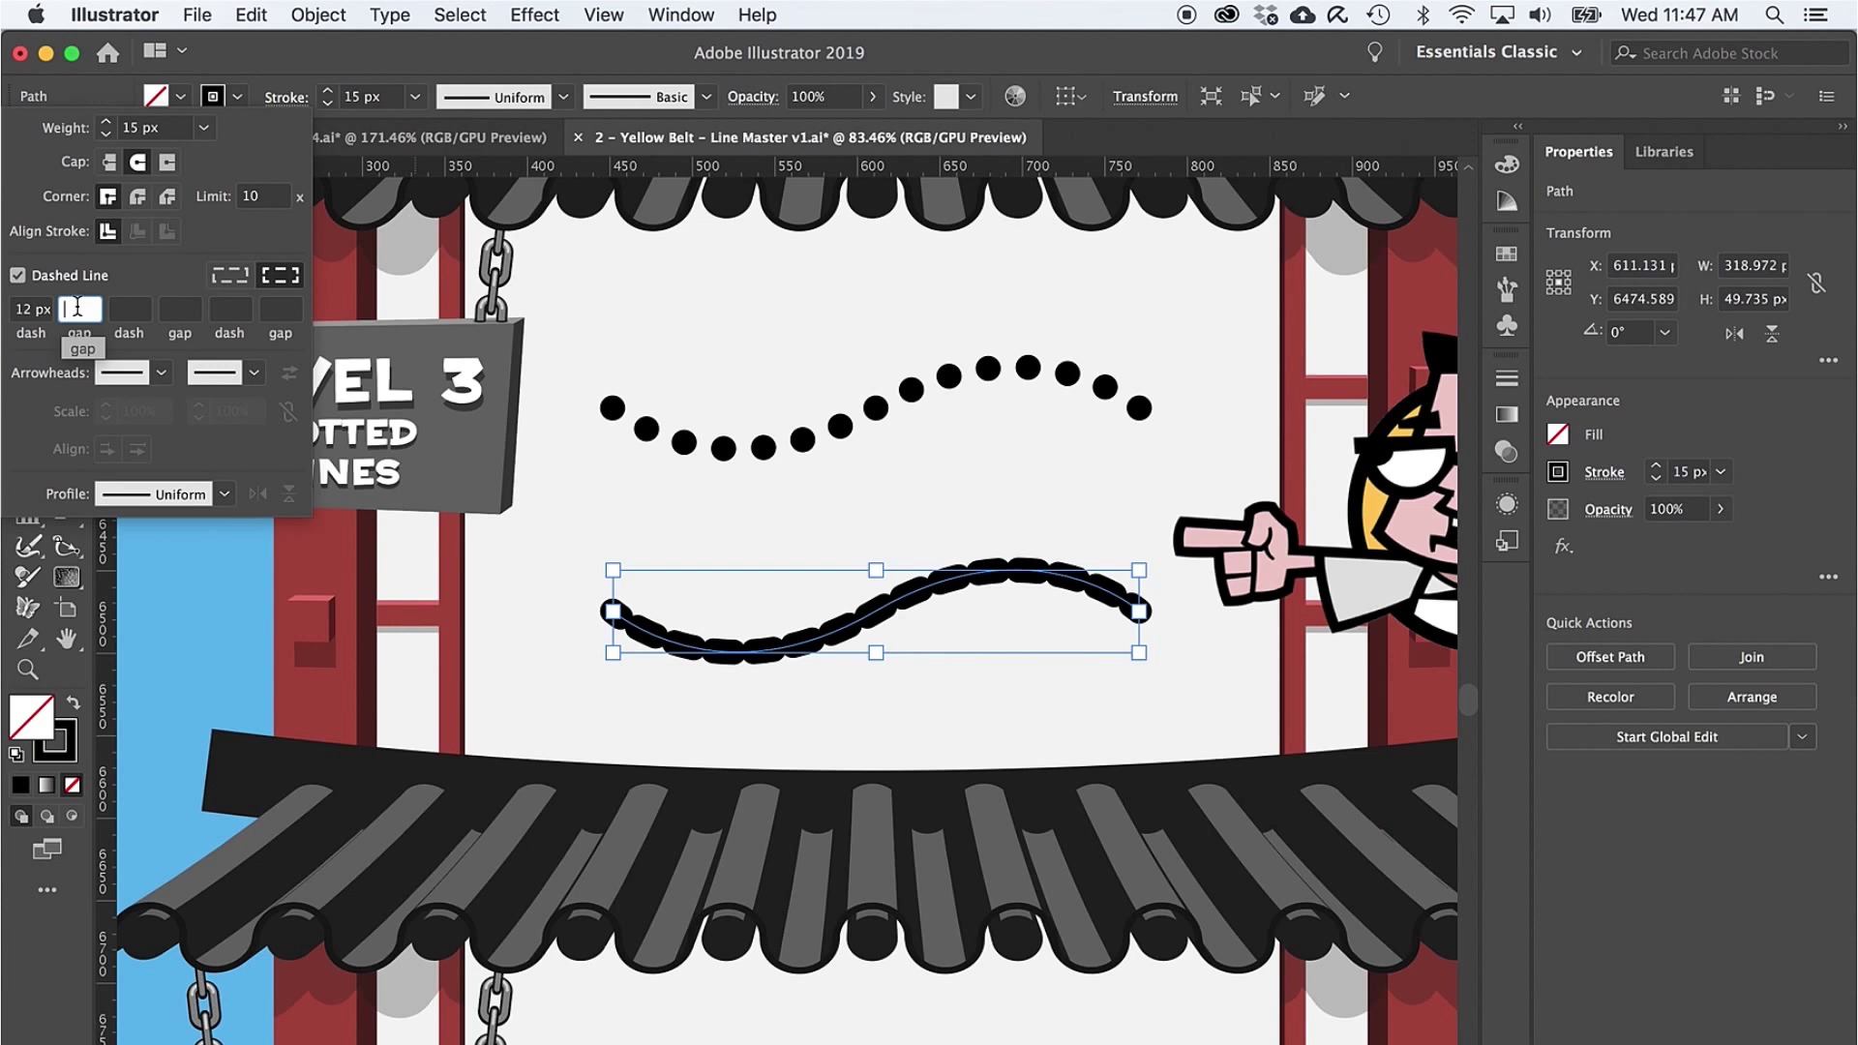
pyautogui.write('25')
pyautogui.press('Return')
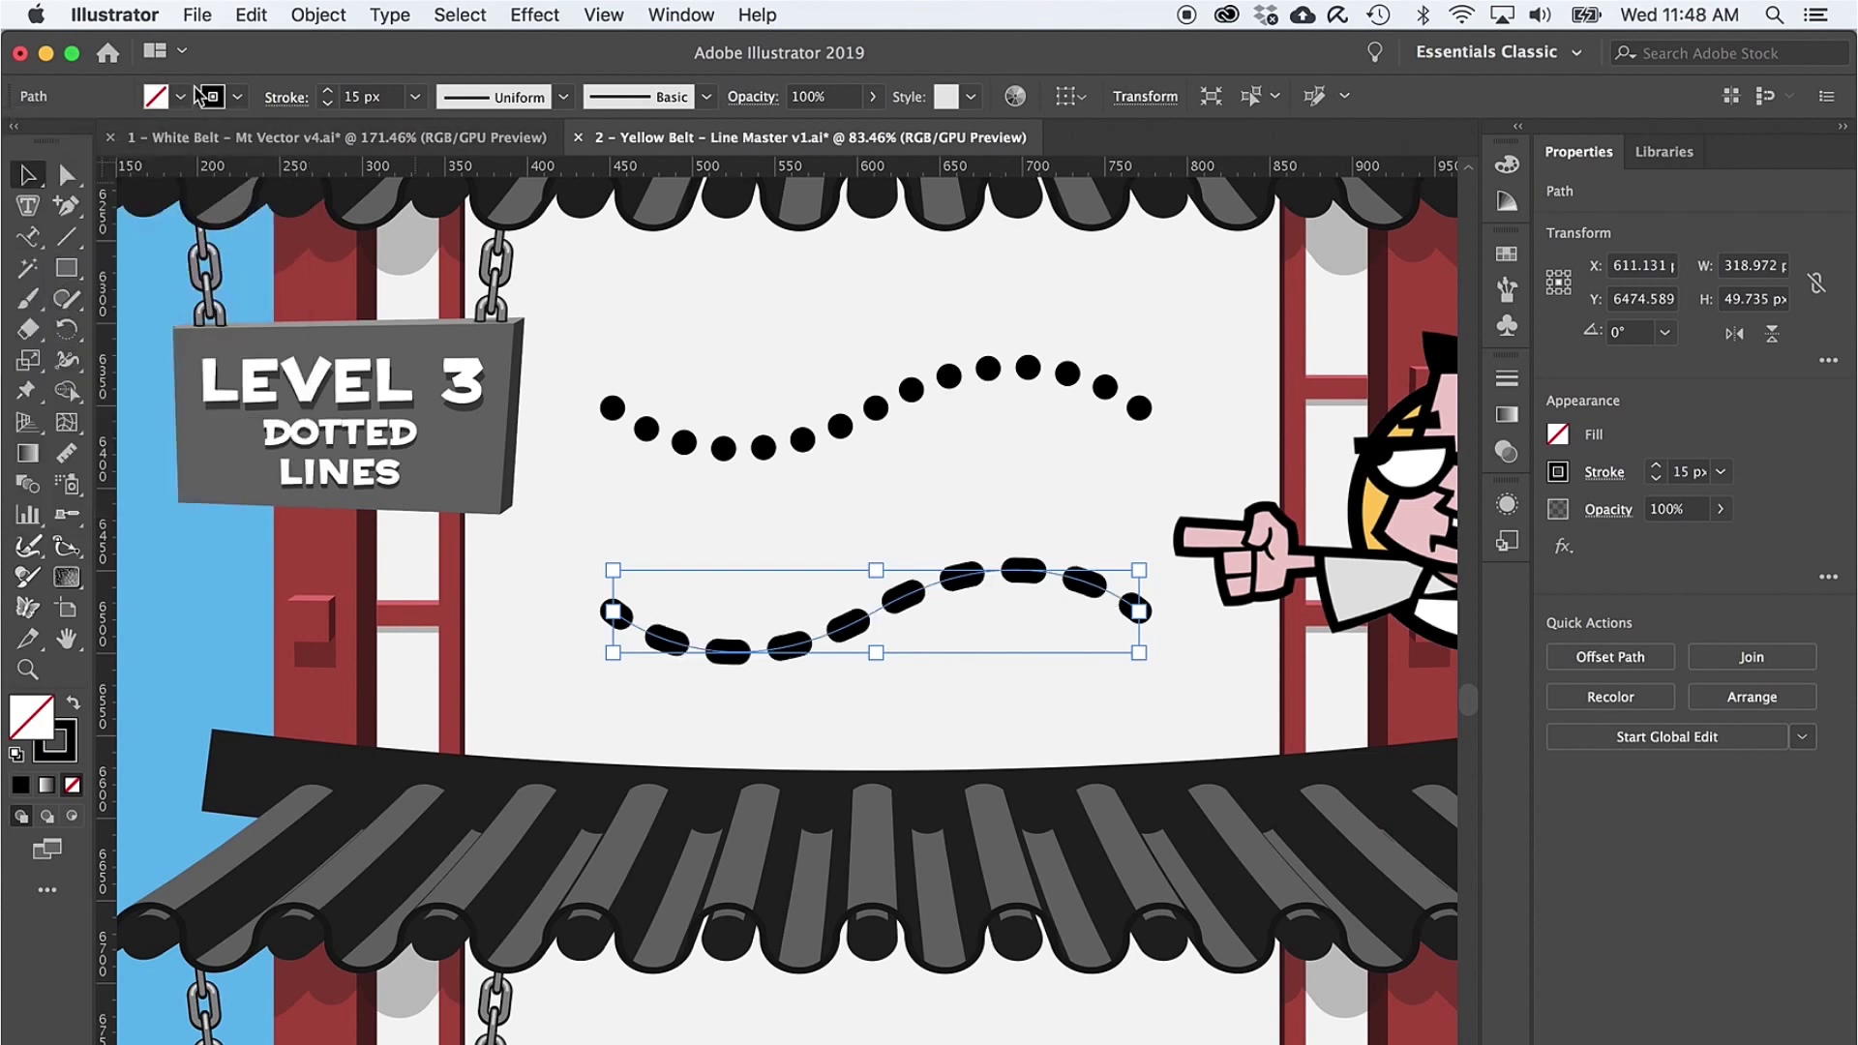
pyautogui.click(286, 97)
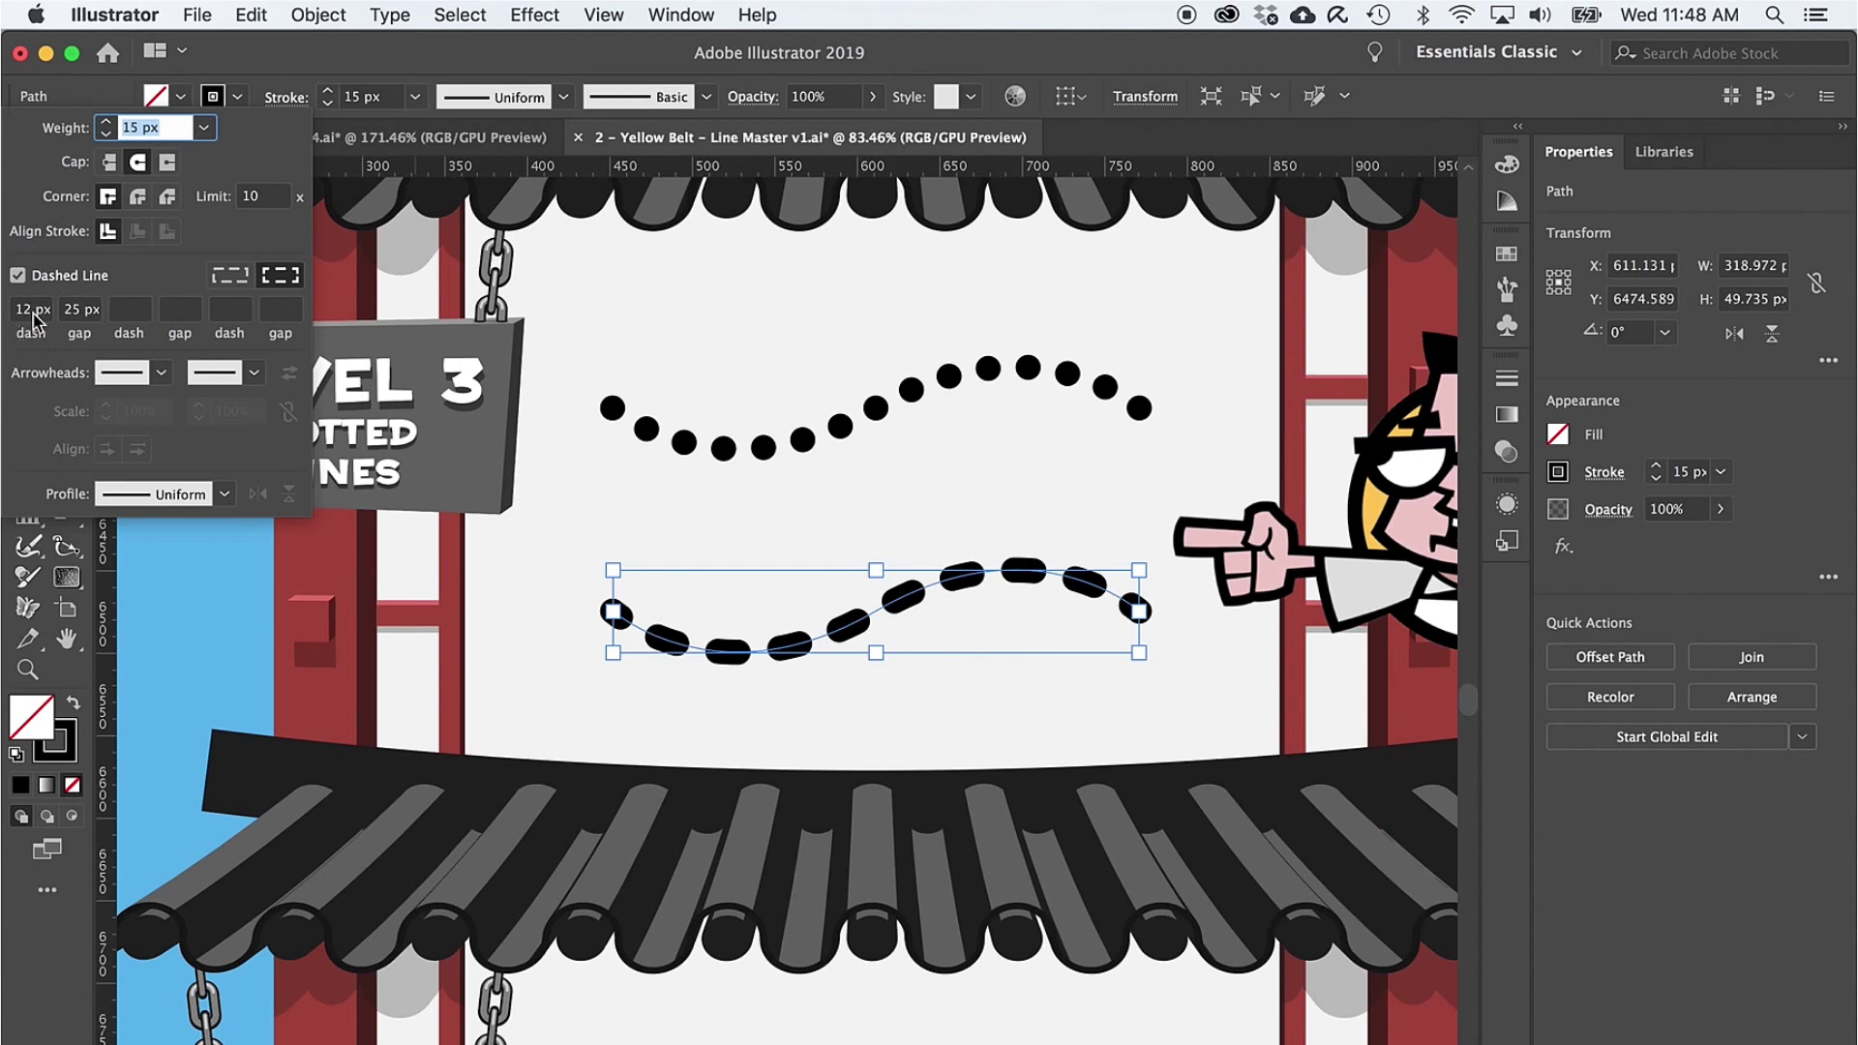
pyautogui.click(33, 312)
pyautogui.write('0')
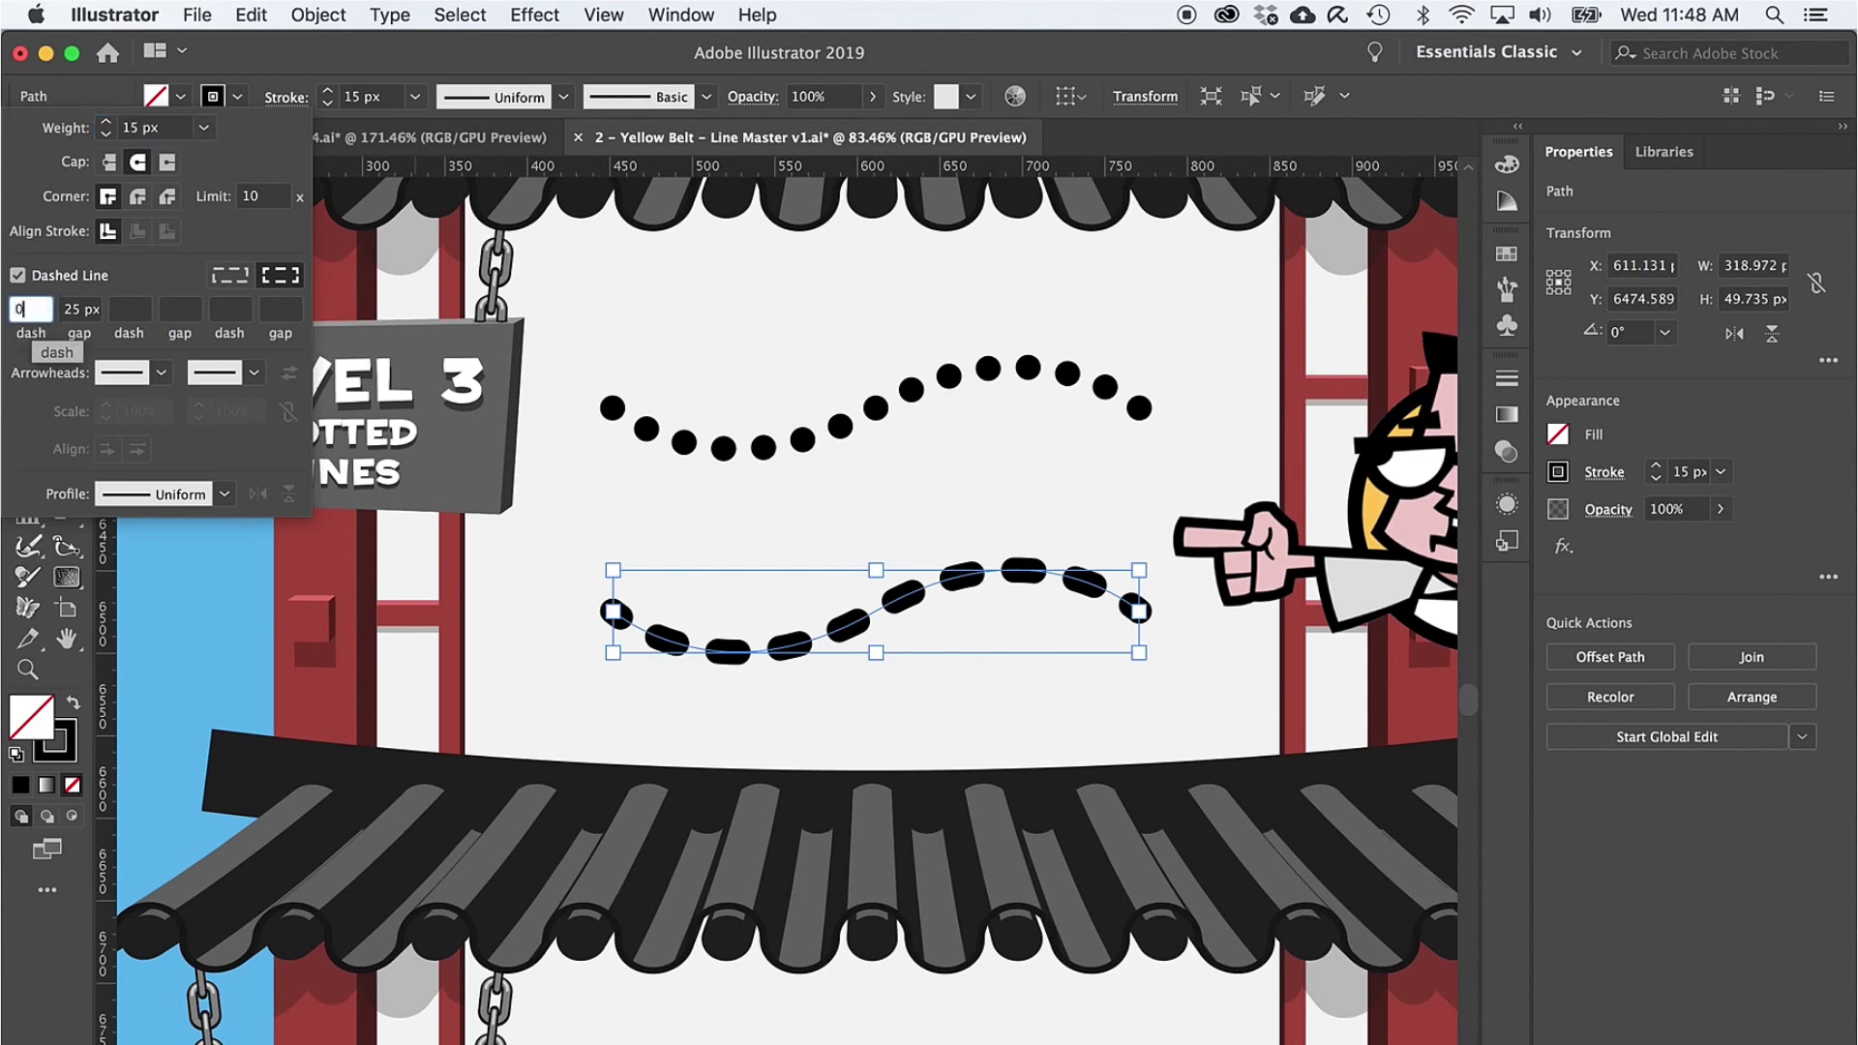
pyautogui.press('Return')
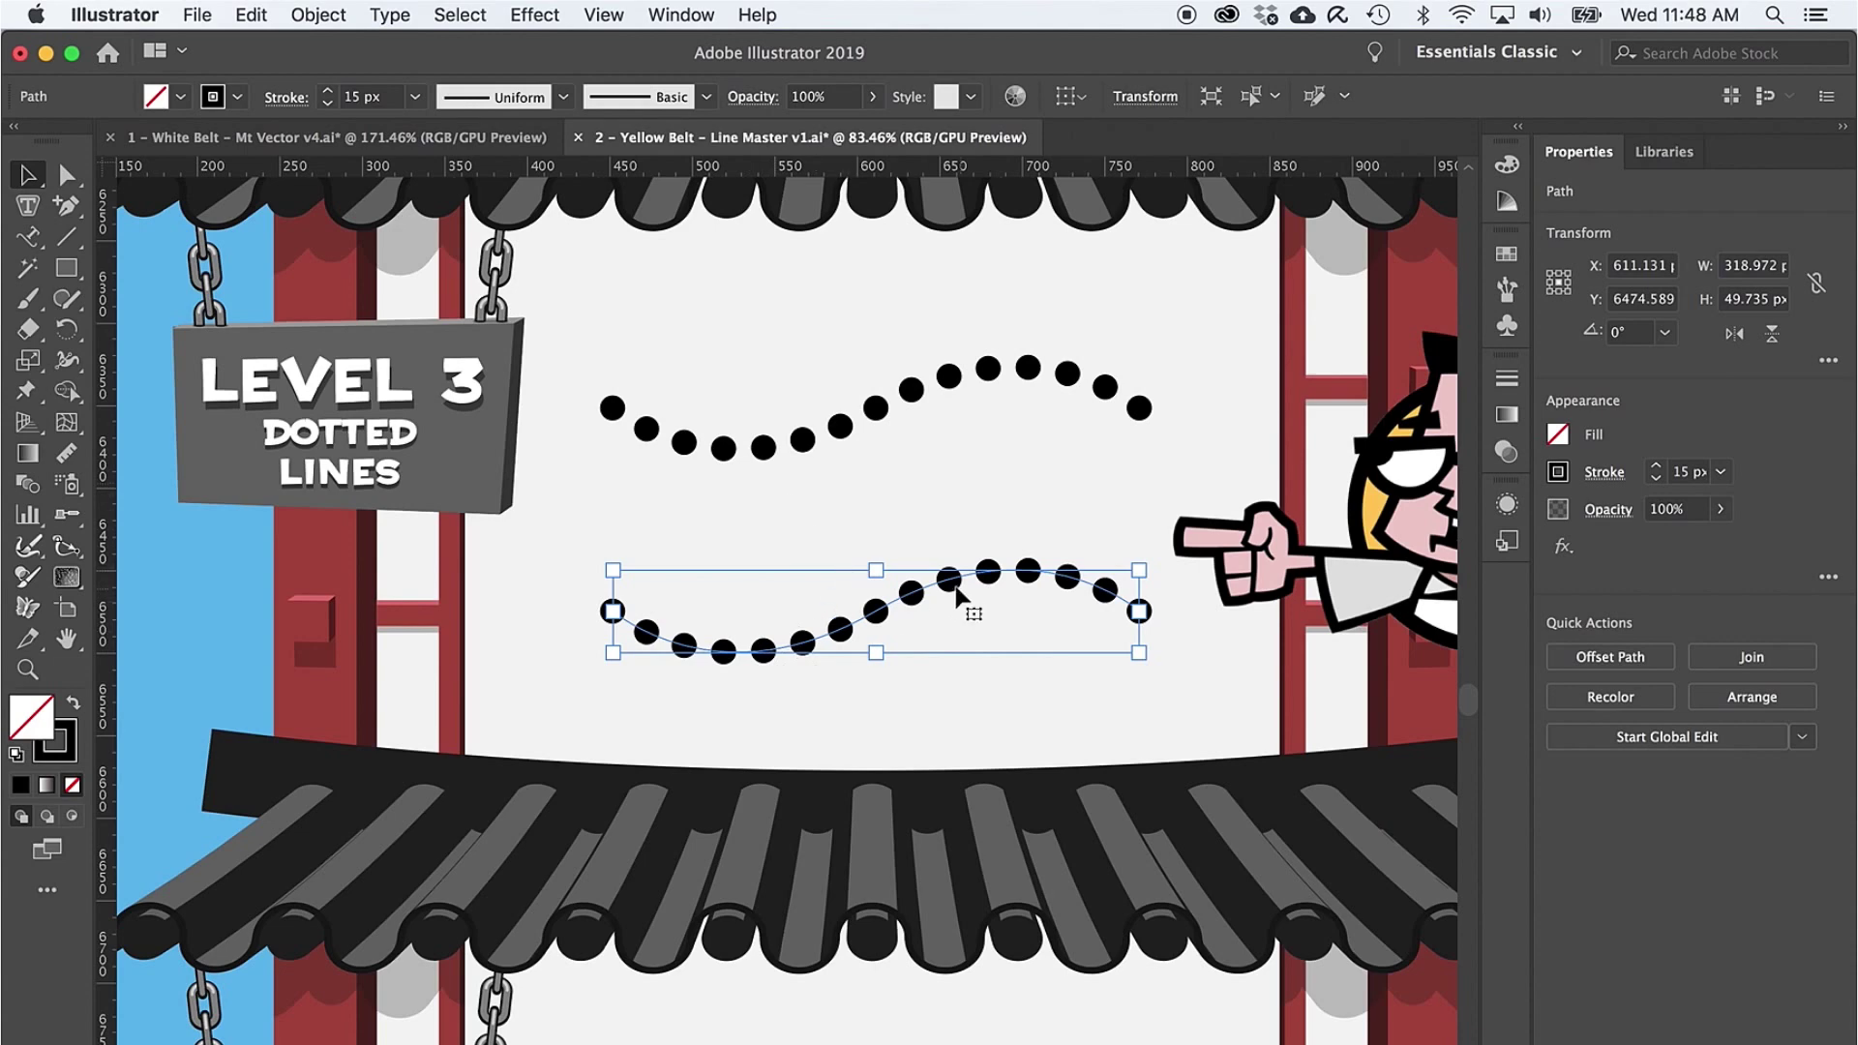
# Step: Select the lower Level 4 wave and put an Arrow 1 arrowhead on its end
pyautogui.click(896, 507)
pyautogui.scroll(5, 874, 411)
pyautogui.scroll(5, 874, 411)
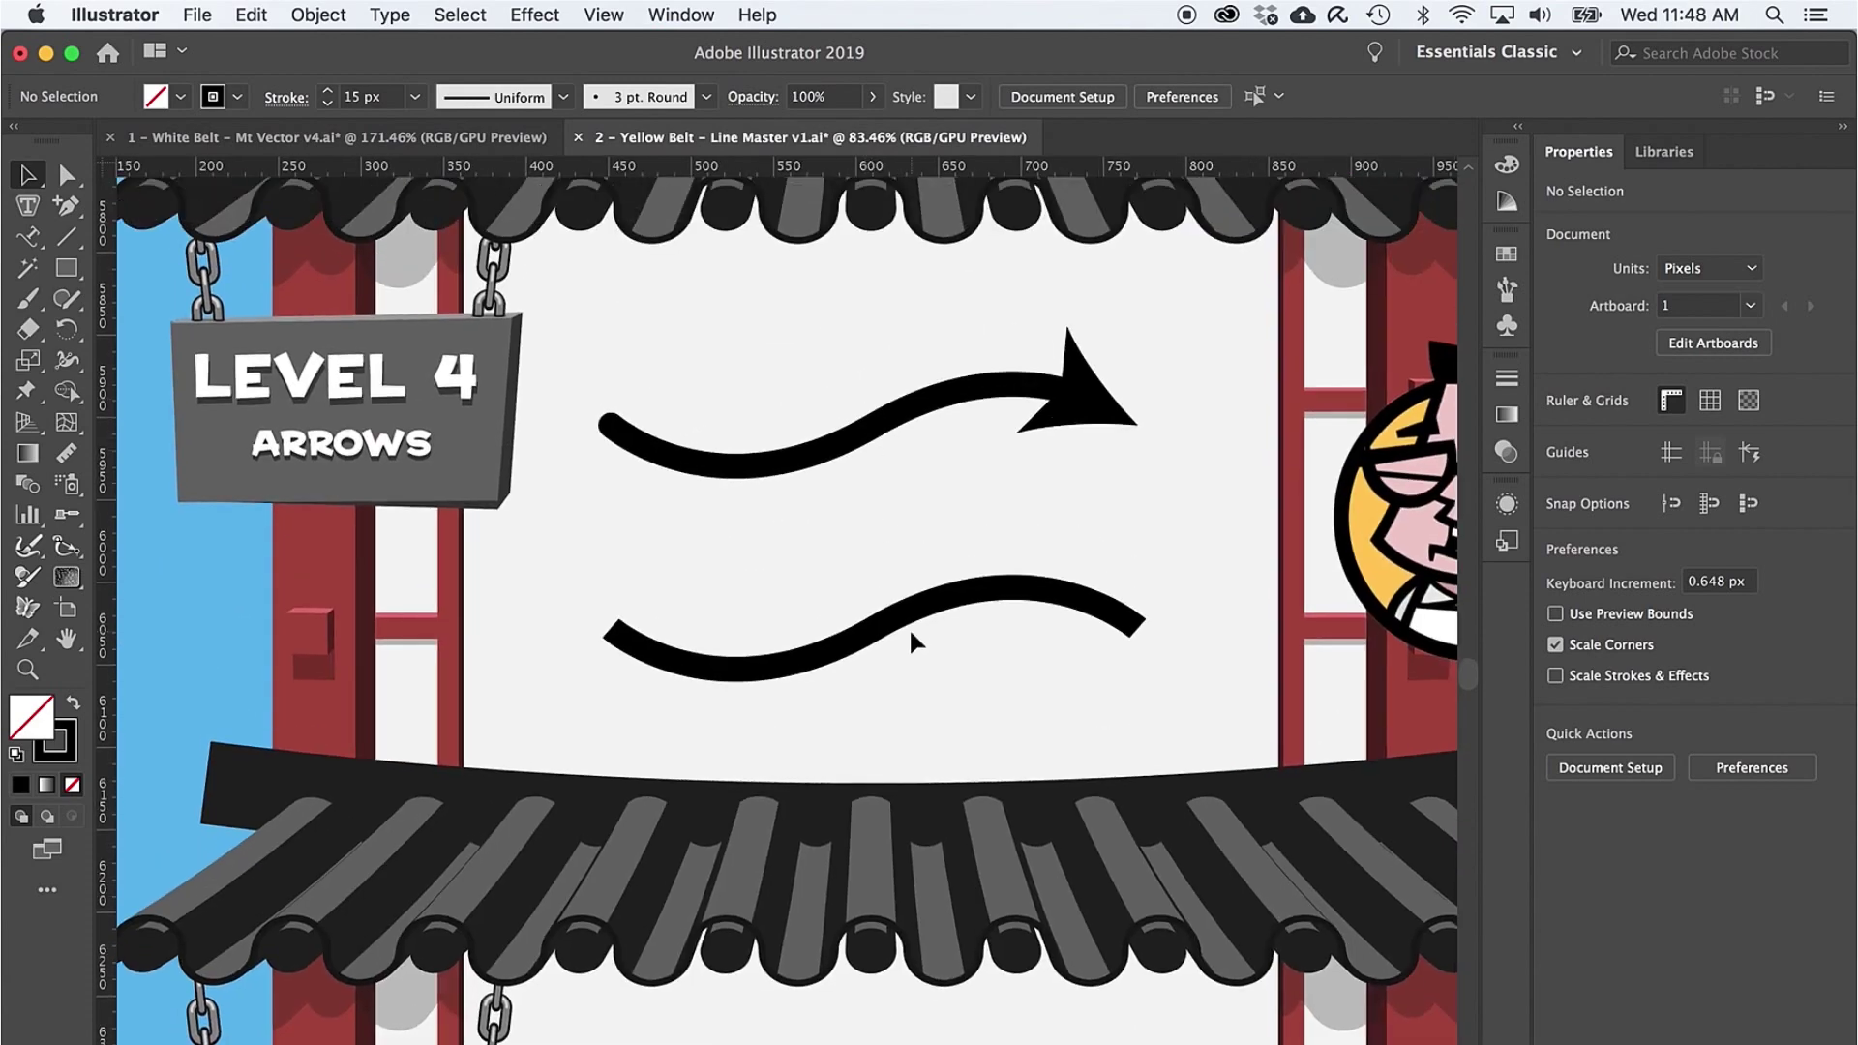
pyautogui.click(901, 628)
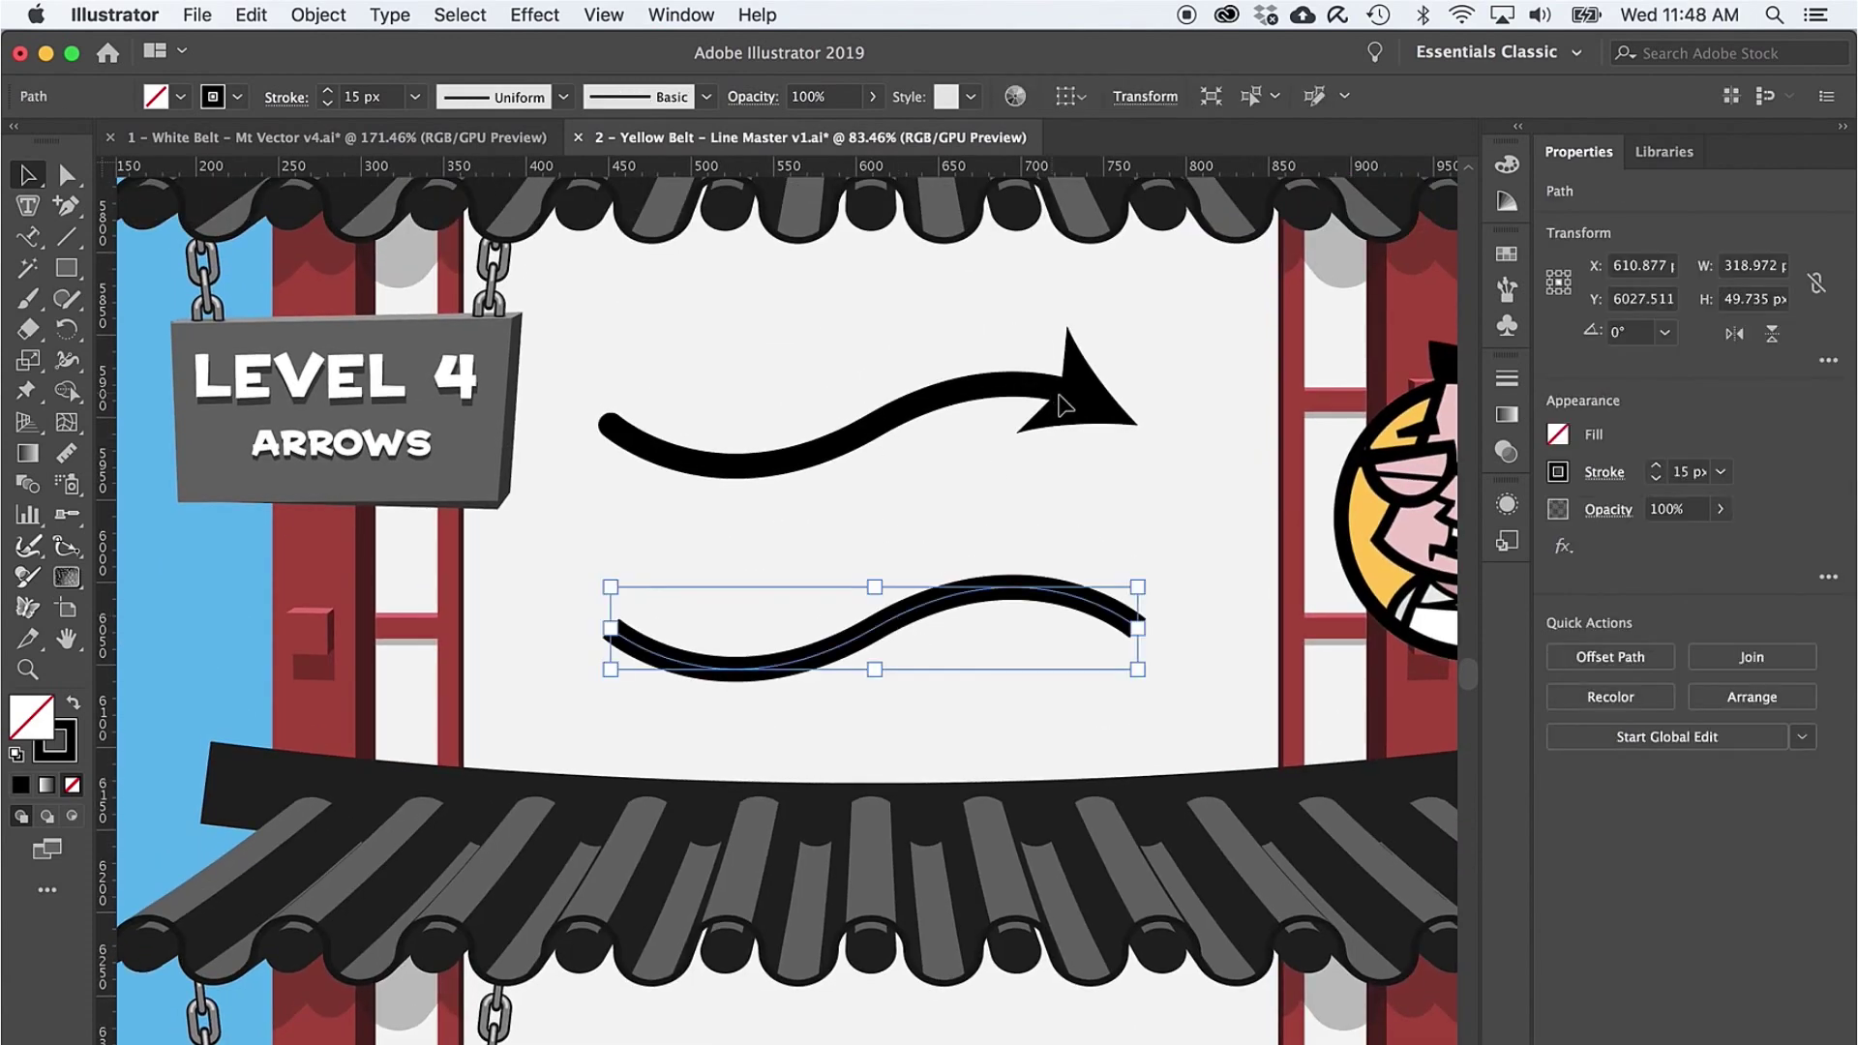
pyautogui.click(287, 97)
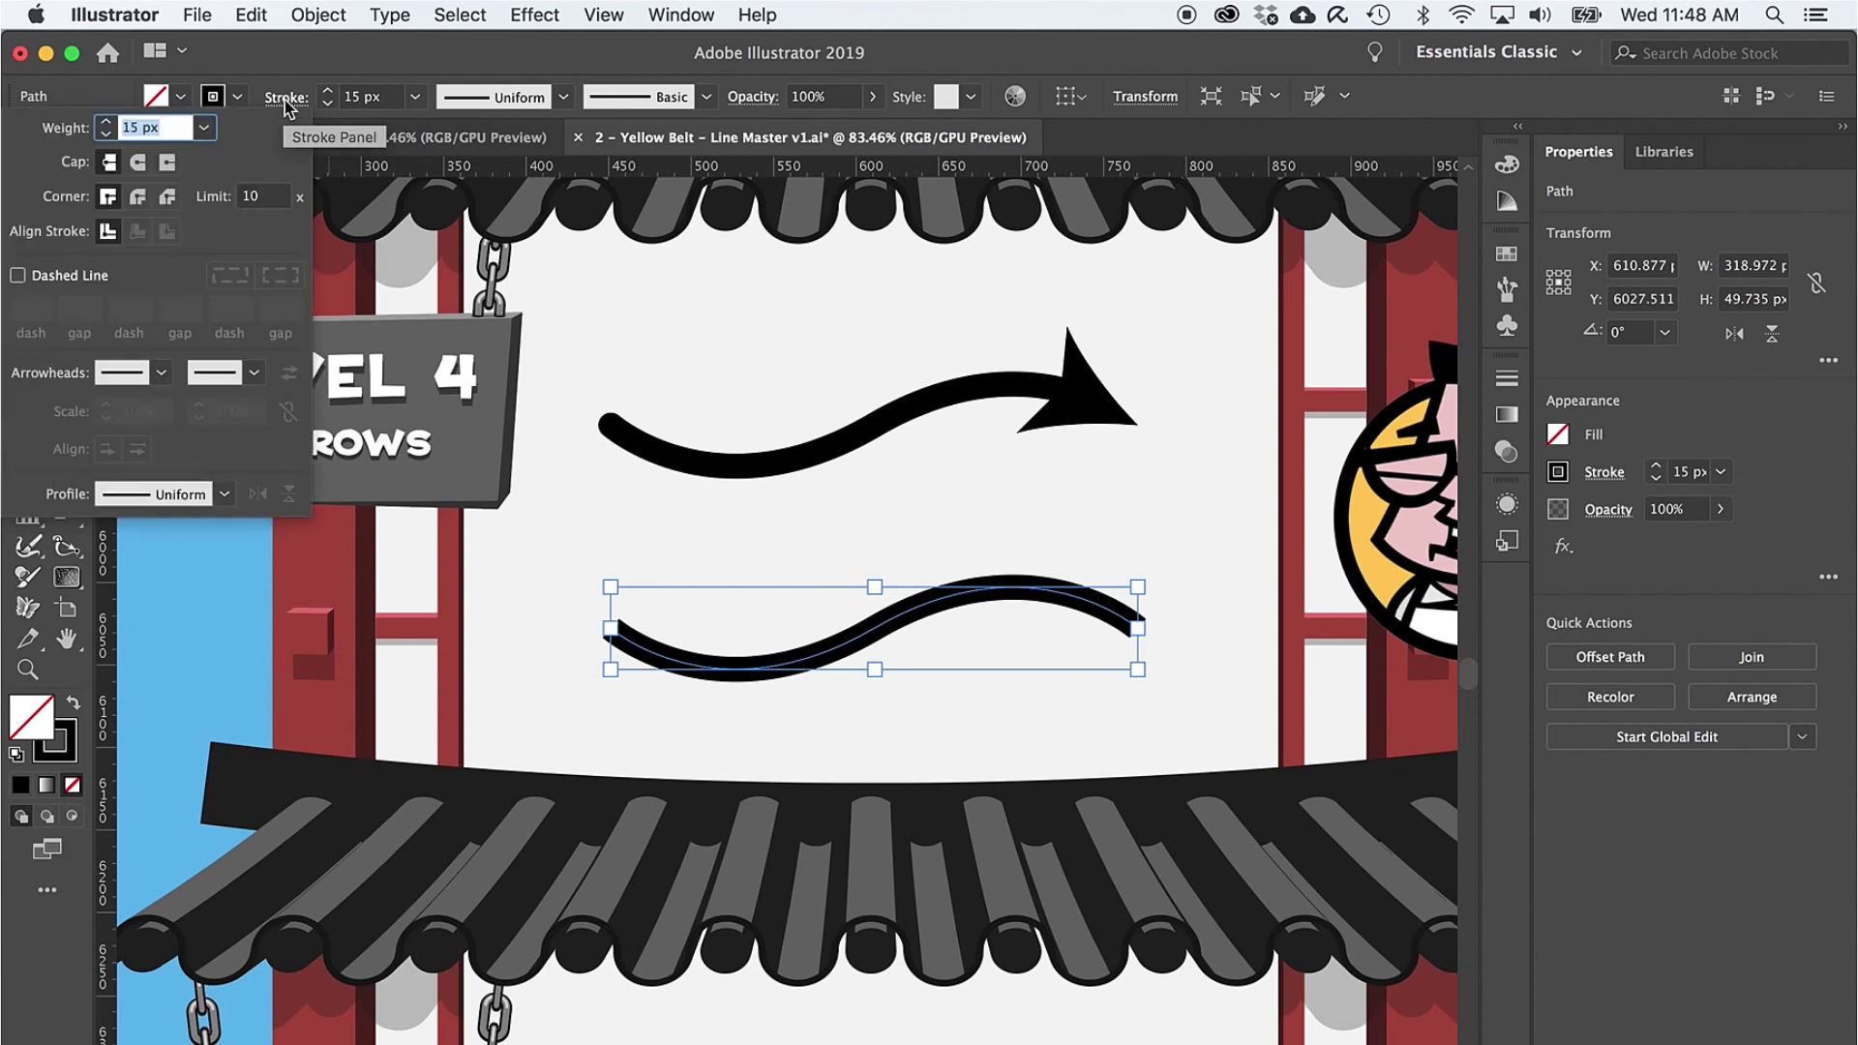
pyautogui.click(252, 374)
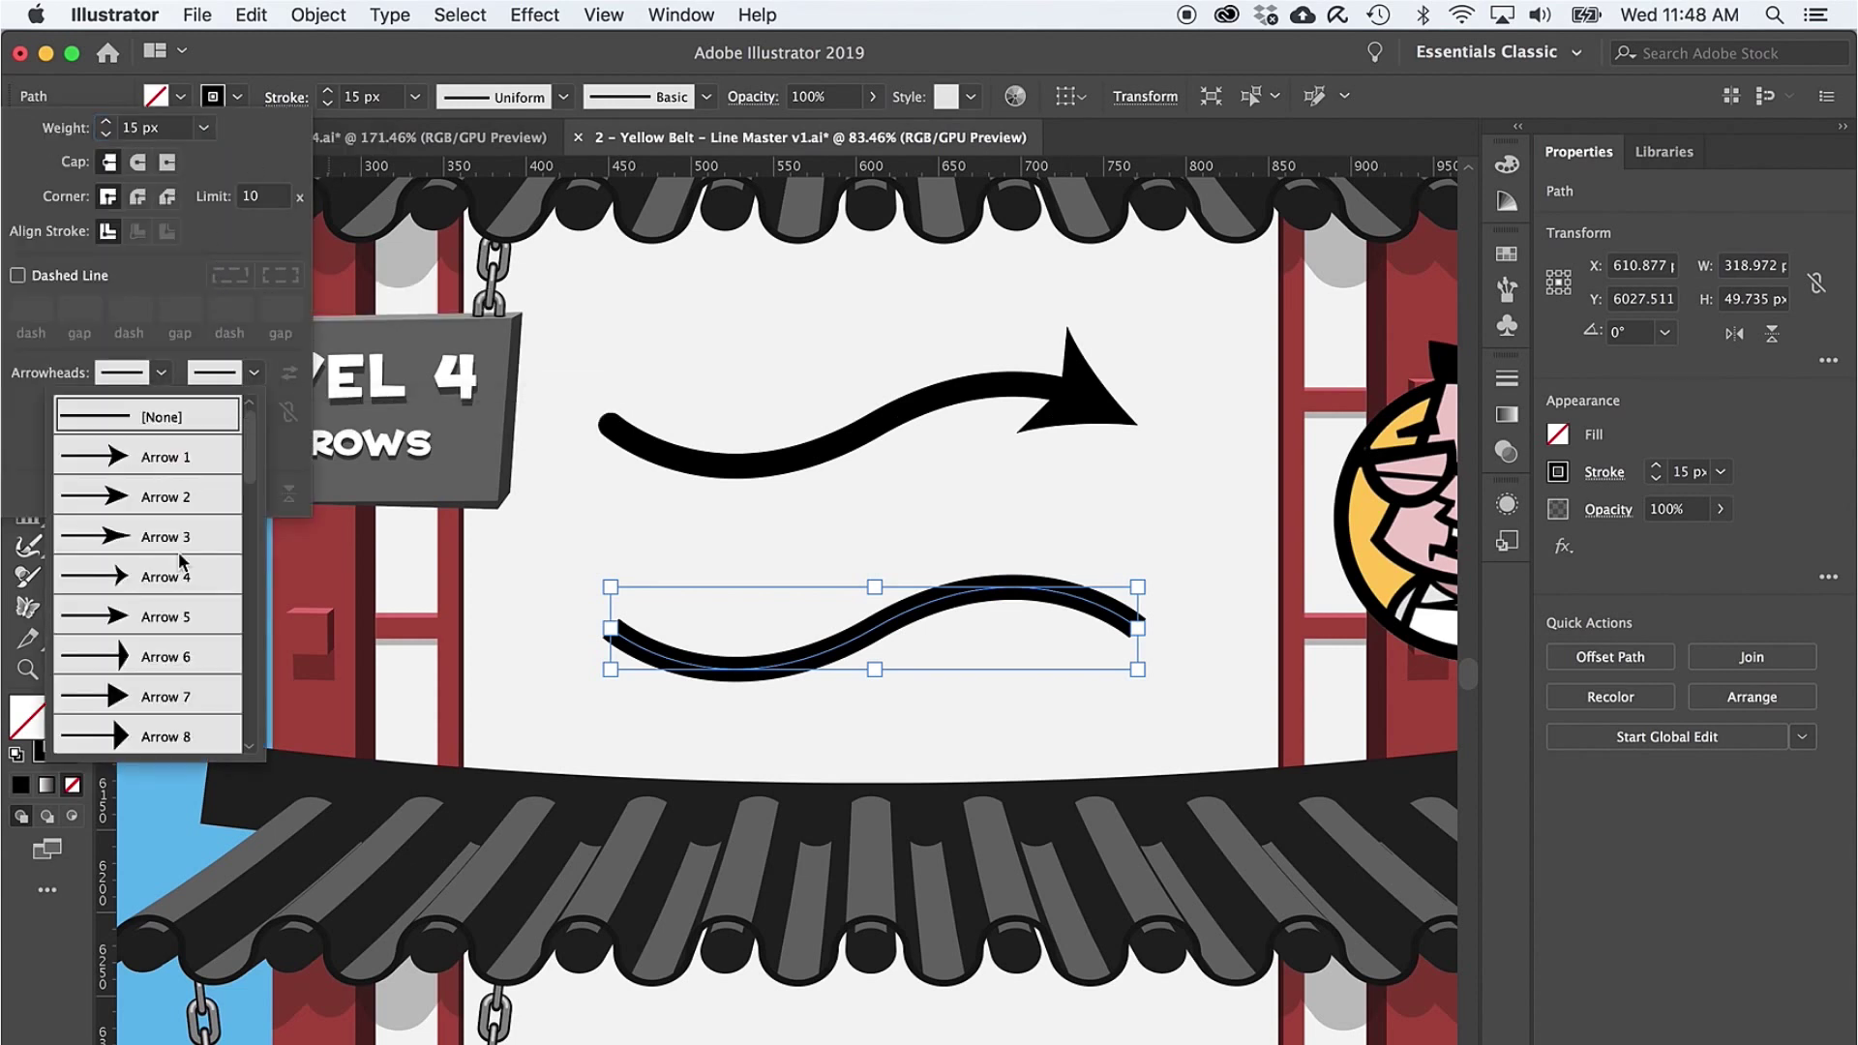
pyautogui.scroll(-8, 172, 636)
pyautogui.scroll(8, 171, 636)
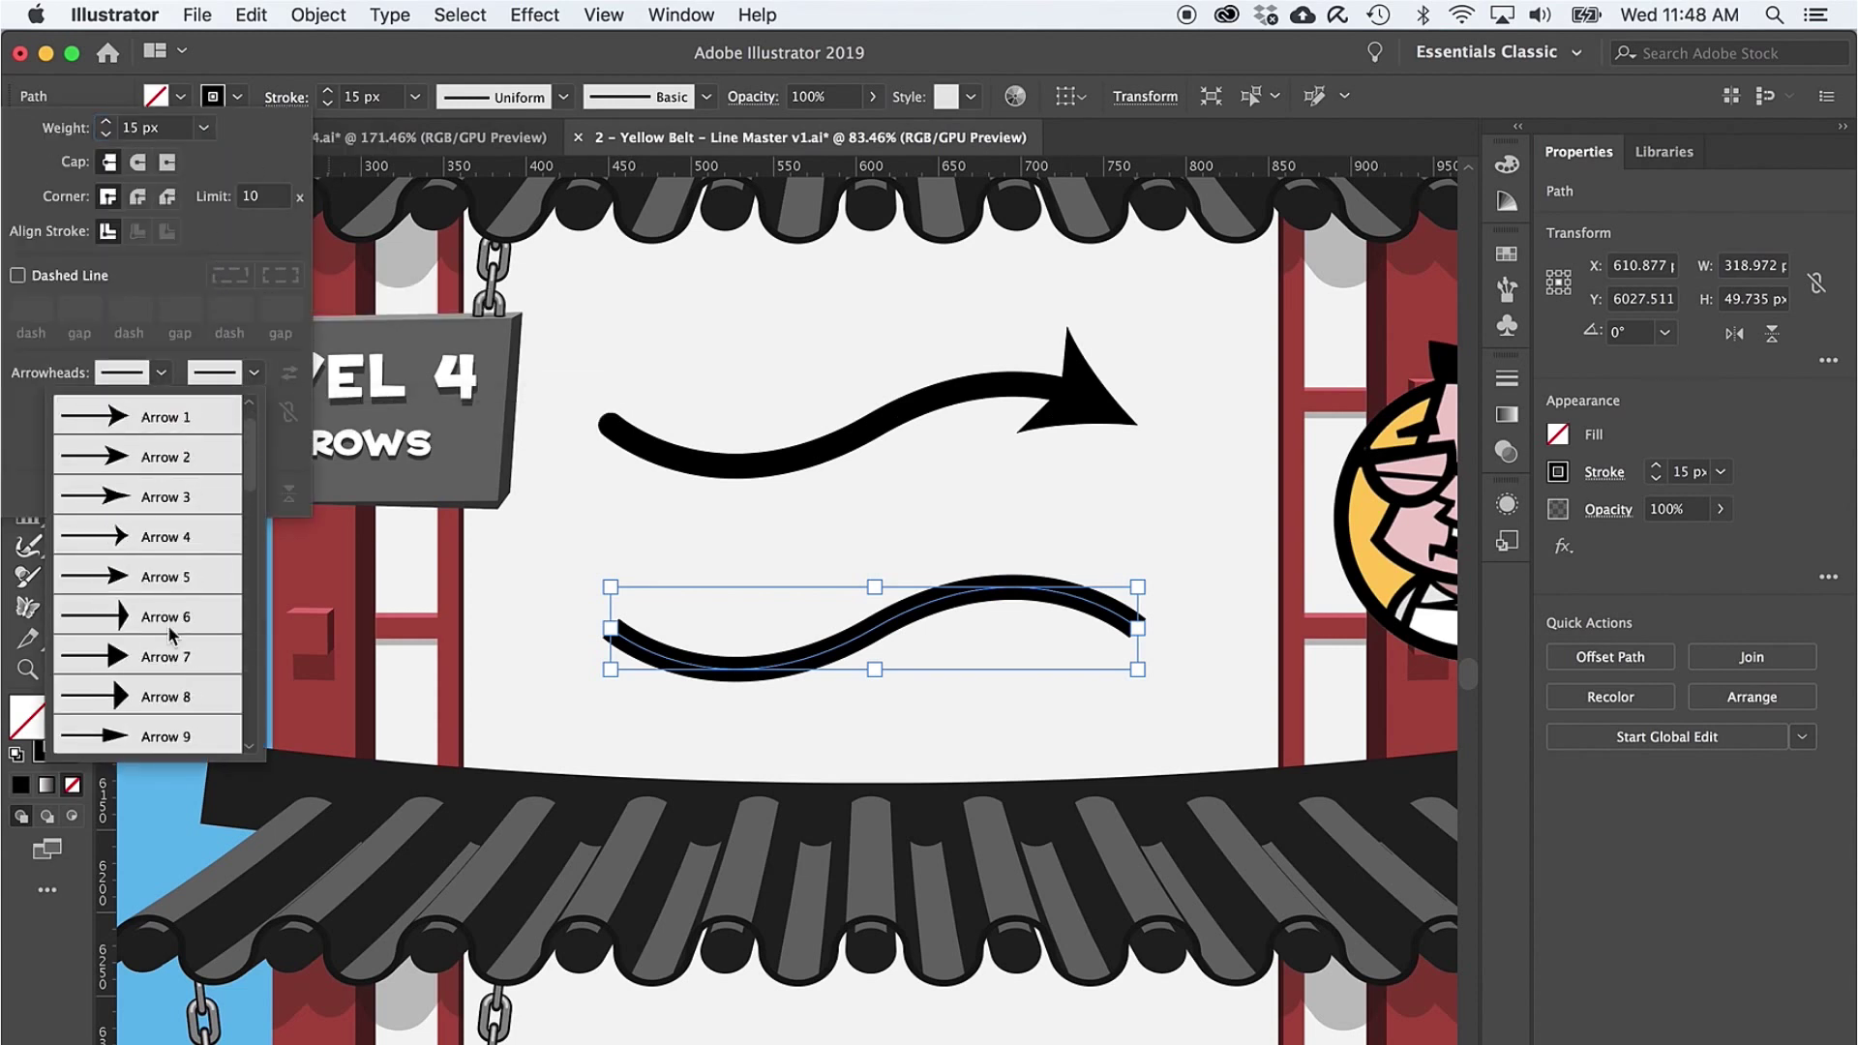
pyautogui.click(163, 459)
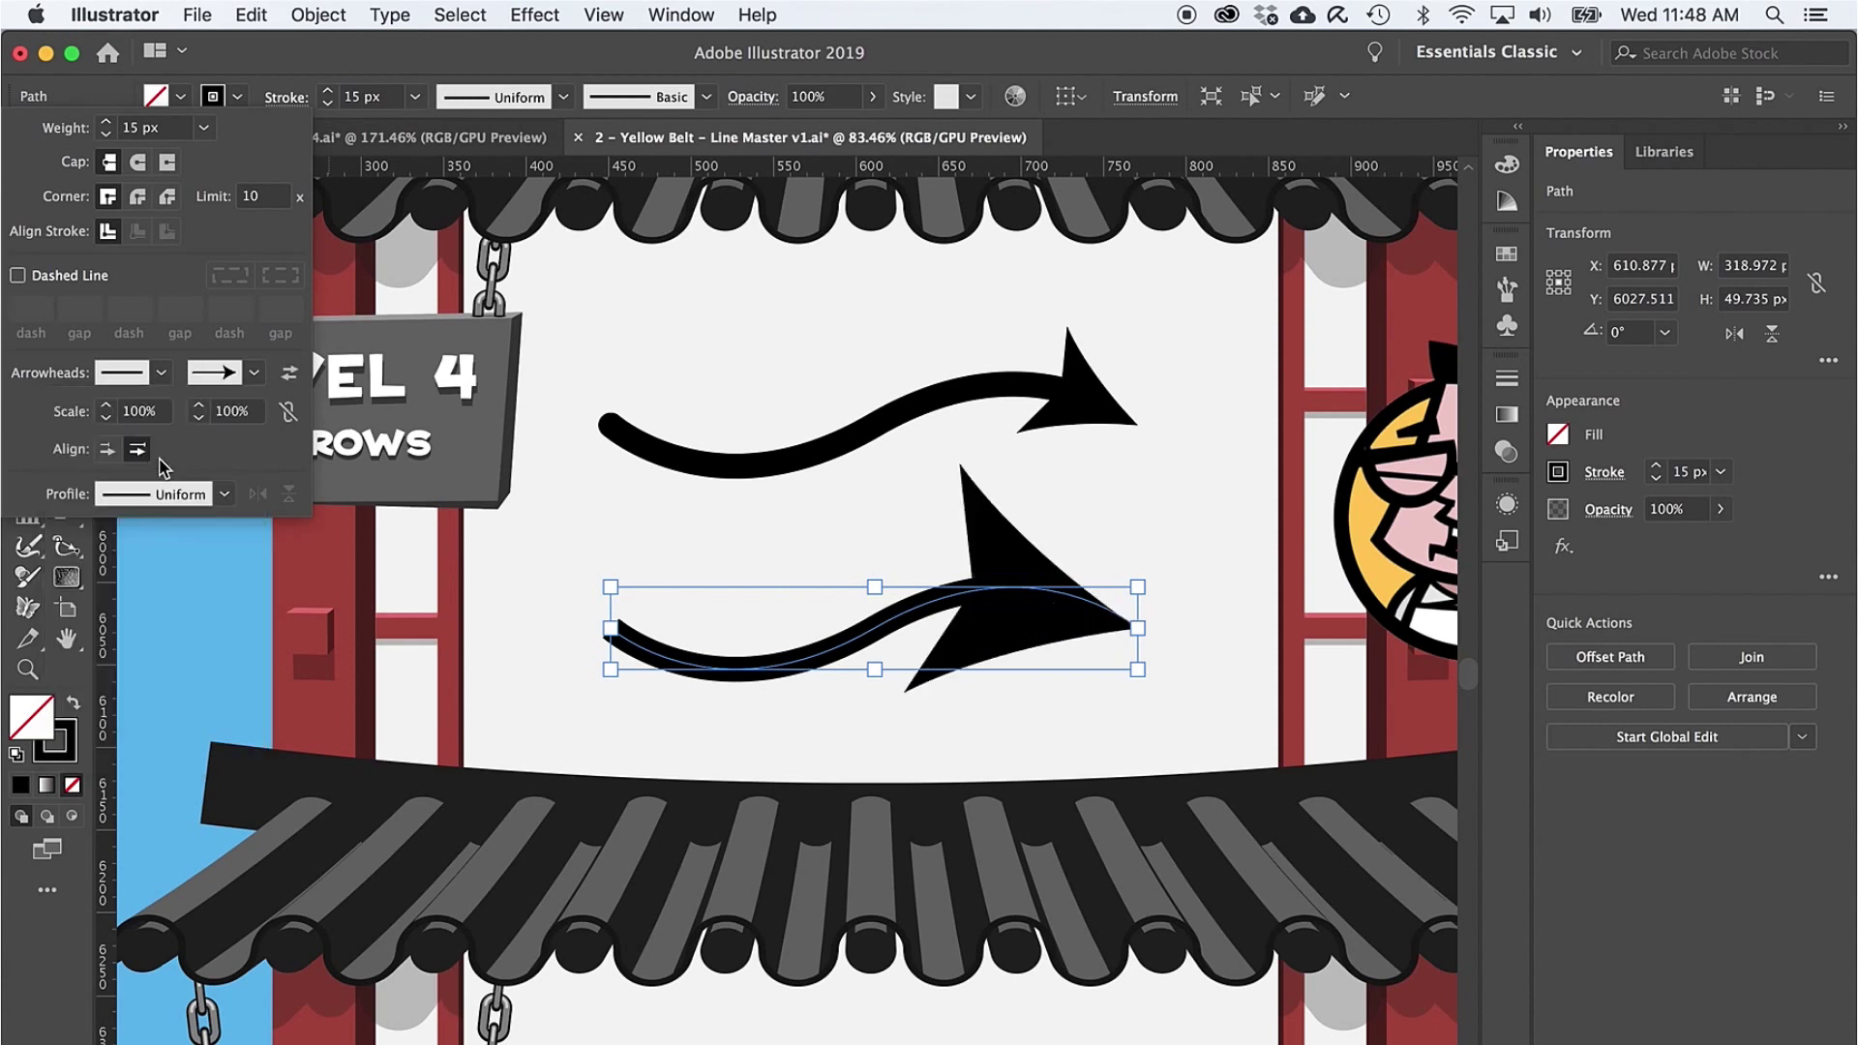
# Step: Scale the end arrowhead down to about 55%
pyautogui.click(197, 420)
pyautogui.click(196, 420)
pyautogui.click(196, 420)
pyautogui.click(197, 420)
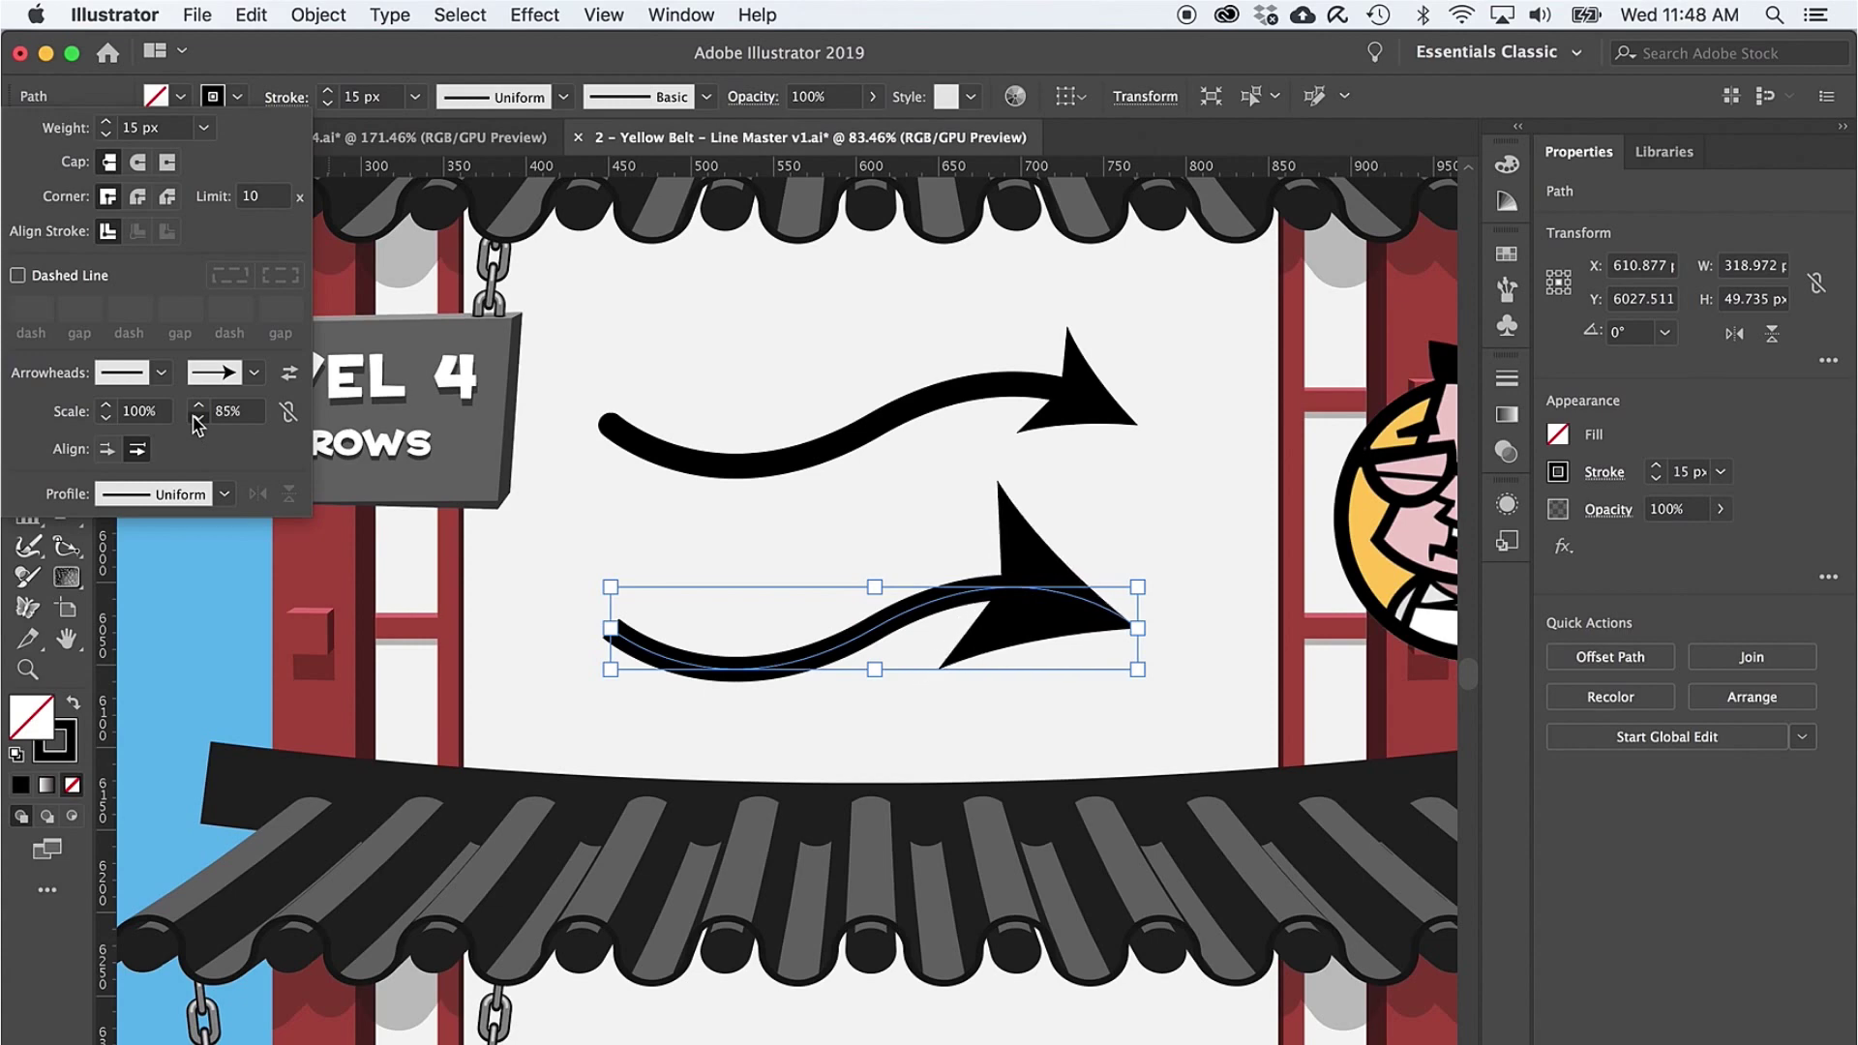
pyautogui.click(196, 420)
pyautogui.click(196, 420)
pyautogui.click(196, 420)
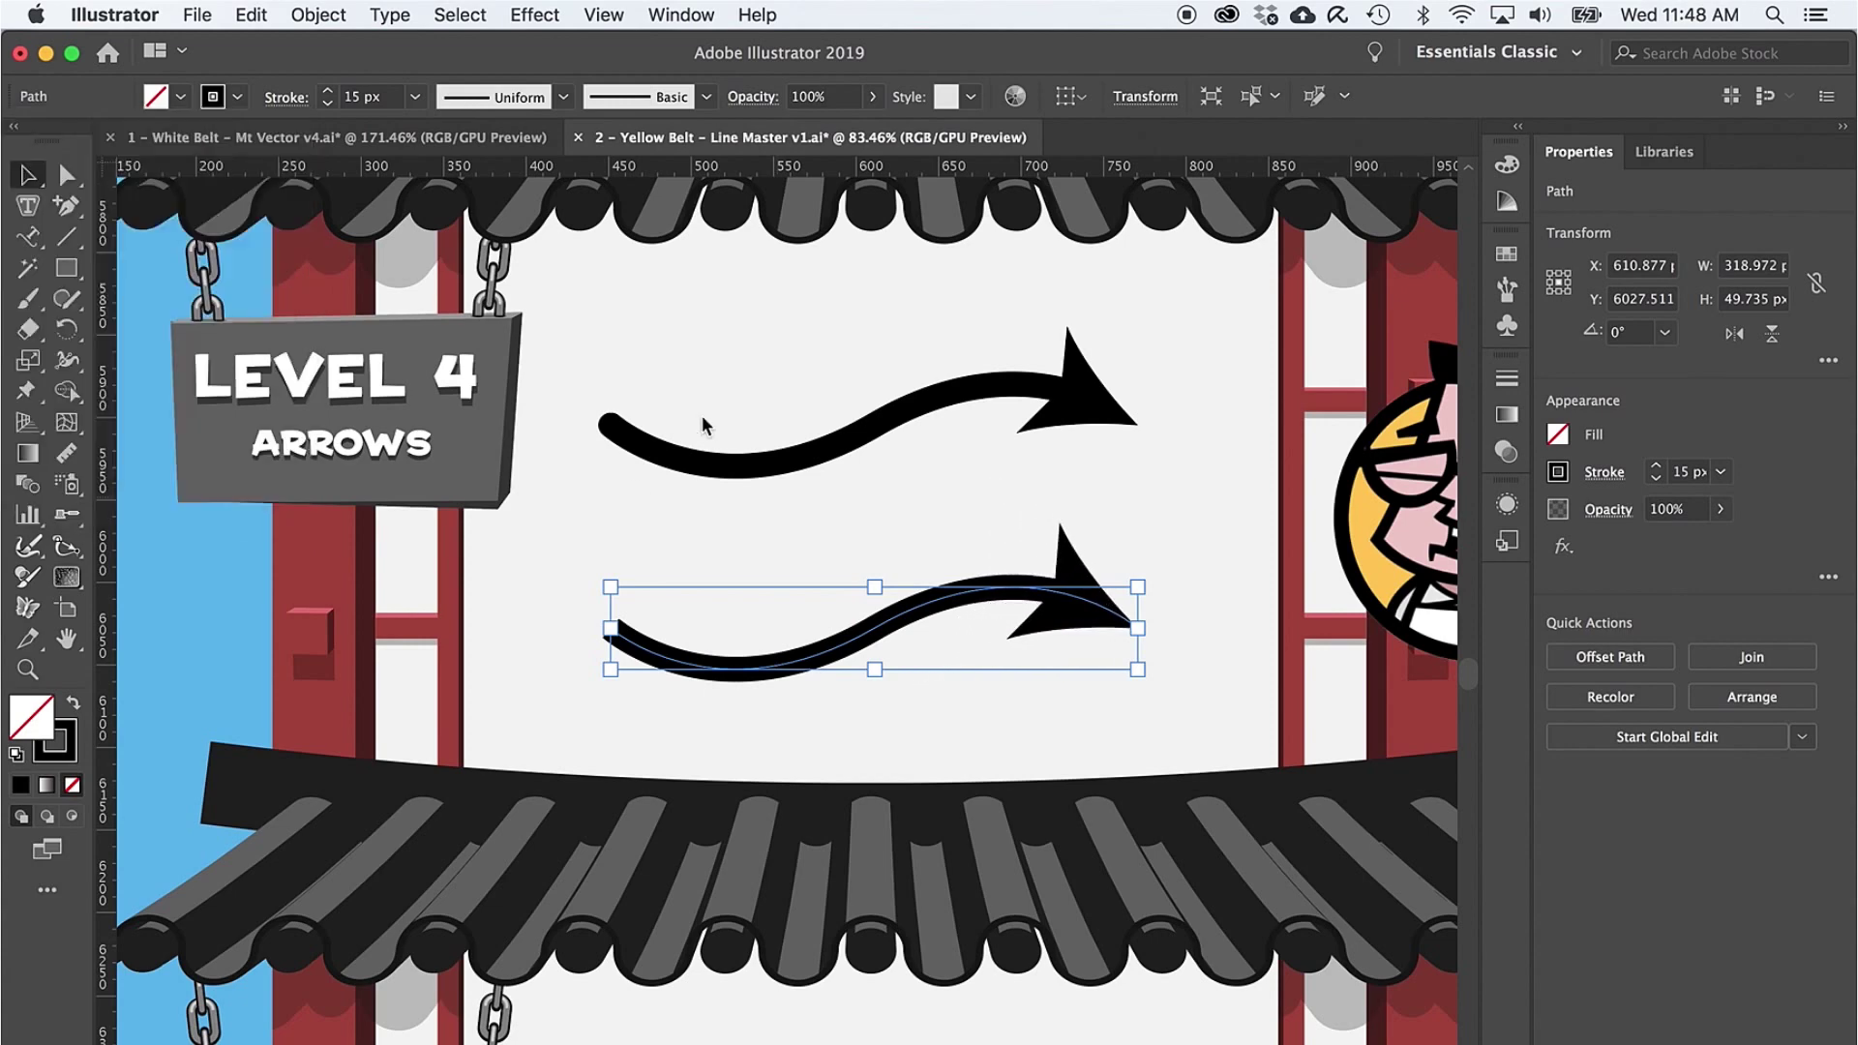
# Step: Select the lower Level 5 wave and apply Width Profile 1
pyautogui.scroll(8, 701, 415)
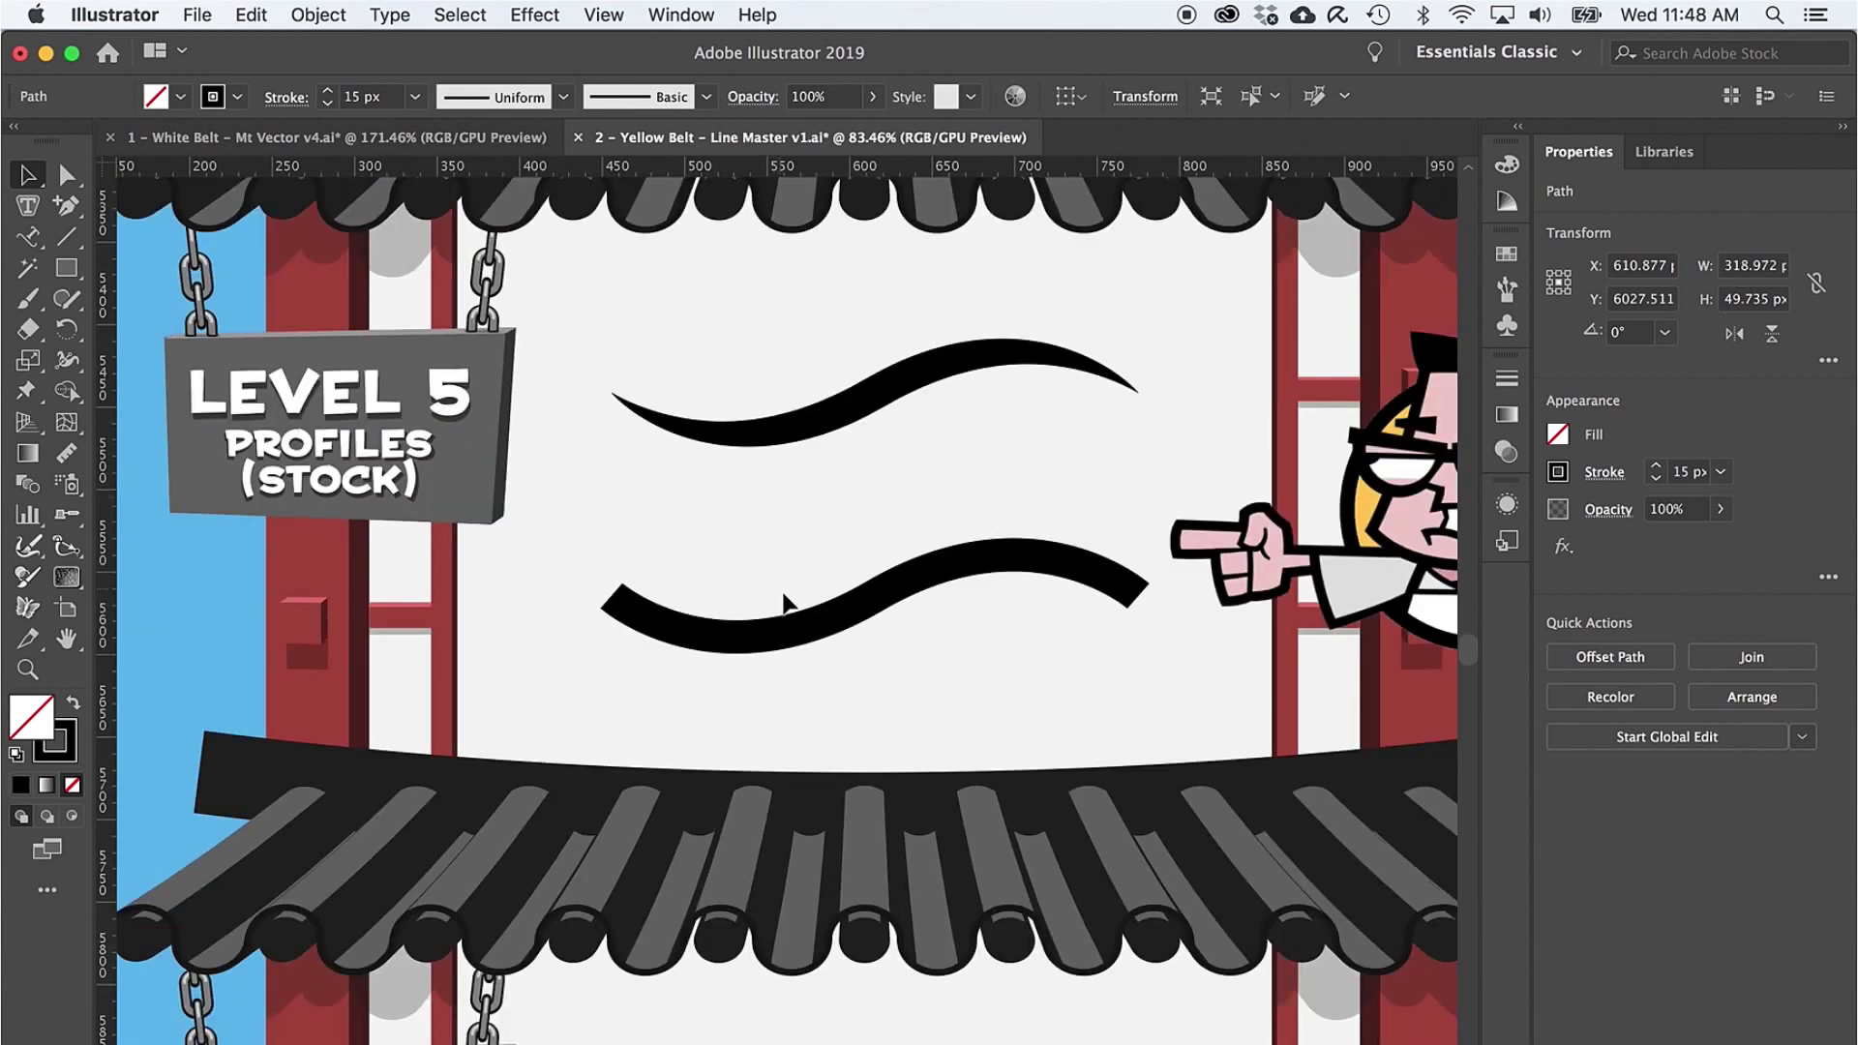
pyautogui.click(809, 645)
pyautogui.click(808, 637)
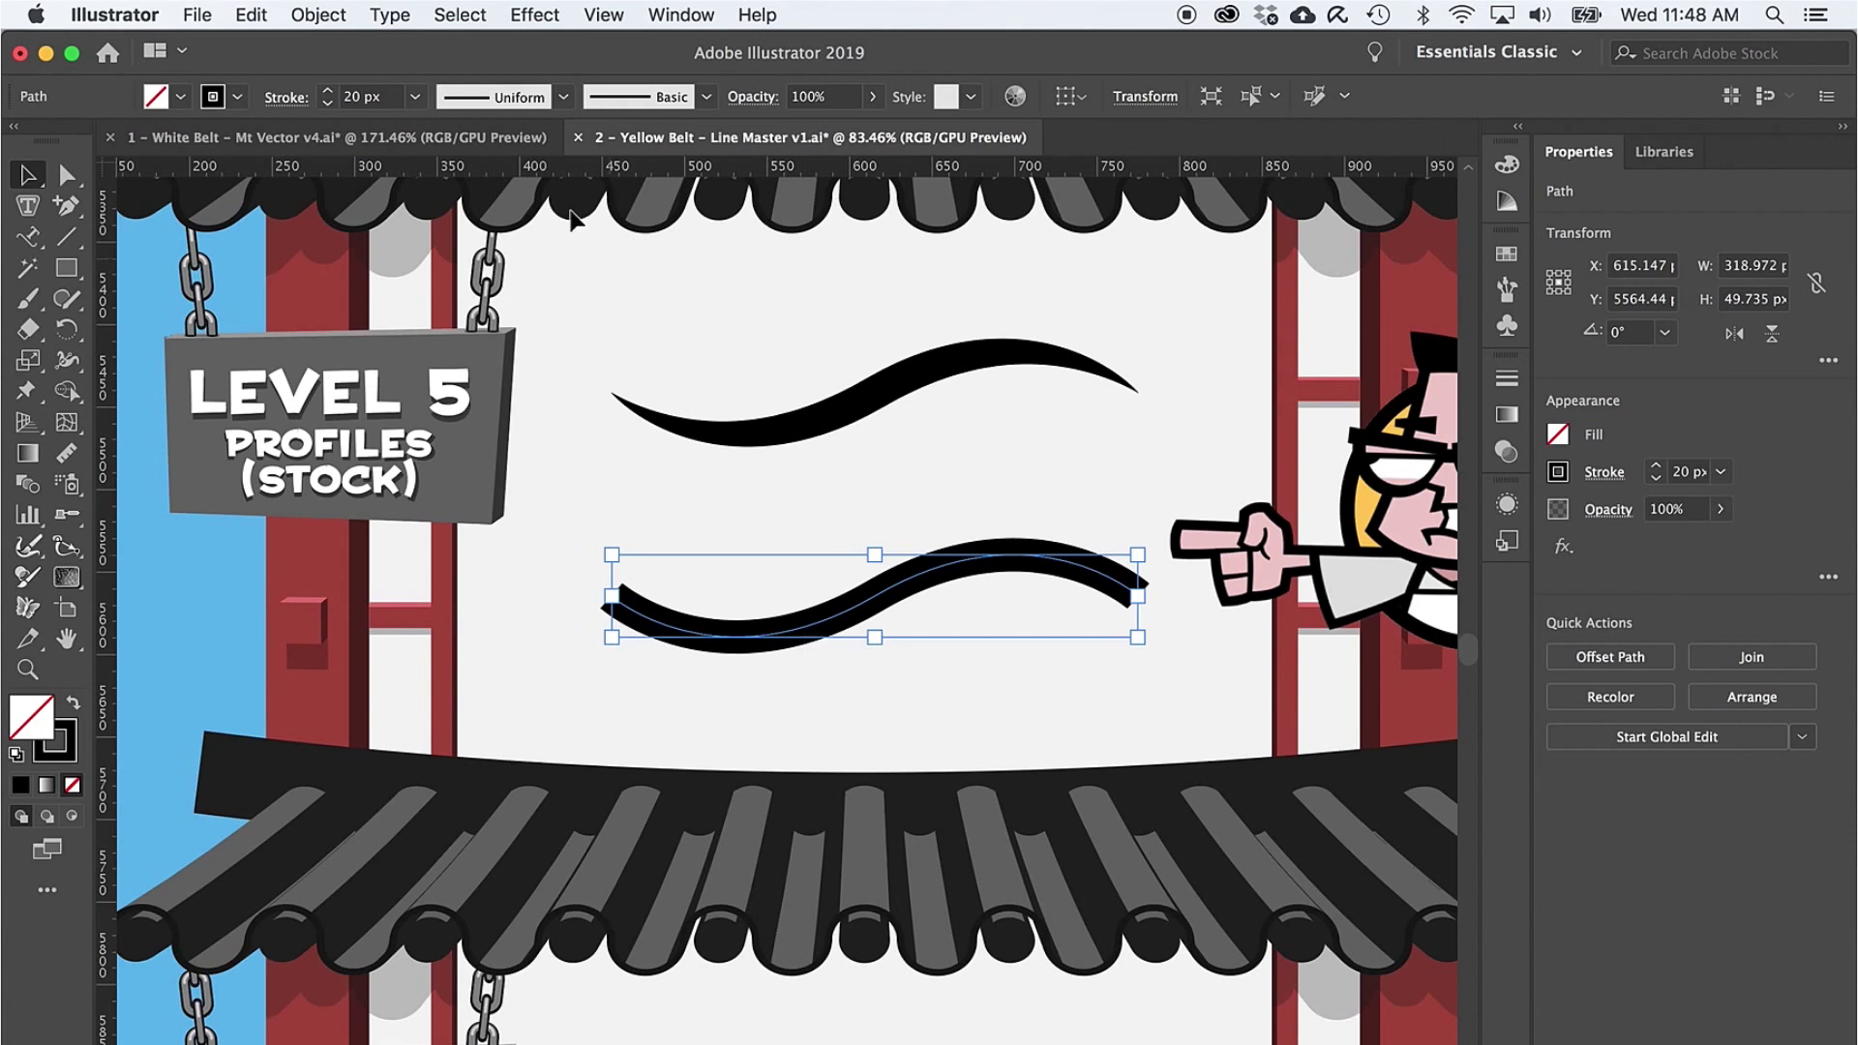
pyautogui.click(563, 96)
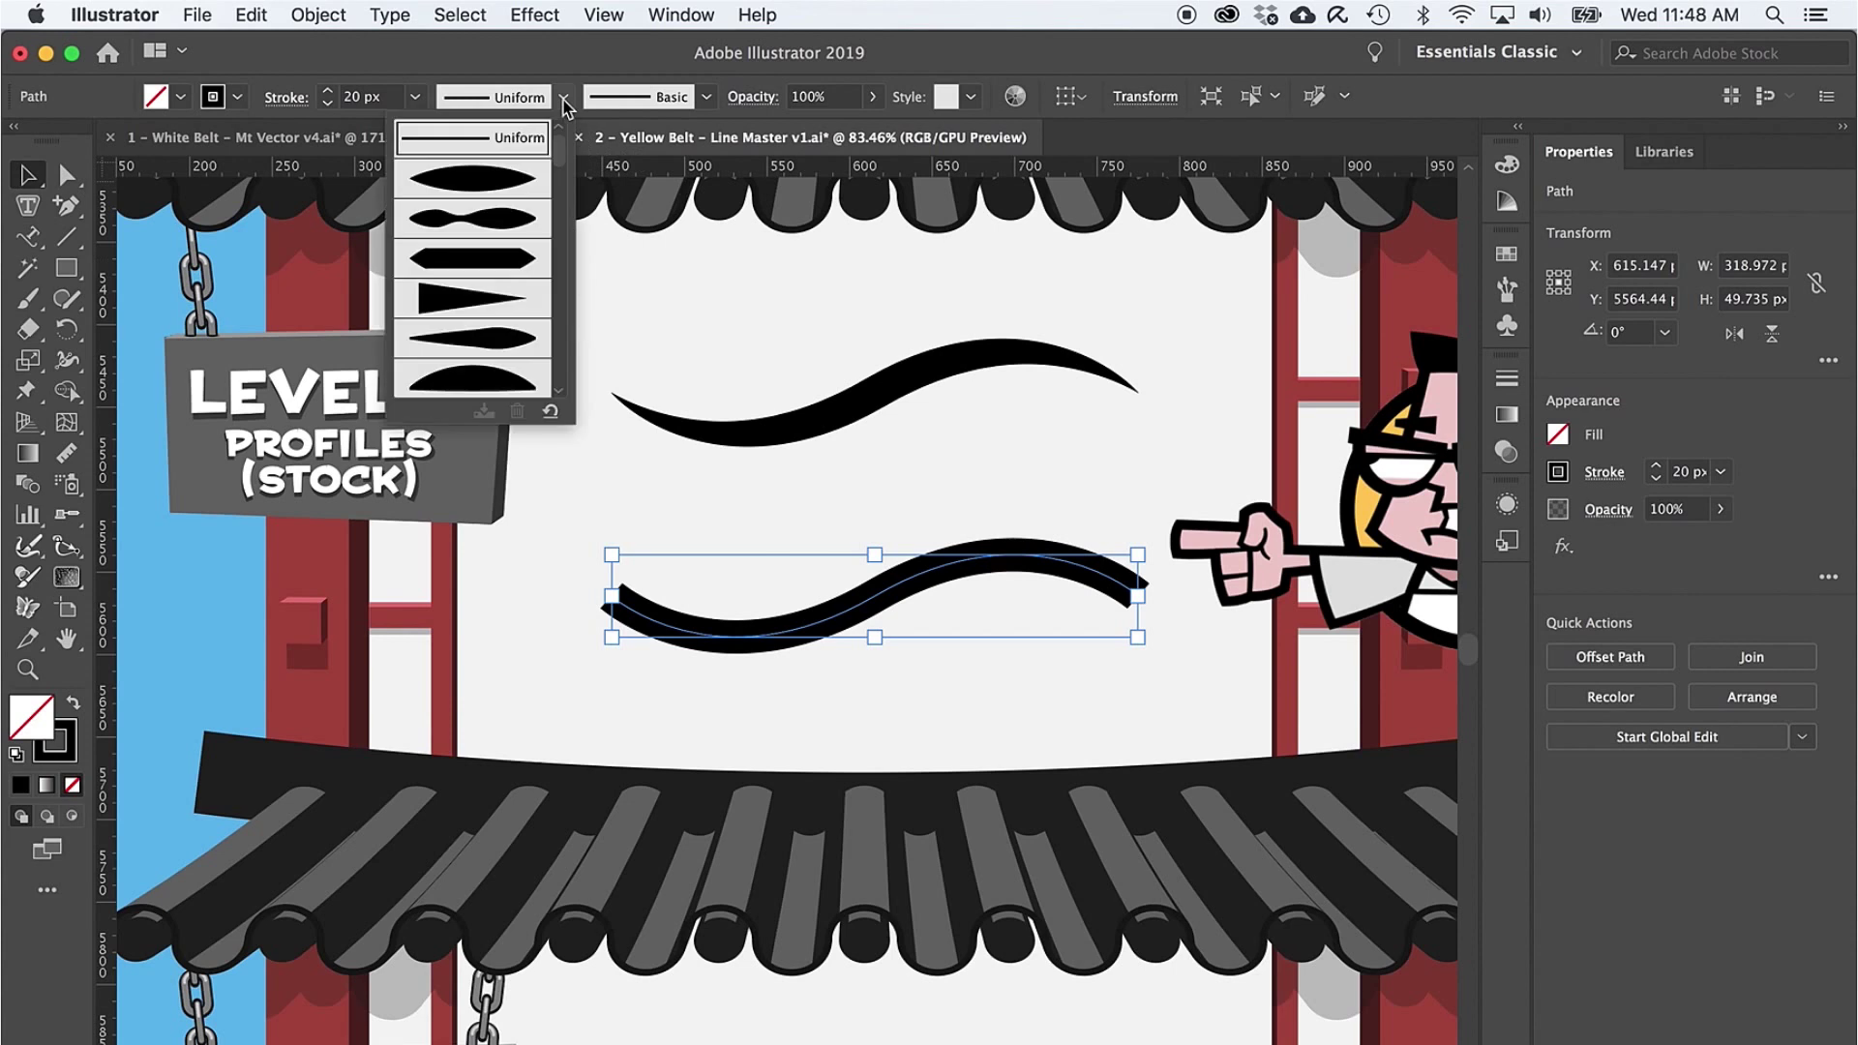
pyautogui.click(481, 184)
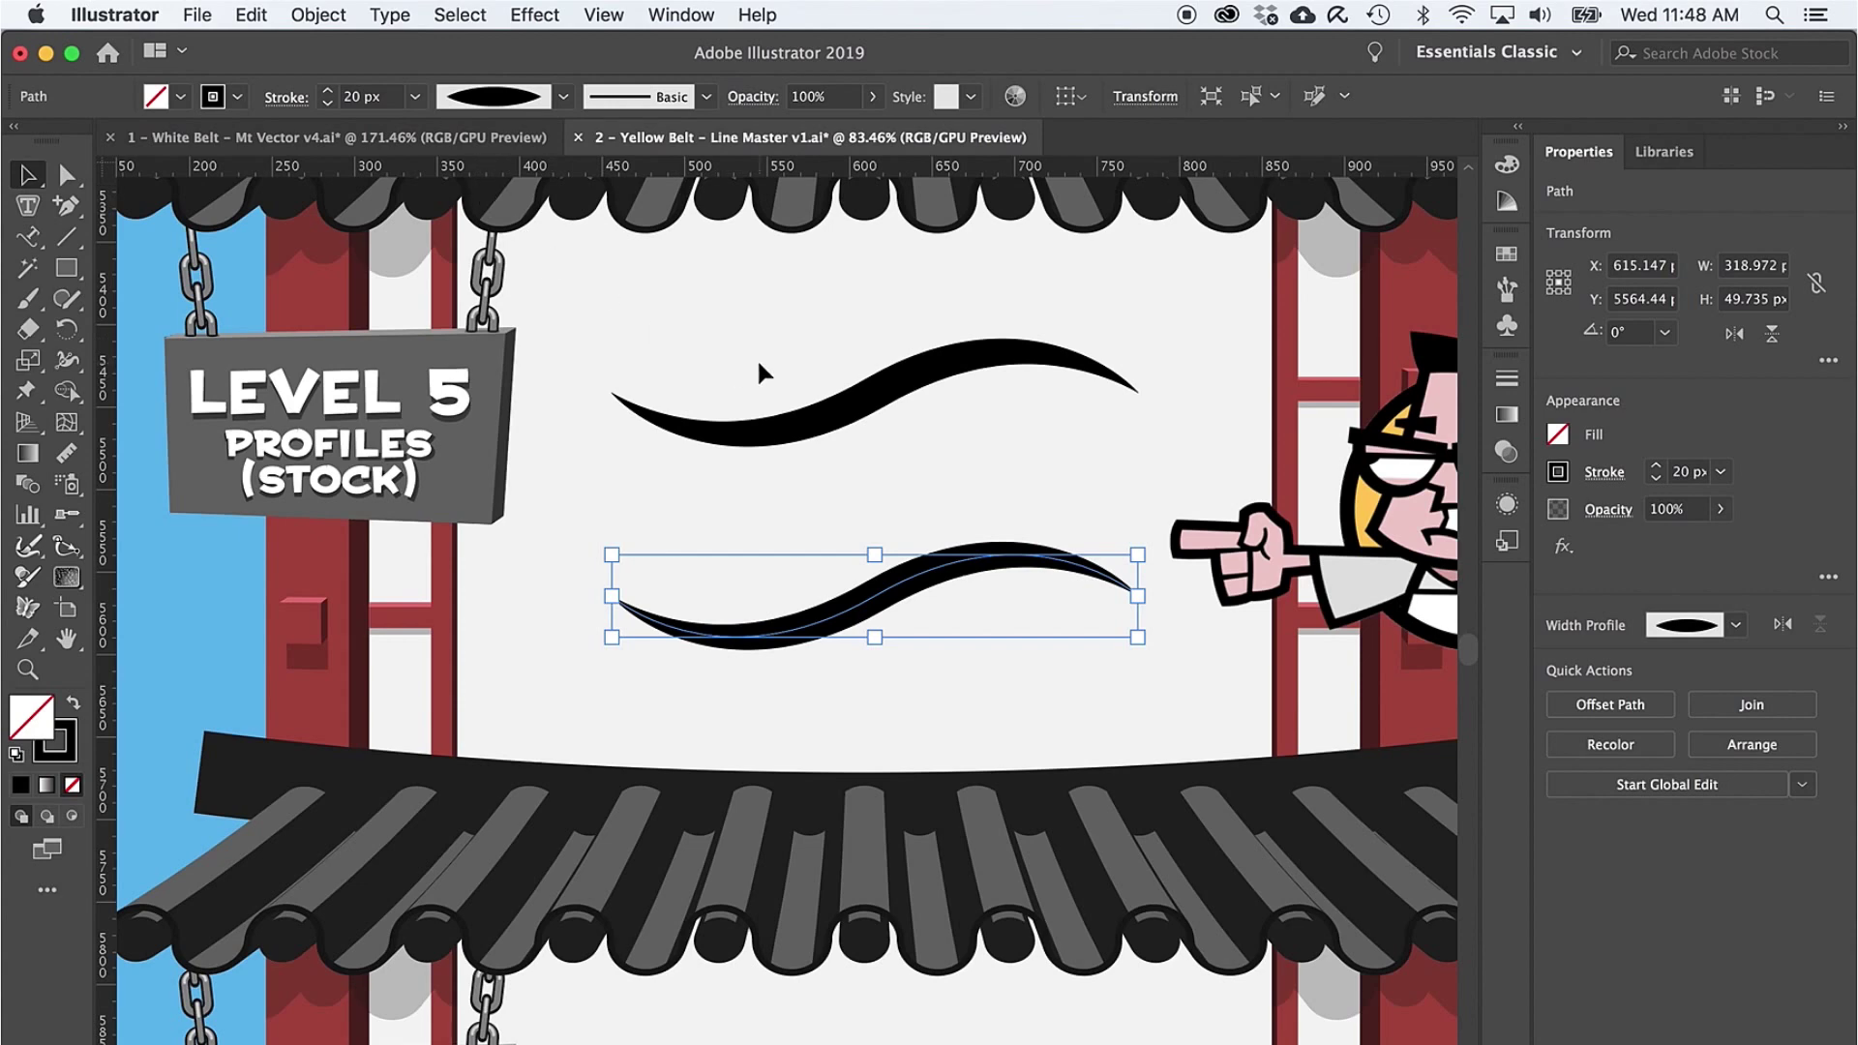
# Step: Use the Width tool to widen the Level 6 lower wave's middle and taper its ends
pyautogui.scroll(3, 757, 373)
pyautogui.scroll(5, 758, 360)
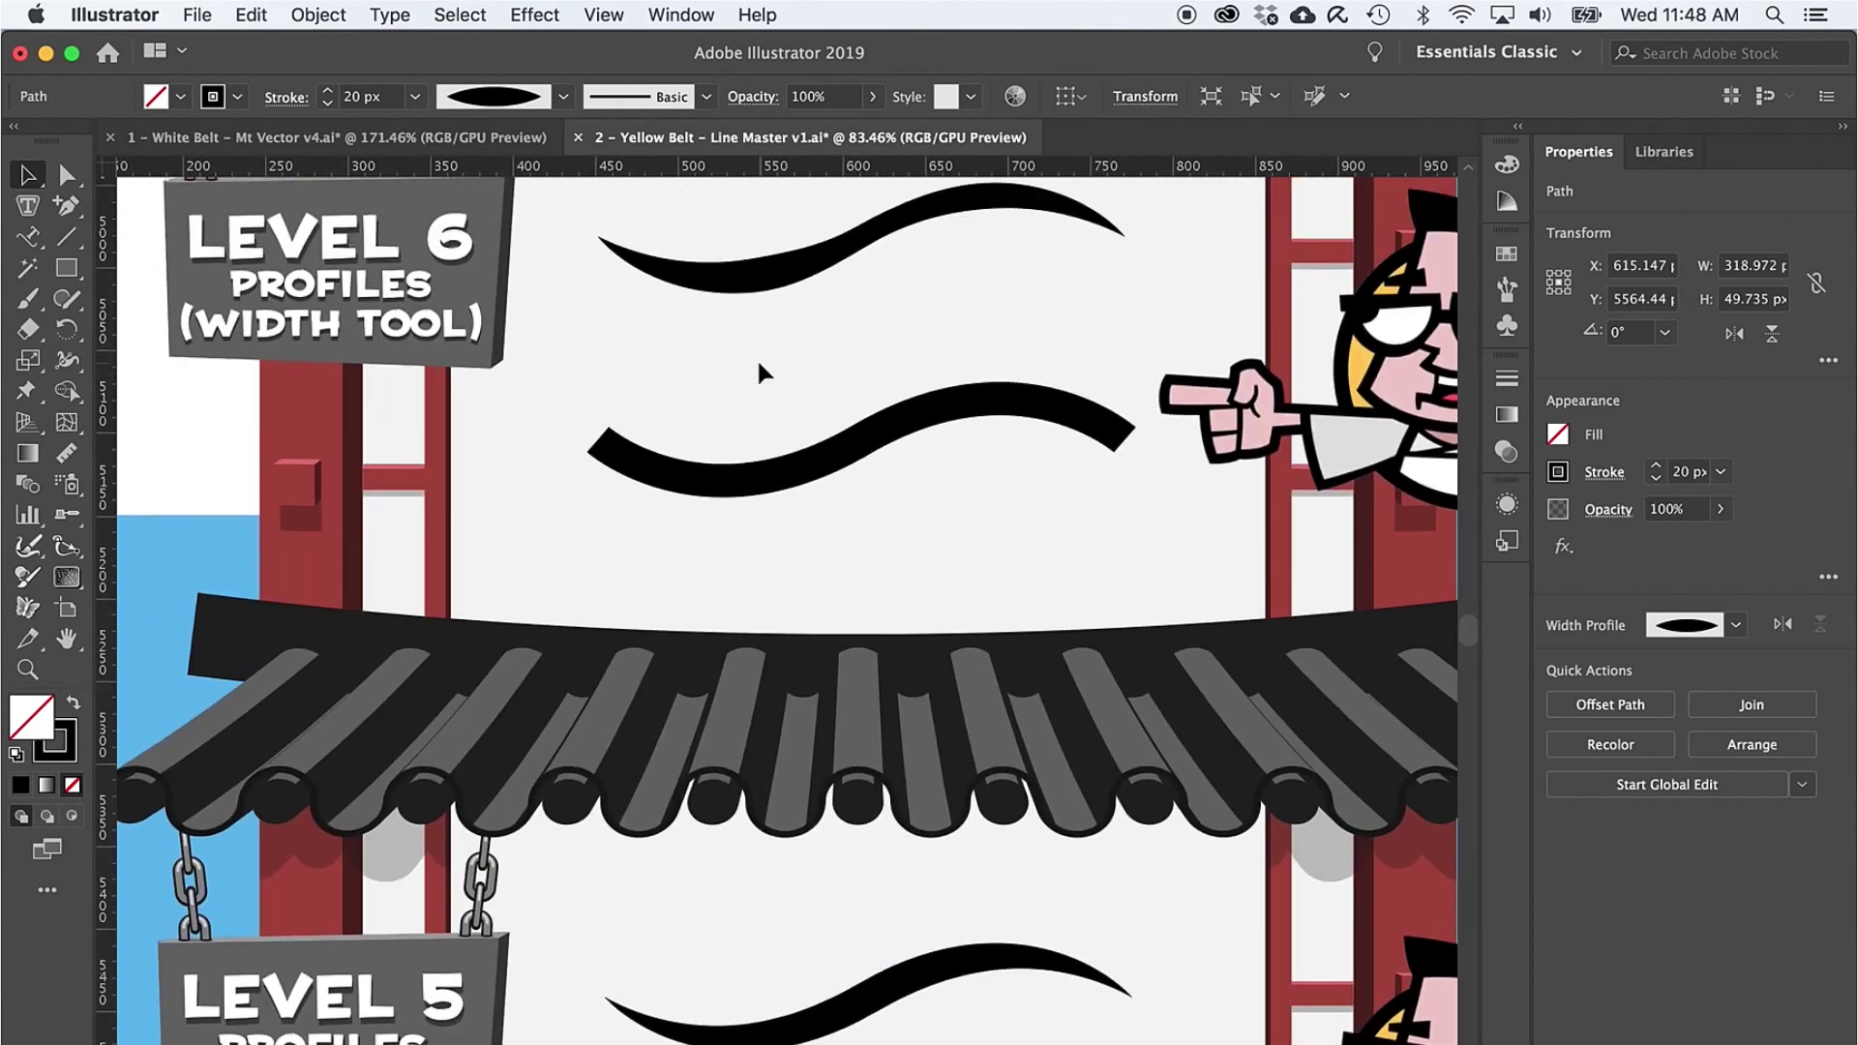
pyautogui.scroll(2, 758, 360)
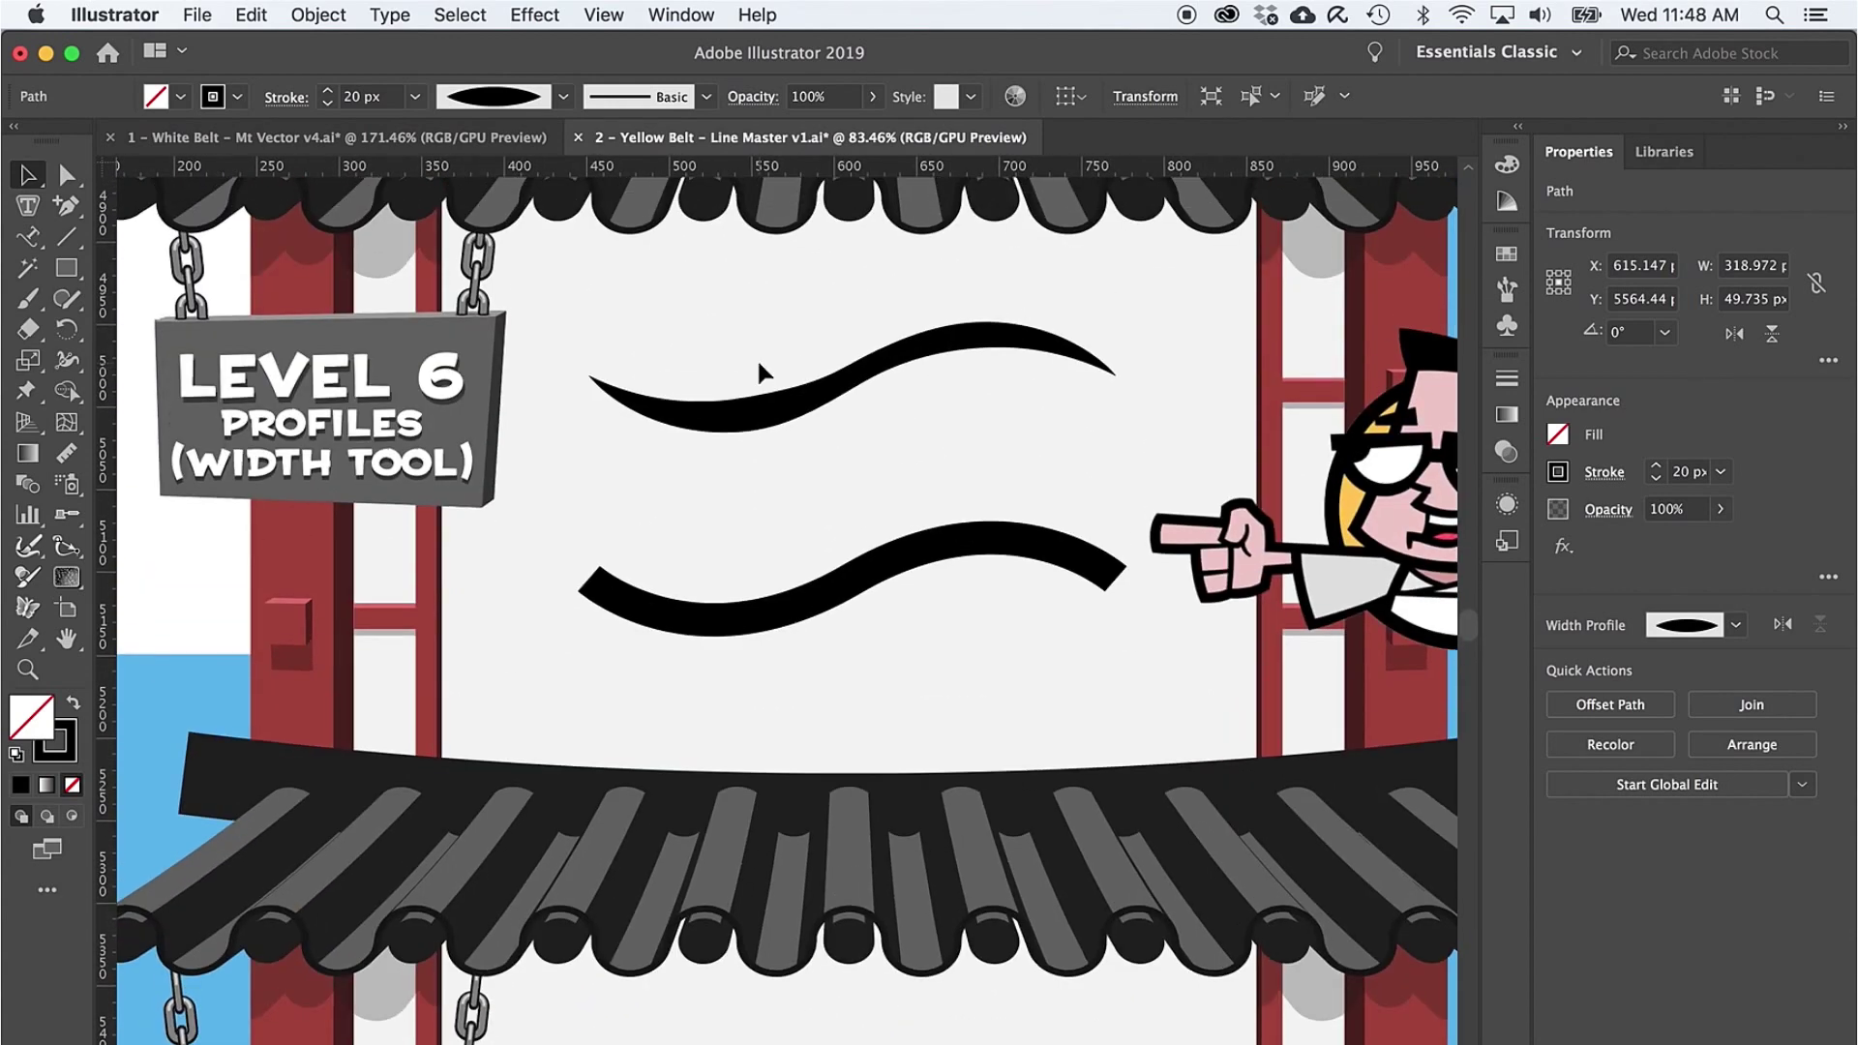
pyautogui.click(841, 590)
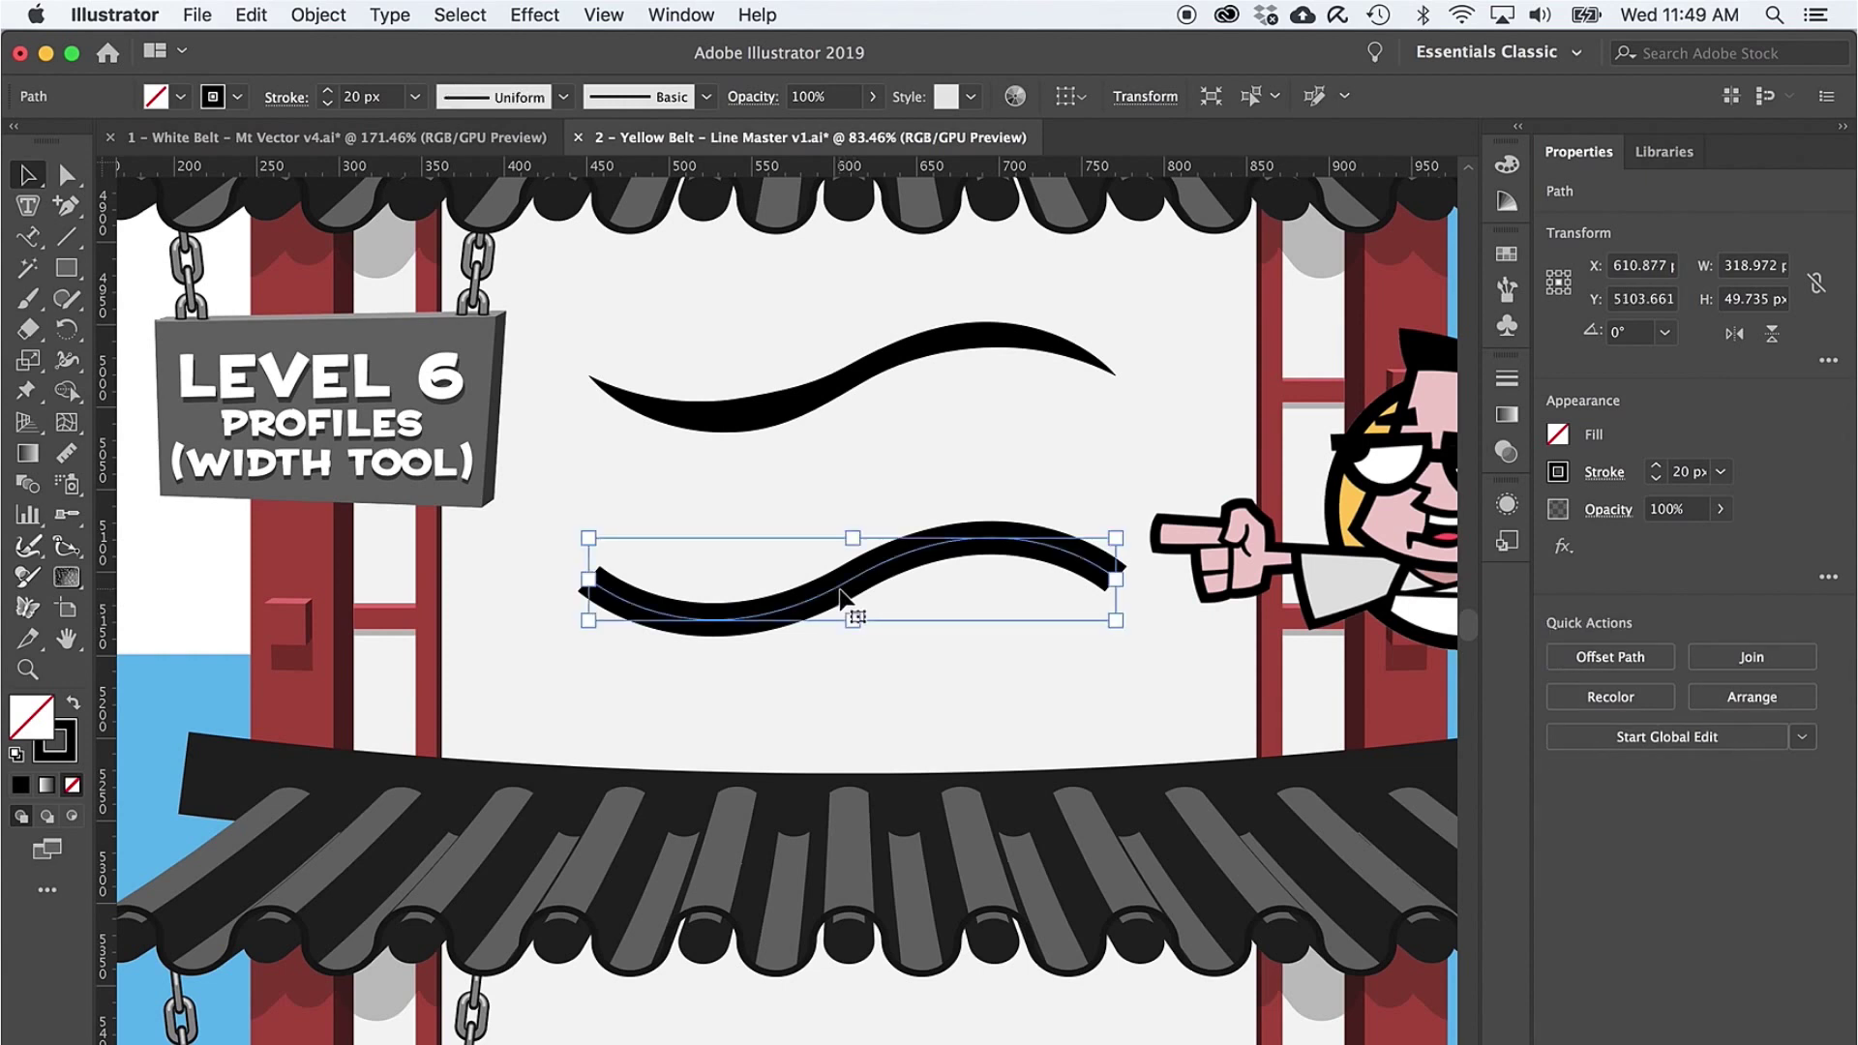
pyautogui.click(67, 360)
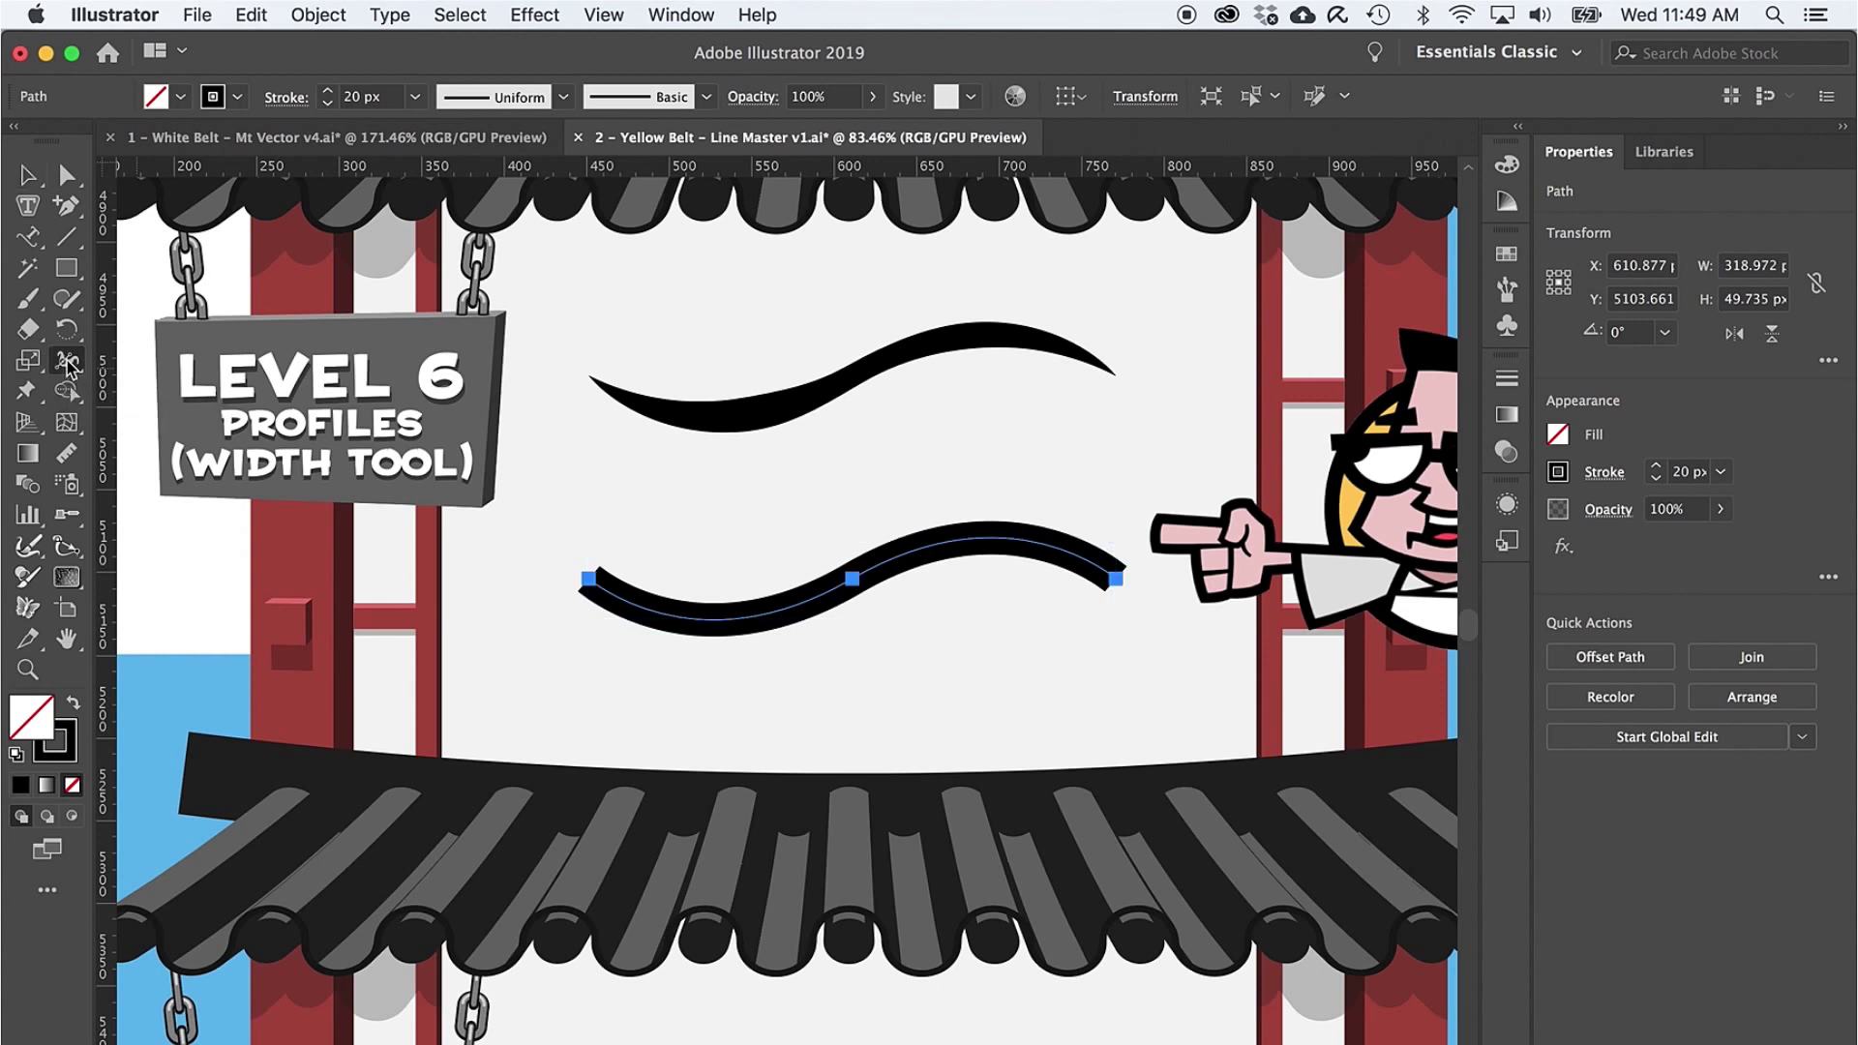
pyautogui.moveTo(703, 618)
pyautogui.mouseDown()
pyautogui.moveTo(722, 681)
pyautogui.moveTo(718, 651)
pyautogui.mouseUp()
pyautogui.moveTo(586, 592)
pyautogui.mouseDown()
pyautogui.moveTo(581, 614)
pyautogui.moveTo(600, 595)
pyautogui.mouseUp()
pyautogui.moveTo(913, 578); pyautogui.dragTo(906, 569)
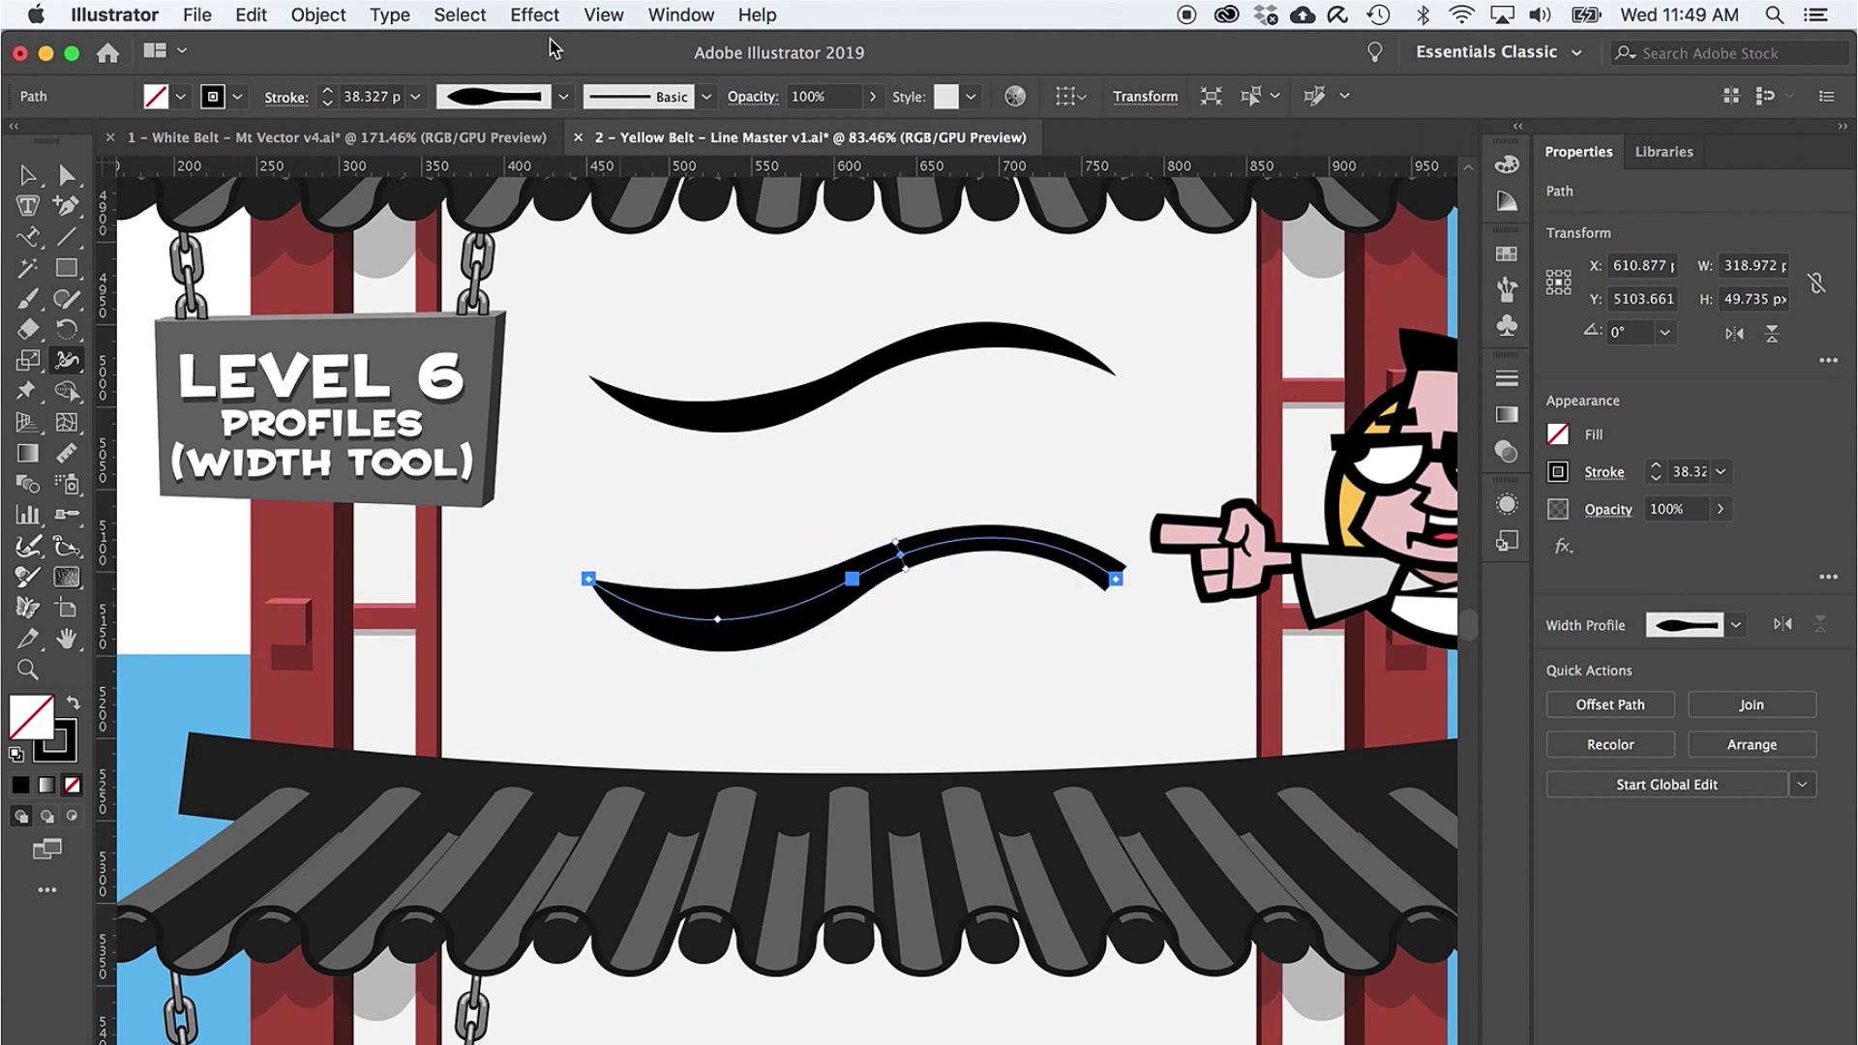
pyautogui.click(563, 96)
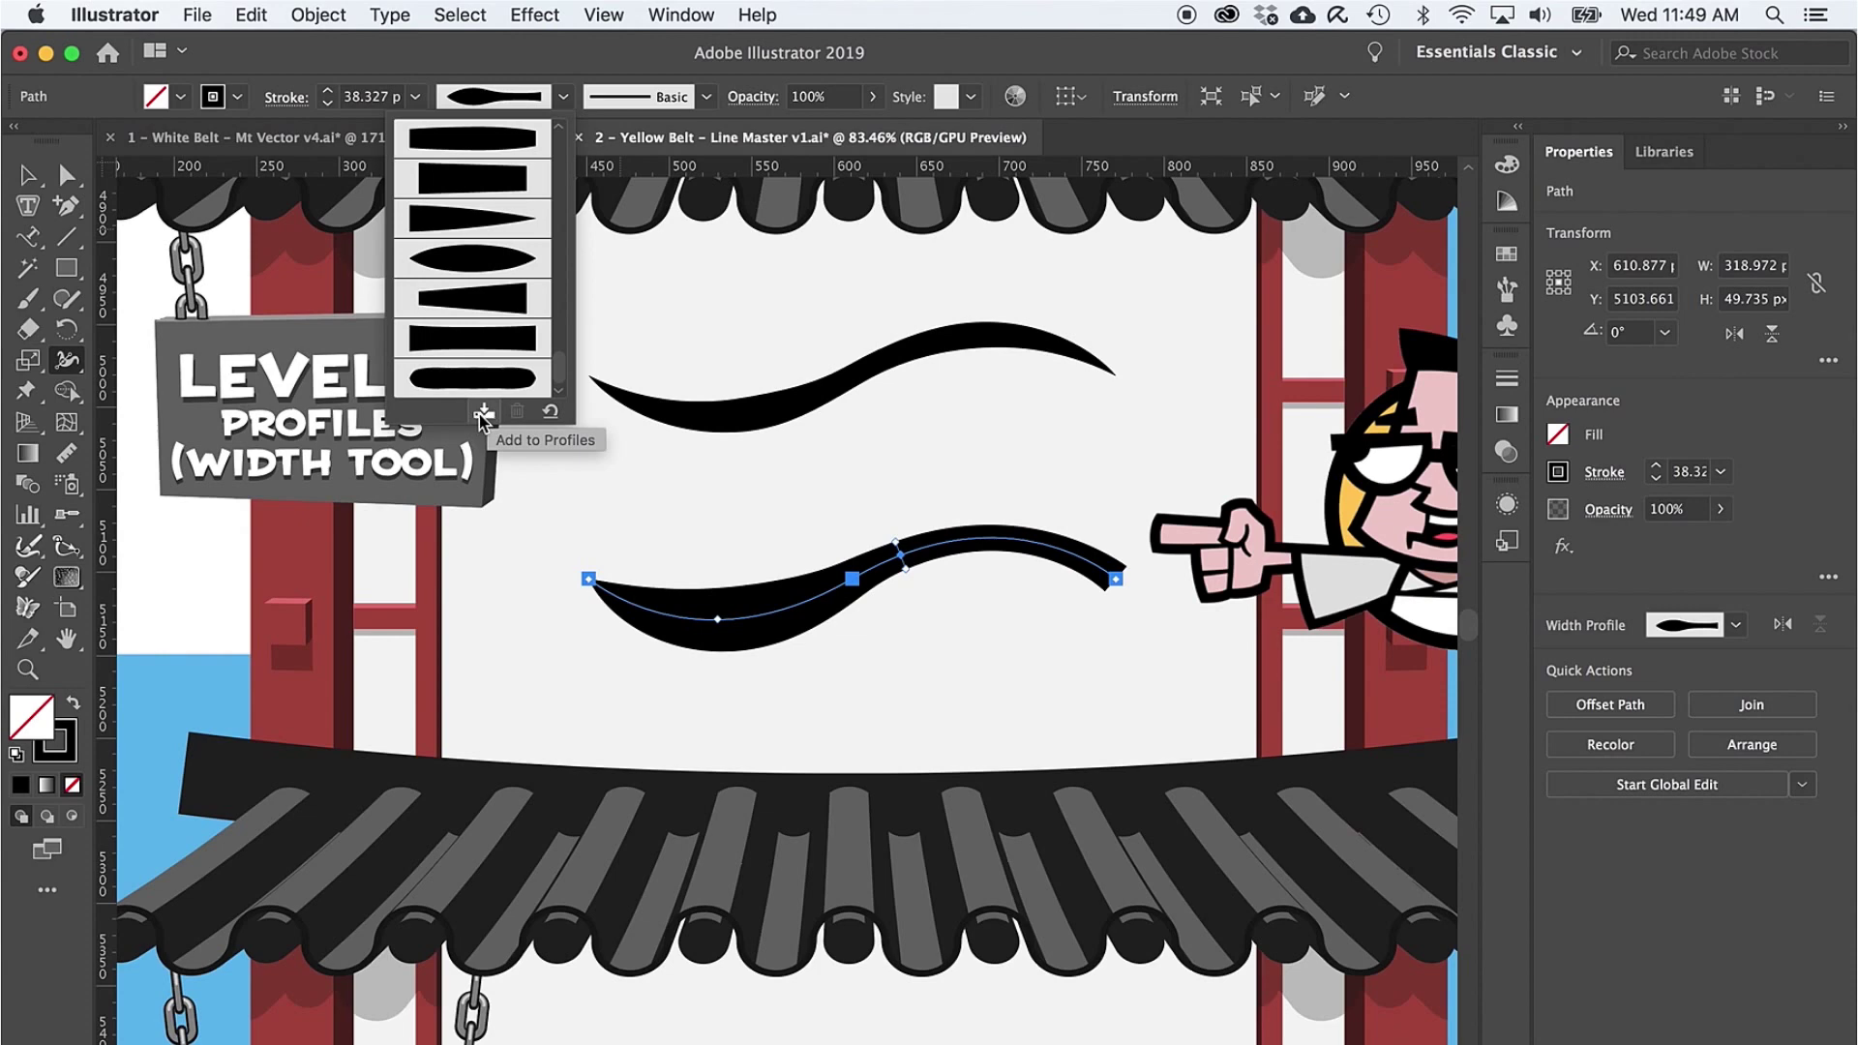
pyautogui.click(751, 288)
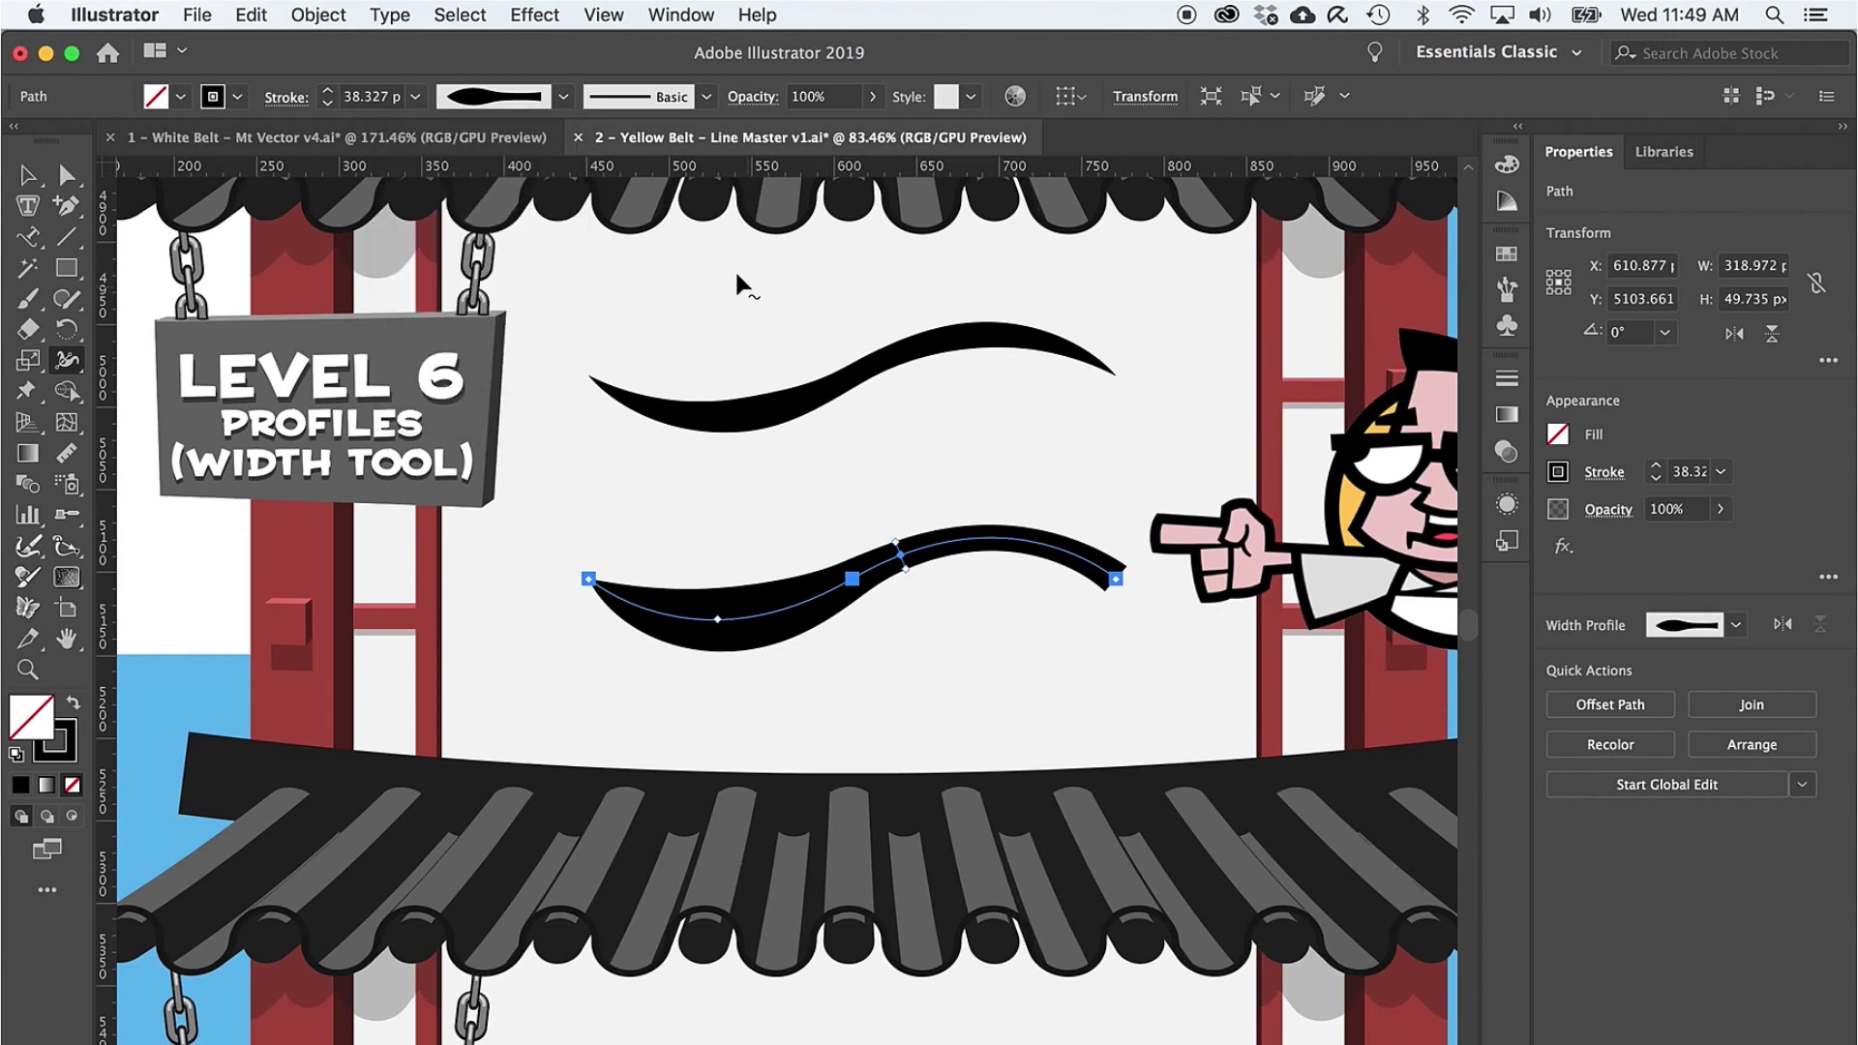
# Step: Select the lower Level 7 wave and apply the Fountain Pen art brush
pyautogui.scroll(10, 712, 271)
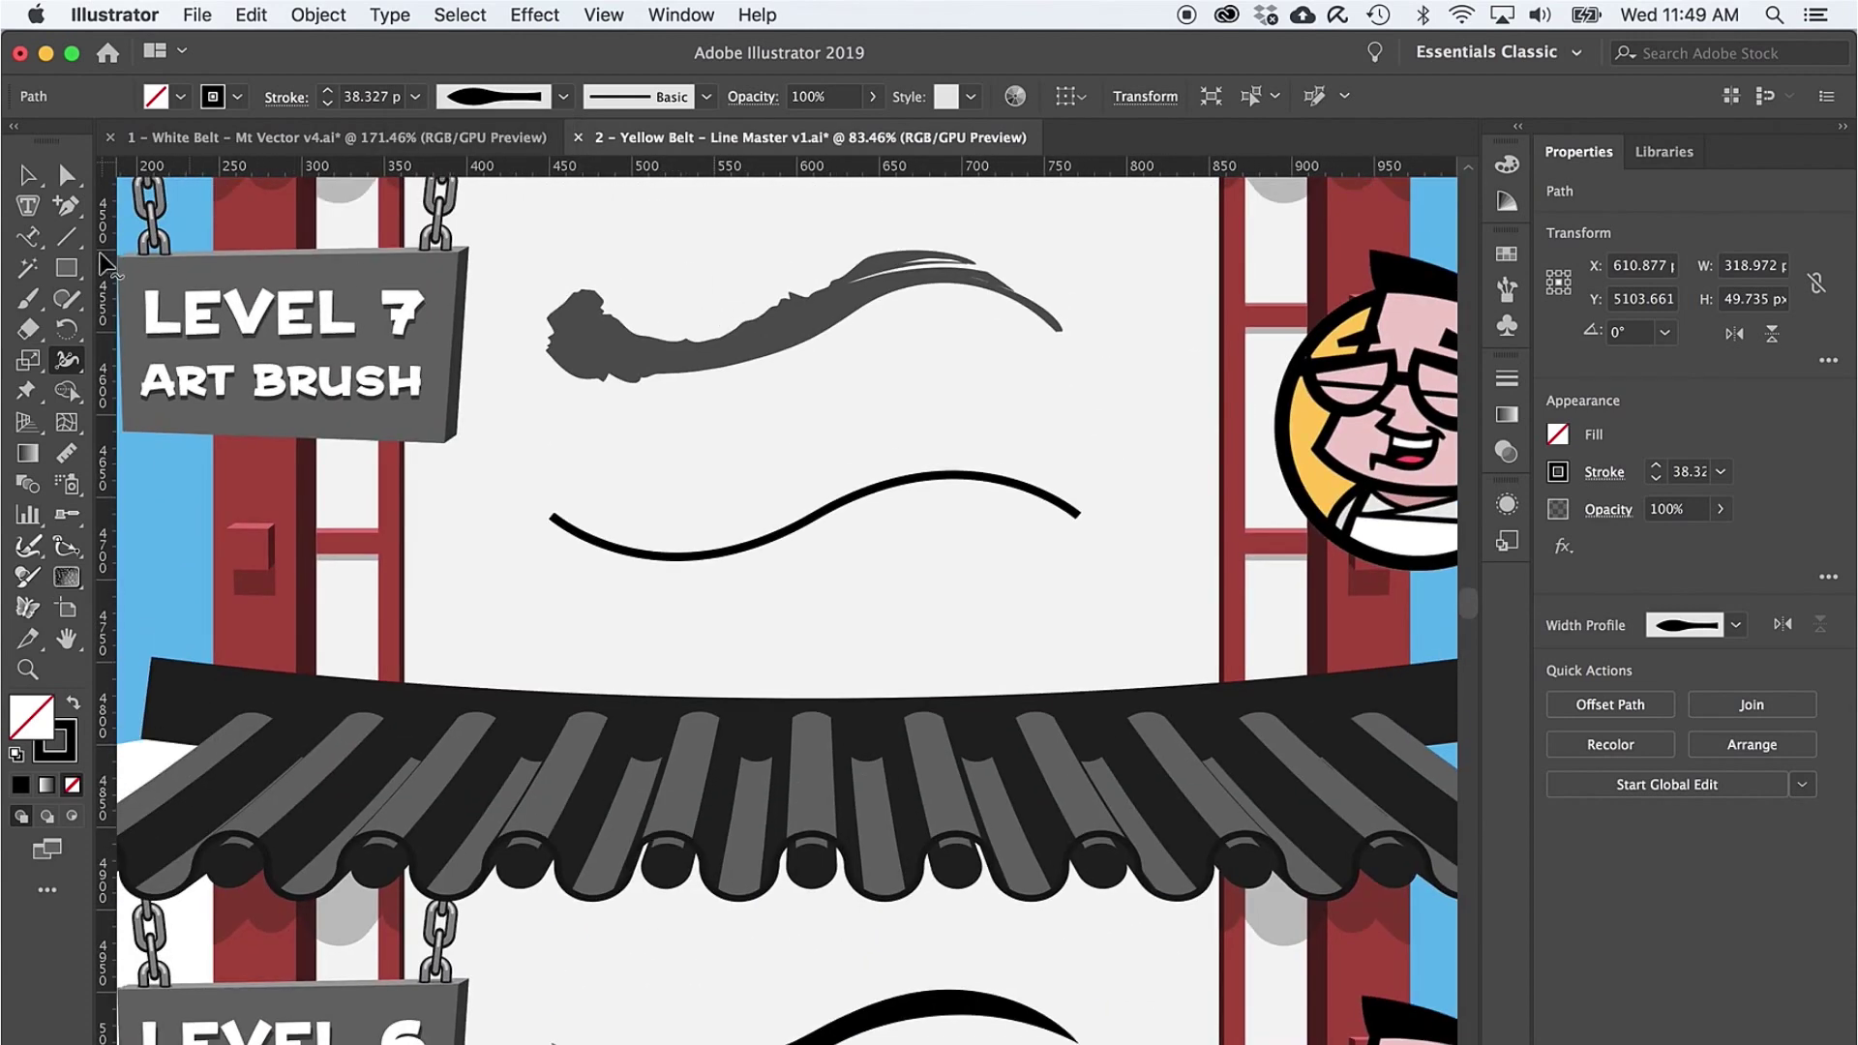
pyautogui.click(29, 180)
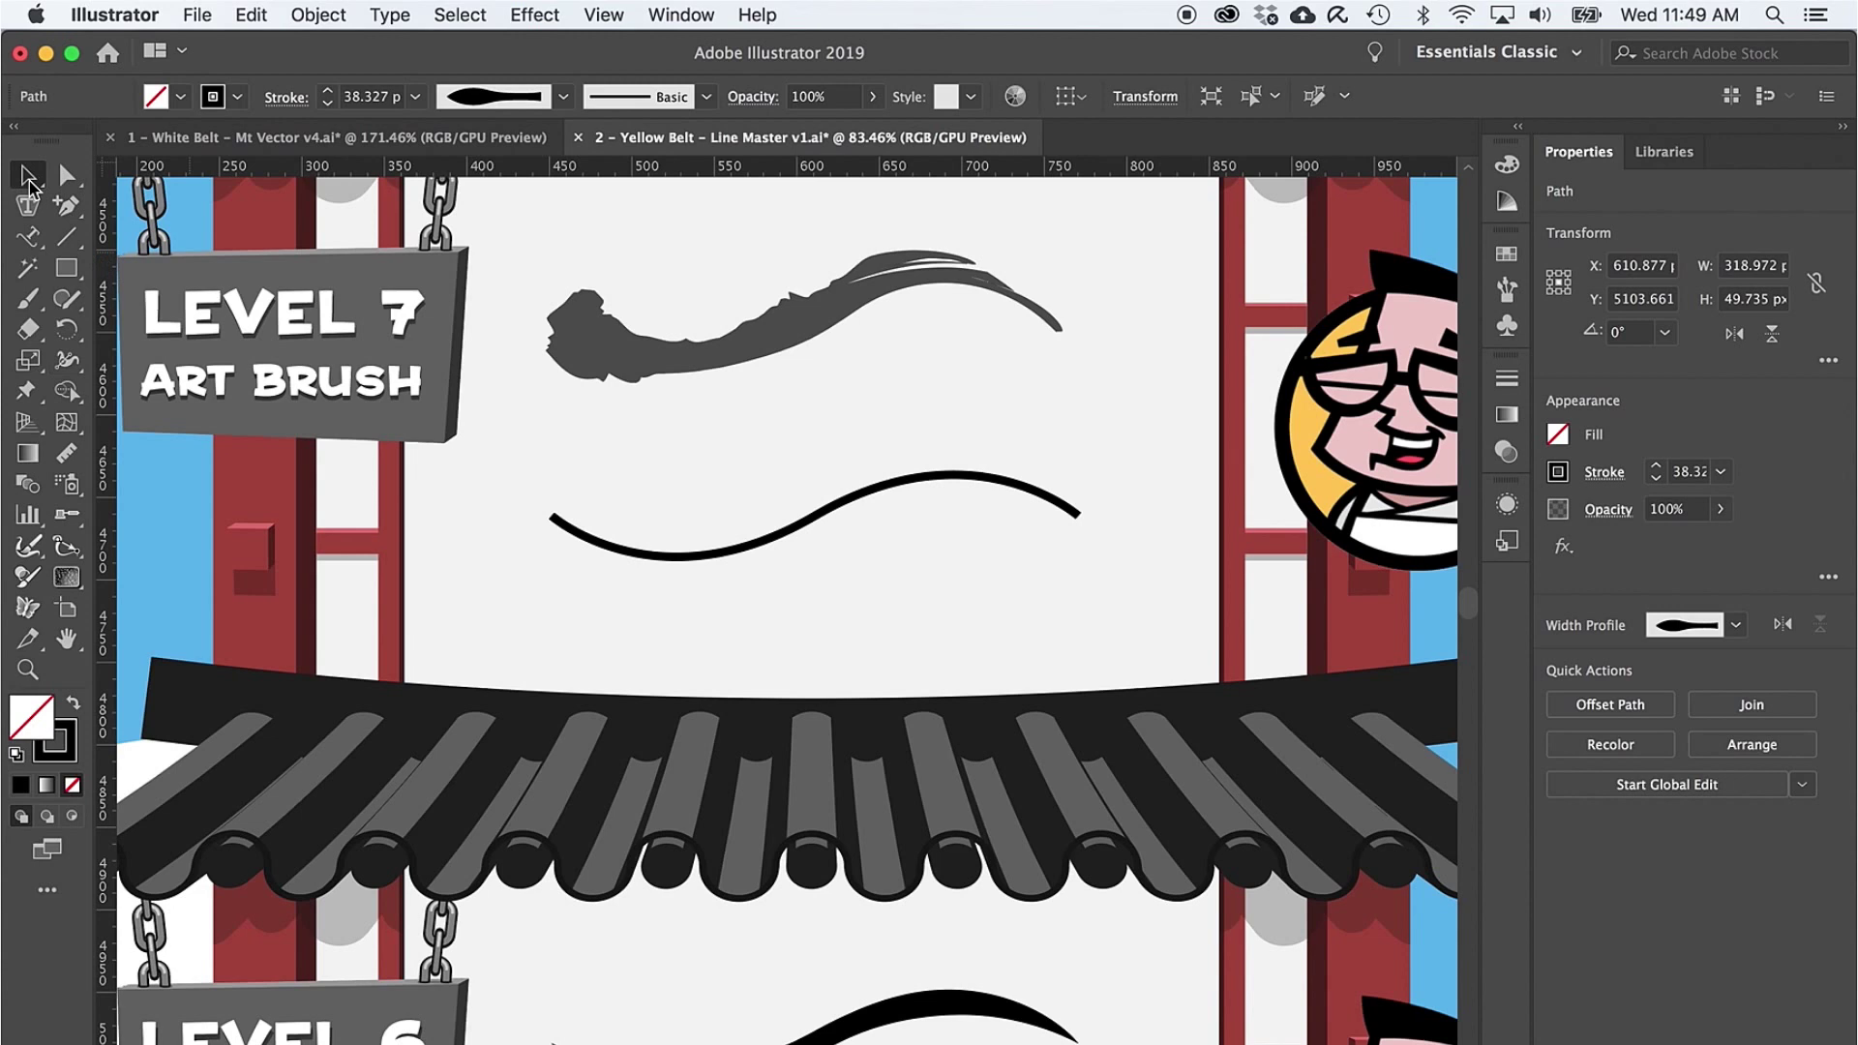
pyautogui.click(715, 559)
pyautogui.scroll(2, 752, 320)
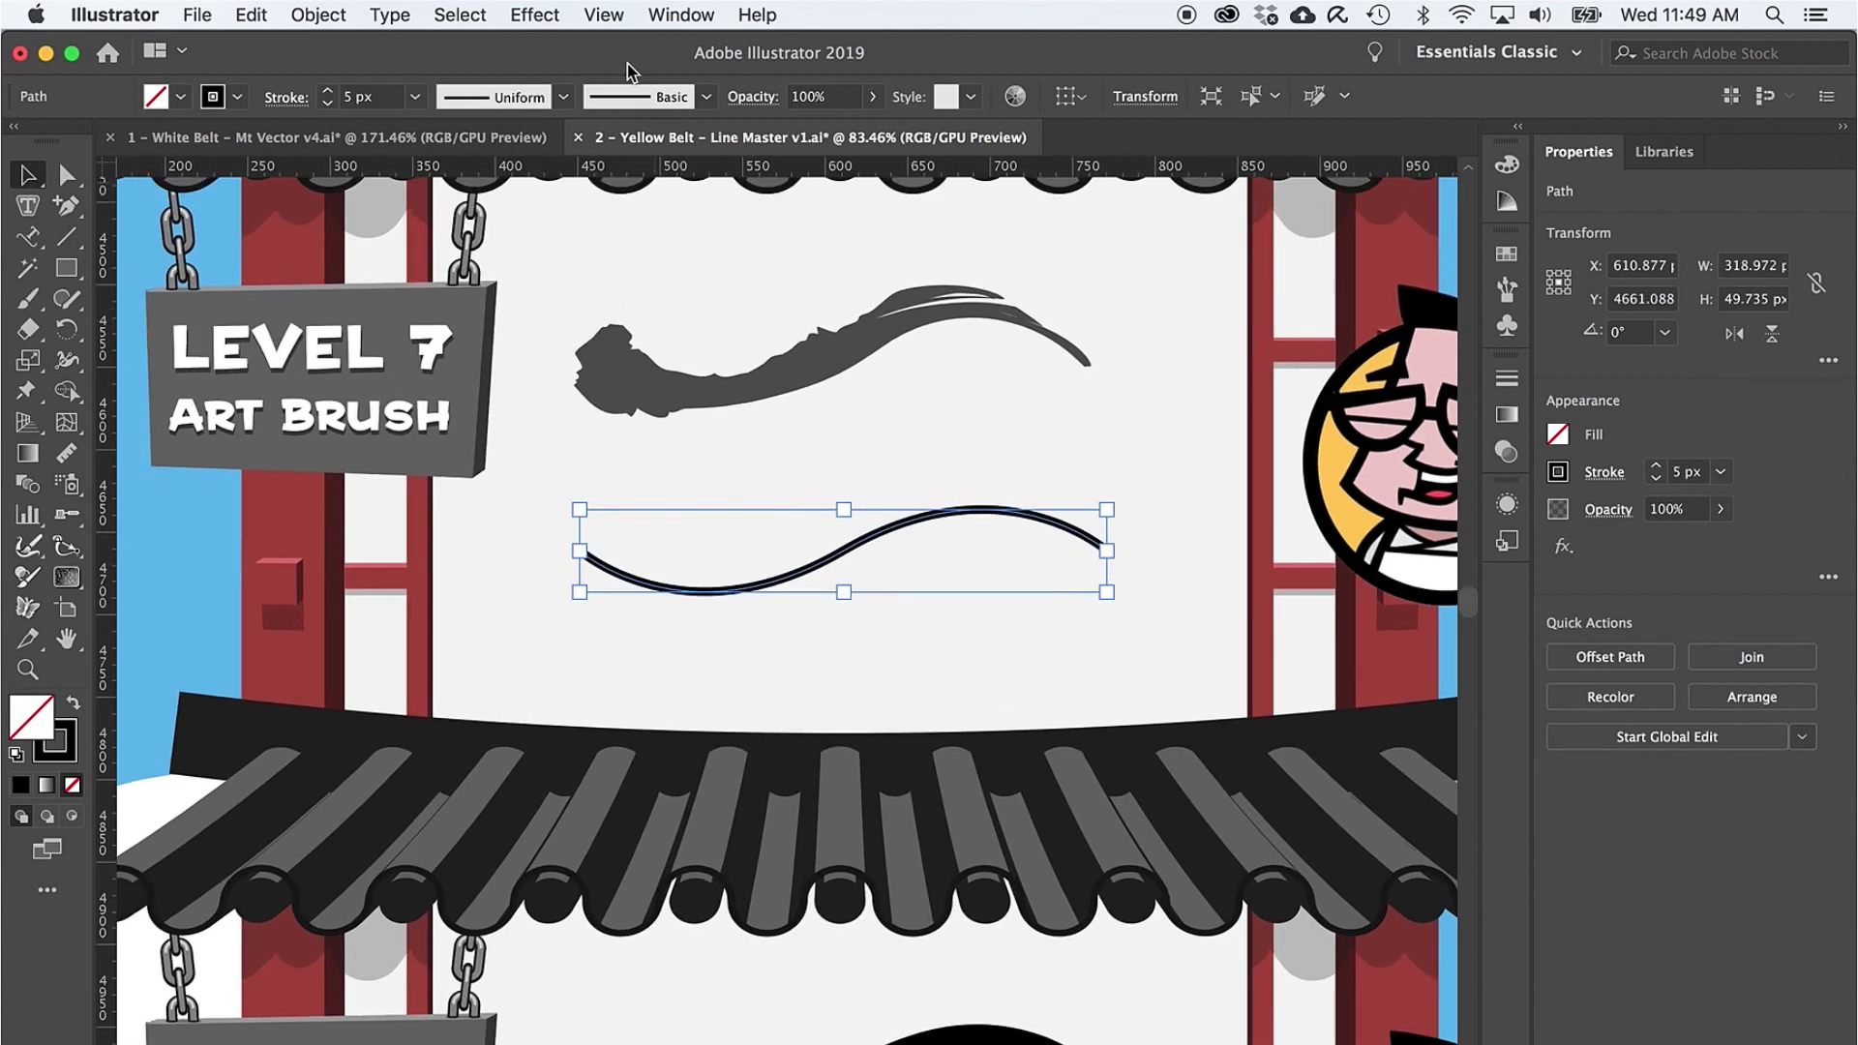
pyautogui.click(707, 96)
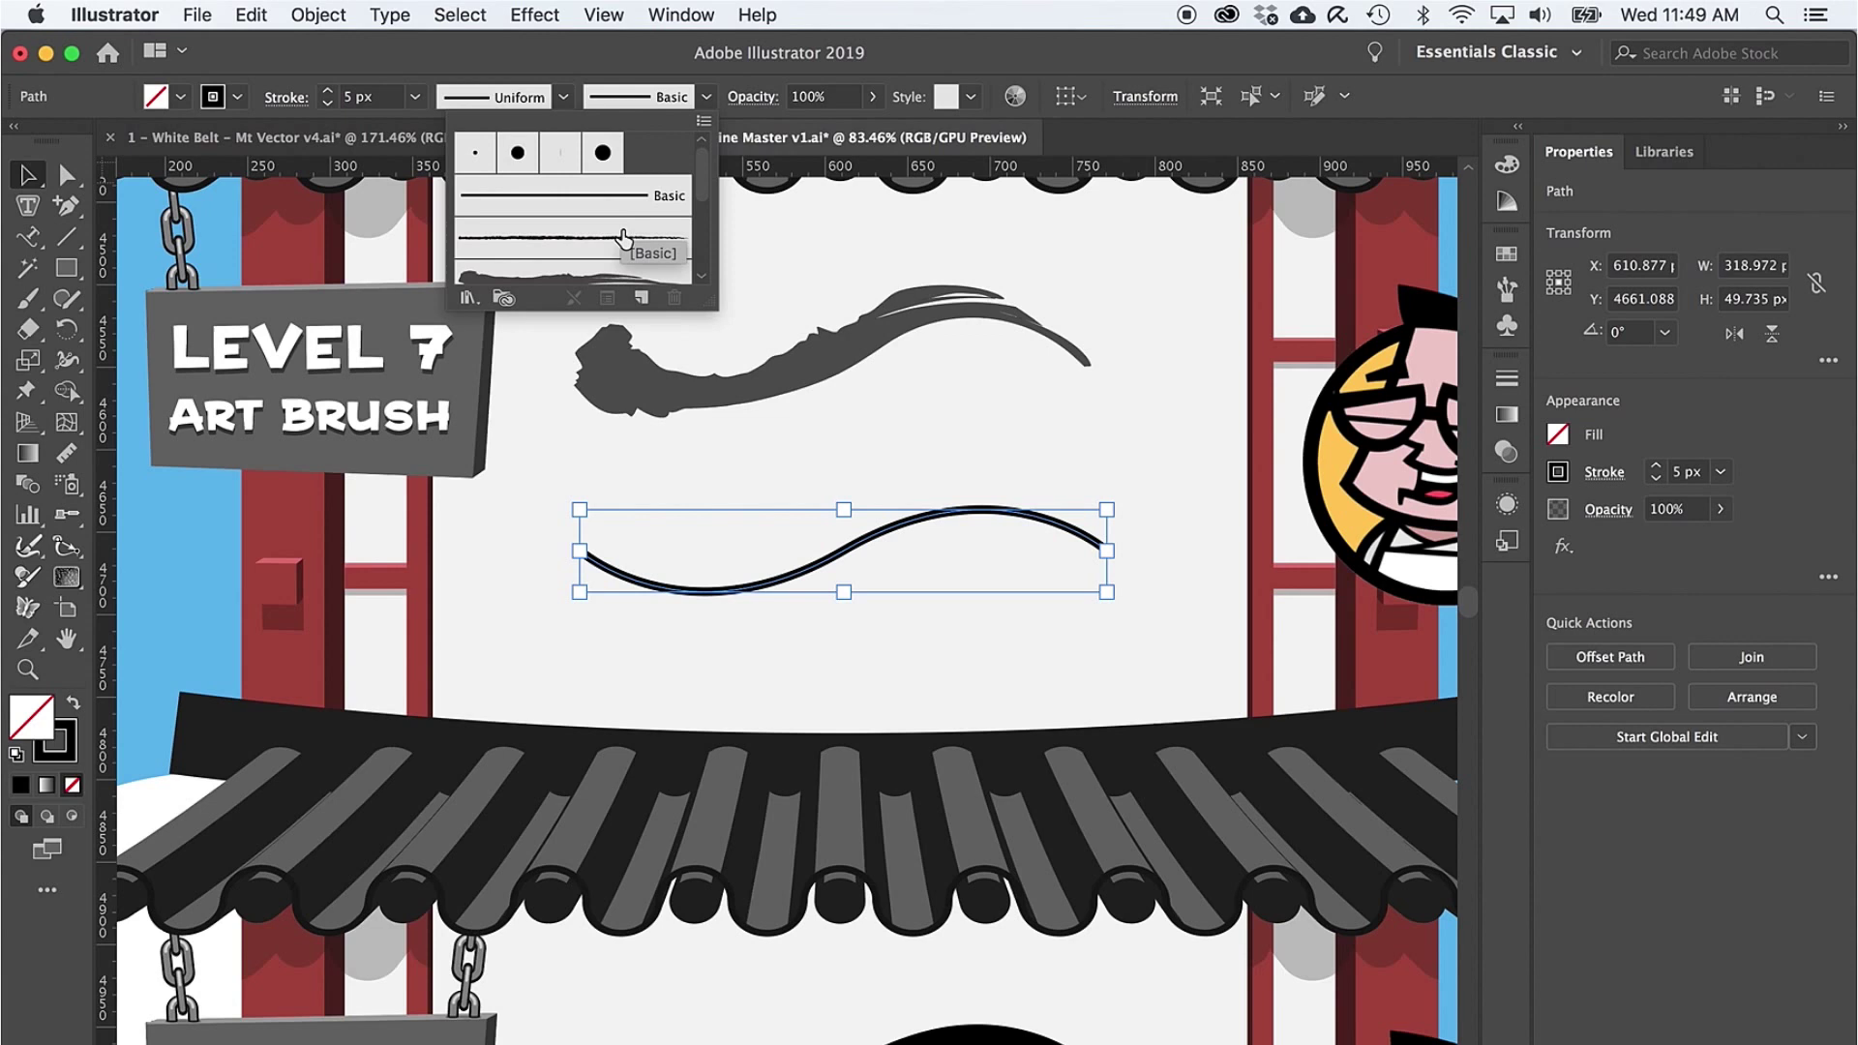
pyautogui.scroll(-4, 602, 238)
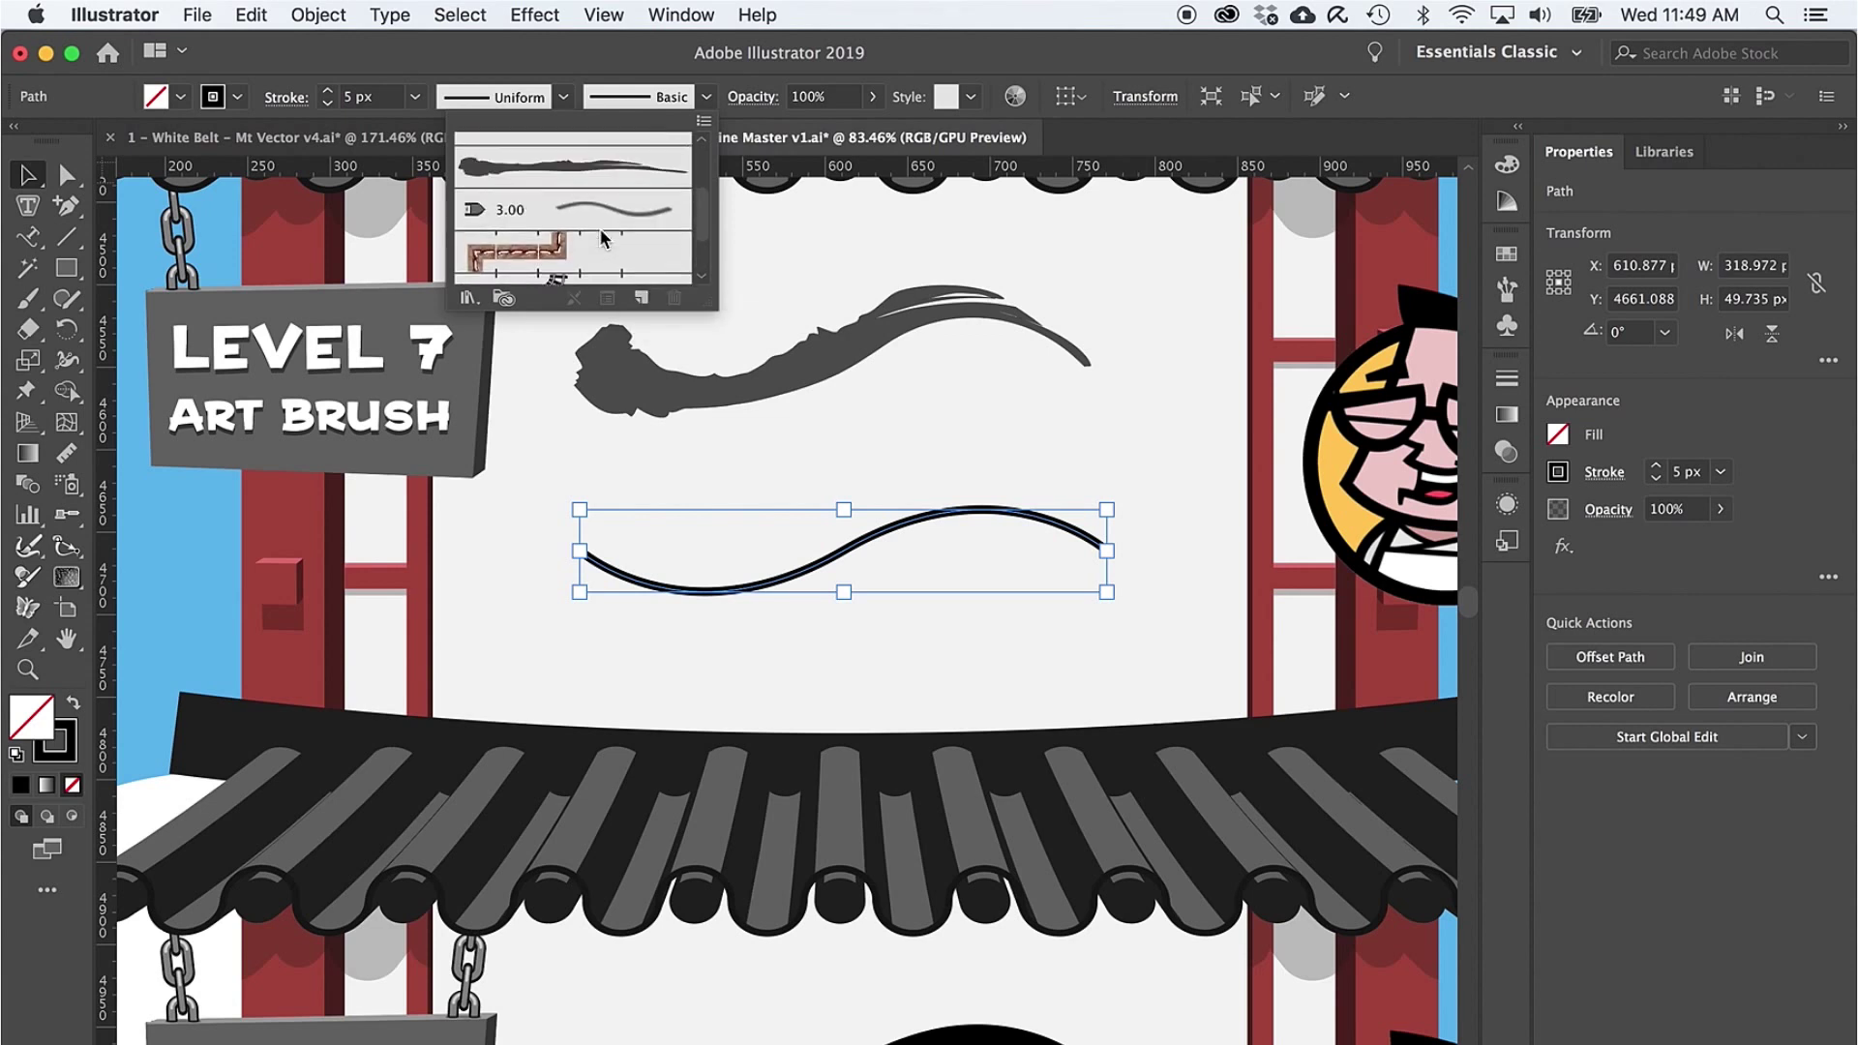
pyautogui.scroll(-2, 602, 238)
pyautogui.click(469, 297)
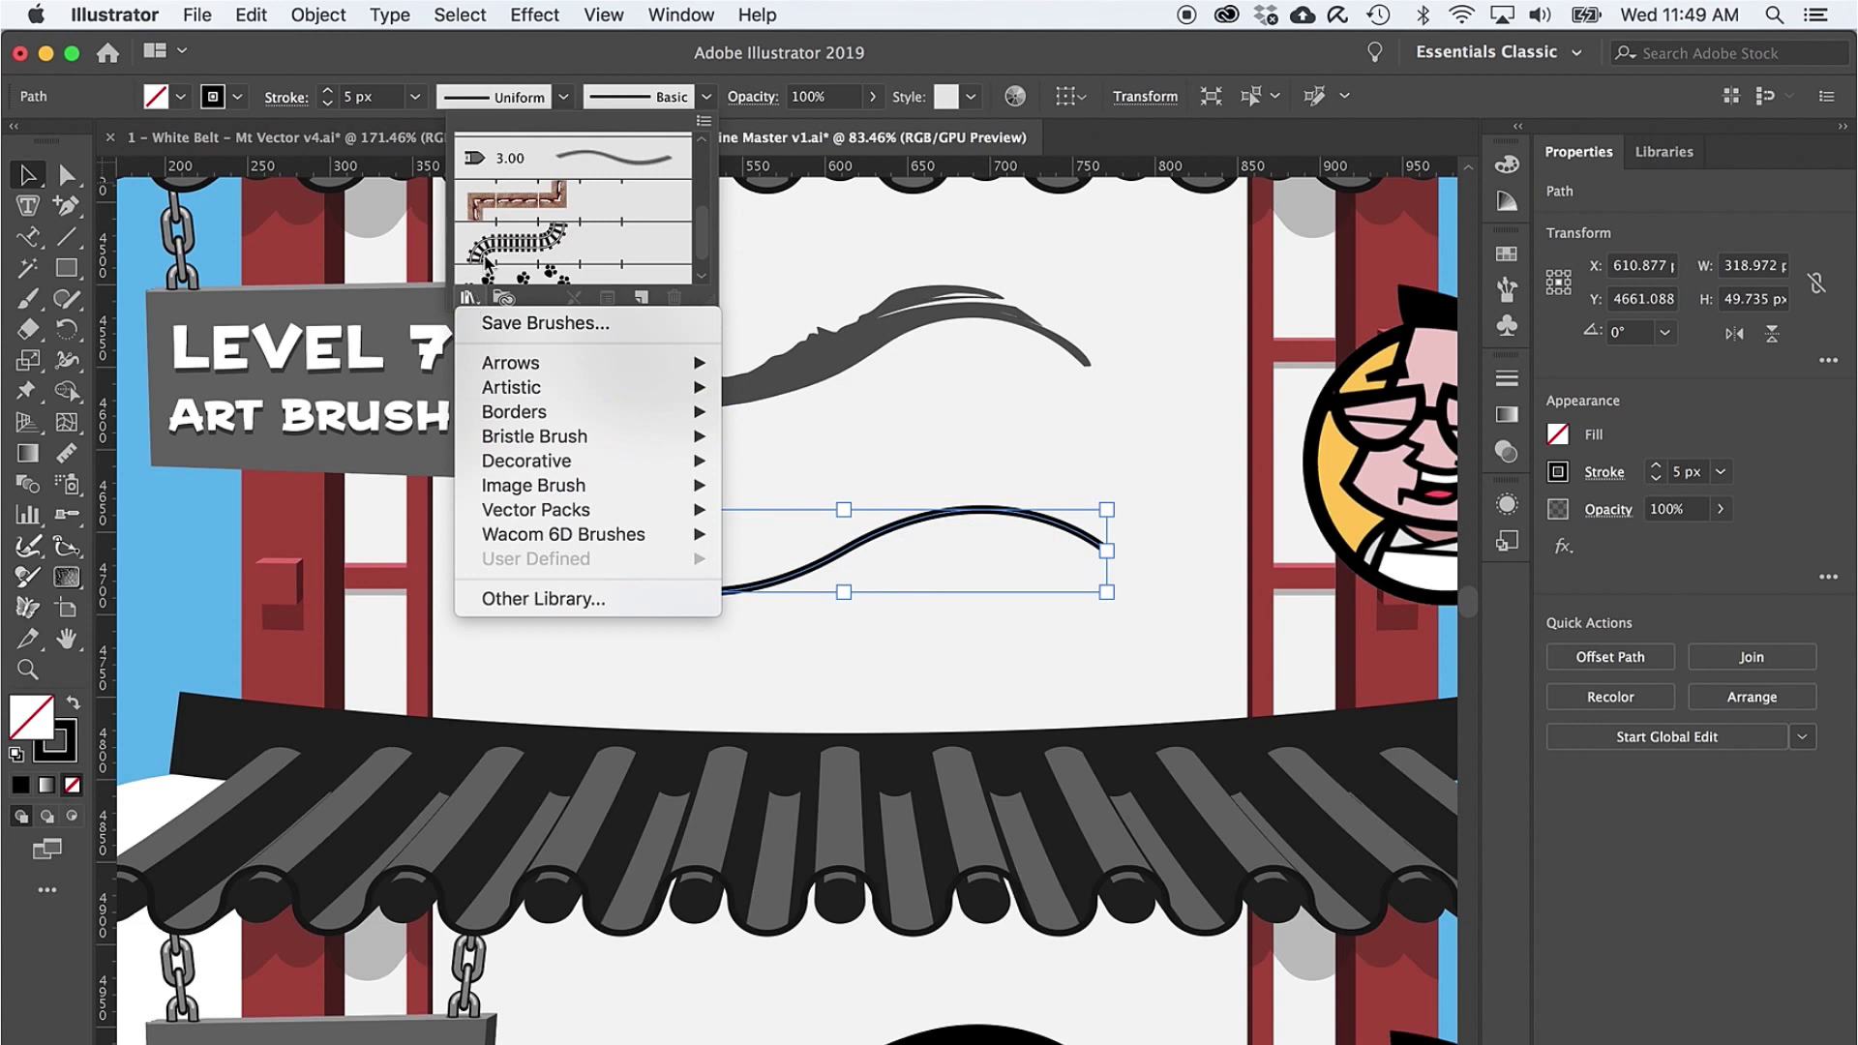
pyautogui.click(705, 201)
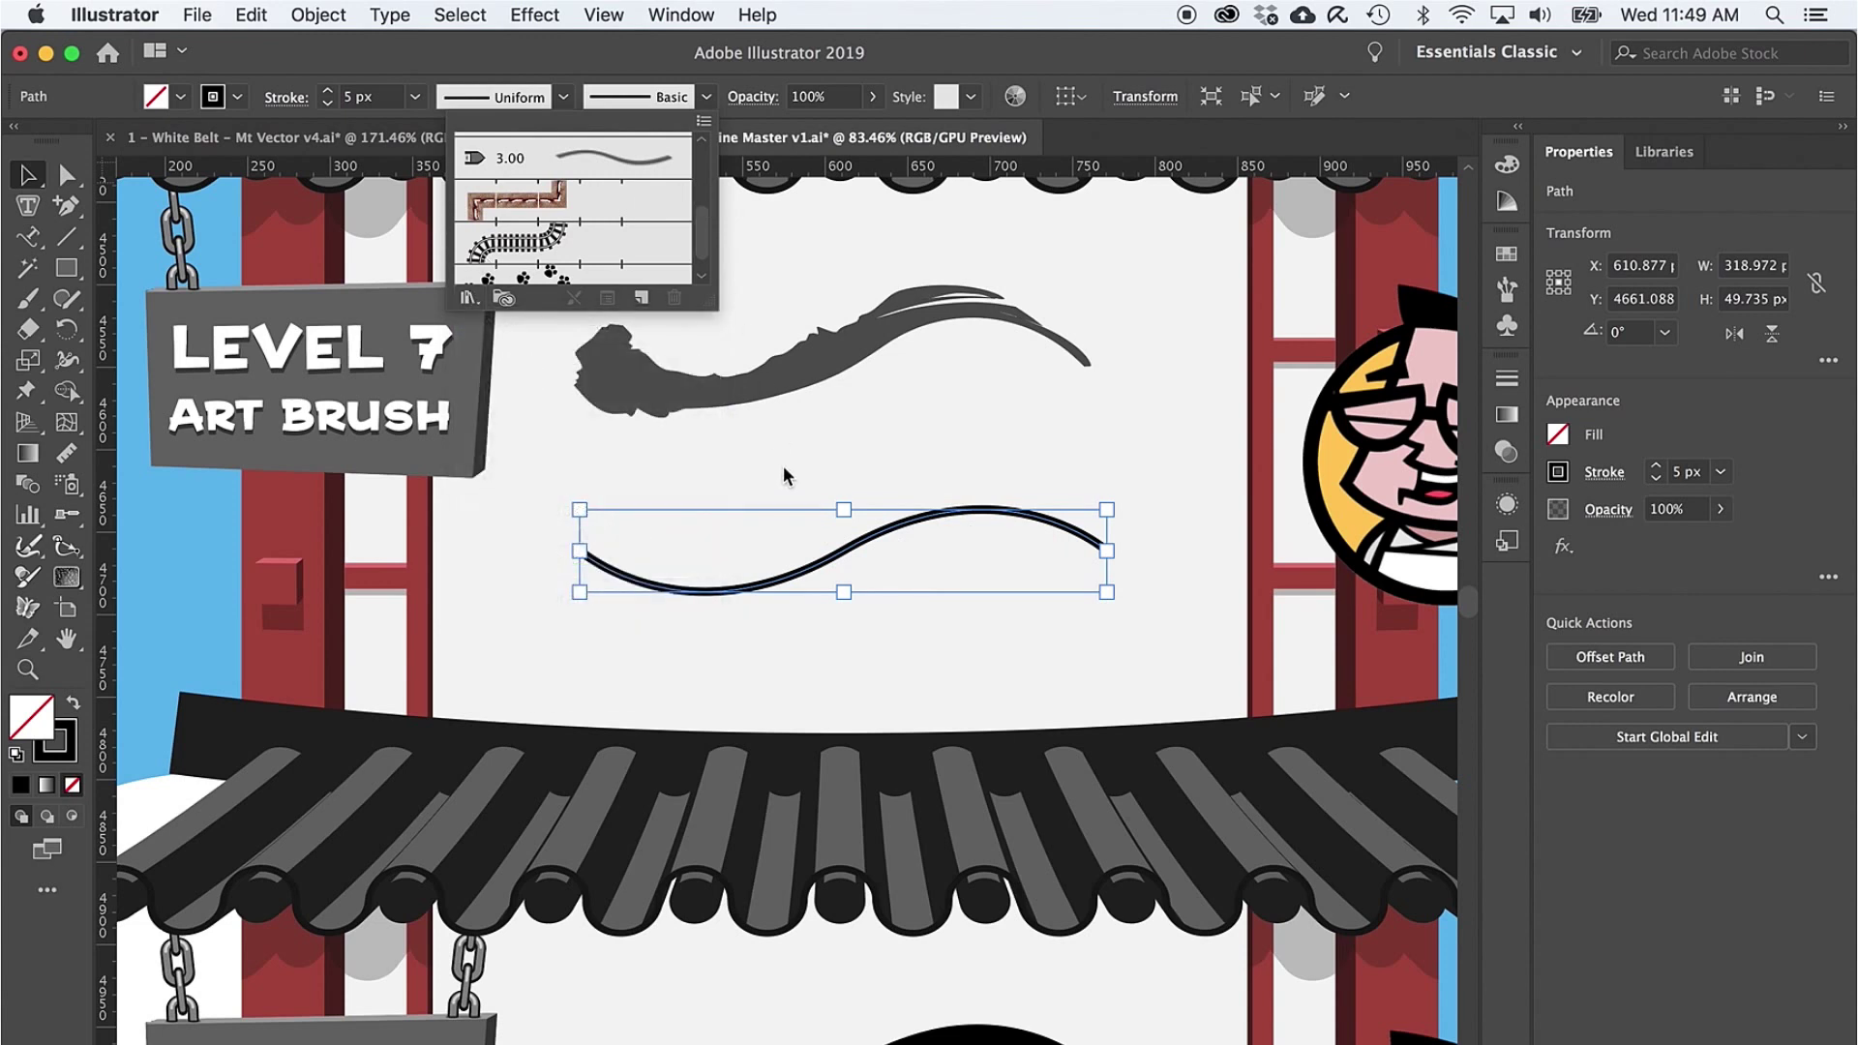
pyautogui.scroll(3, 653, 256)
pyautogui.scroll(3, 654, 260)
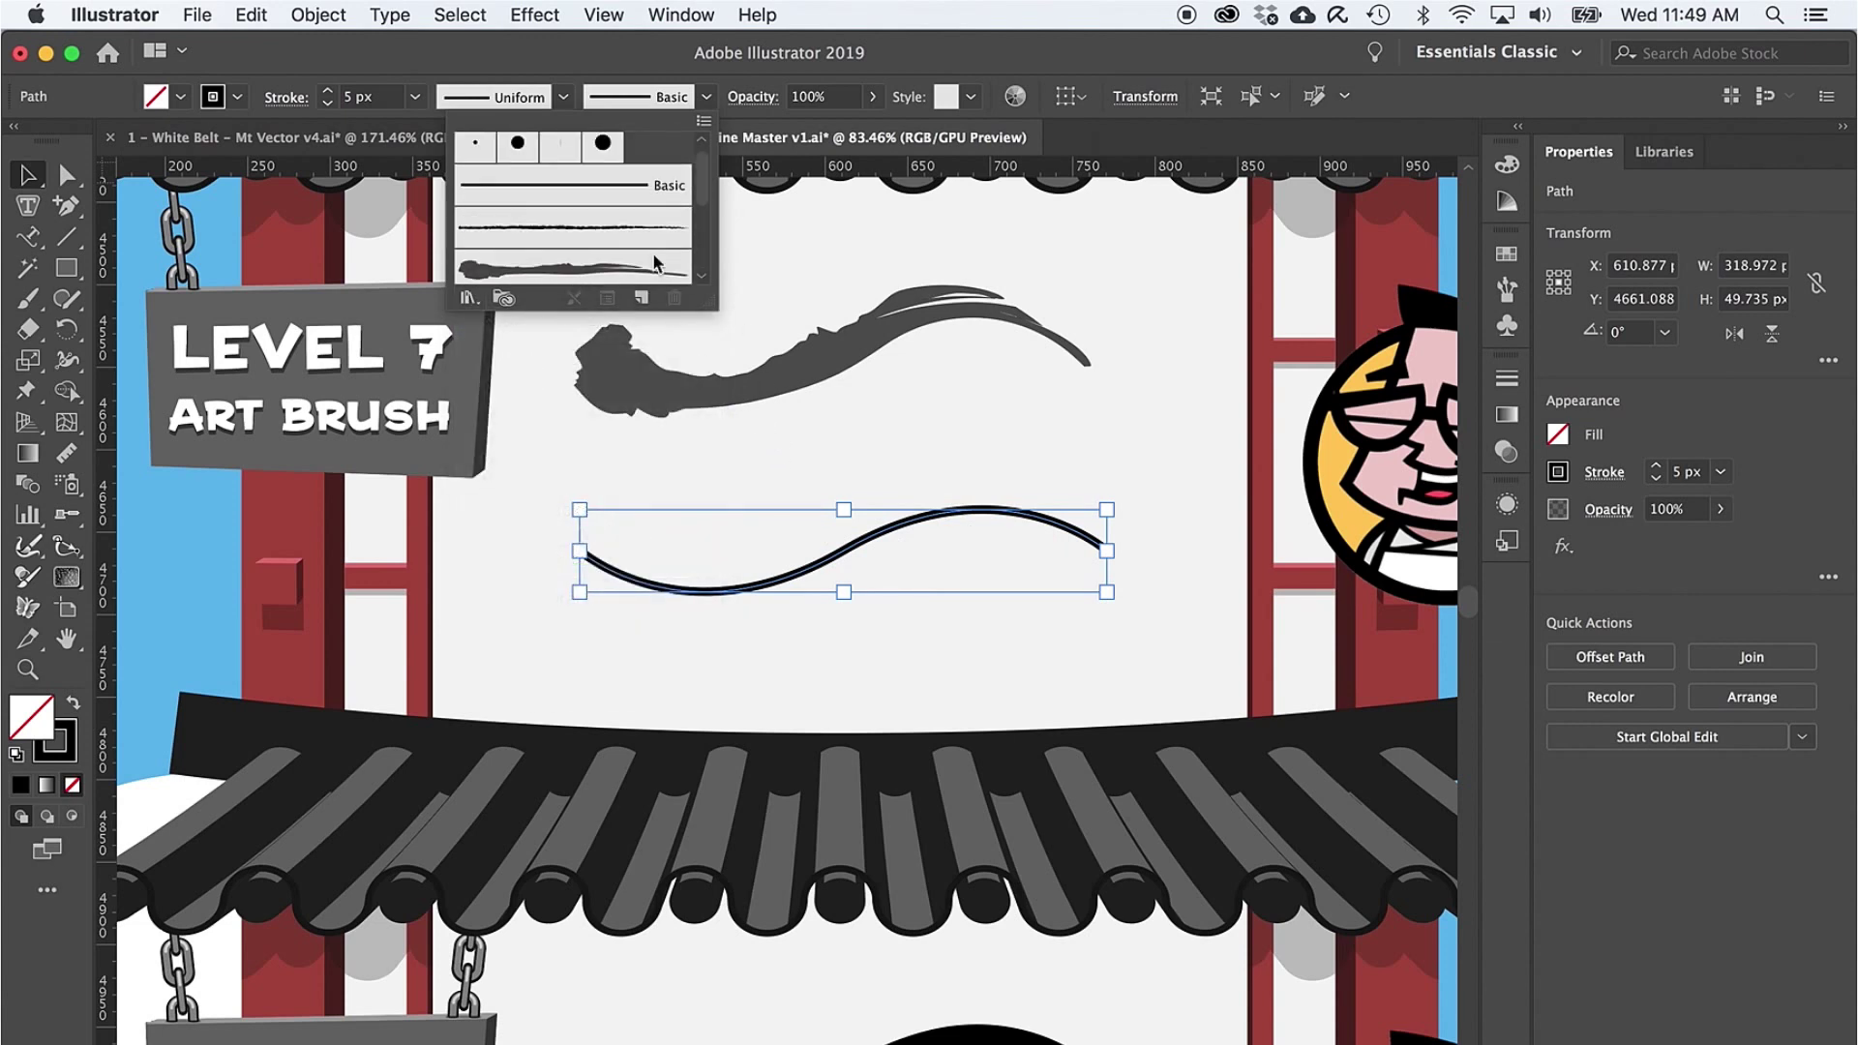
pyautogui.click(612, 271)
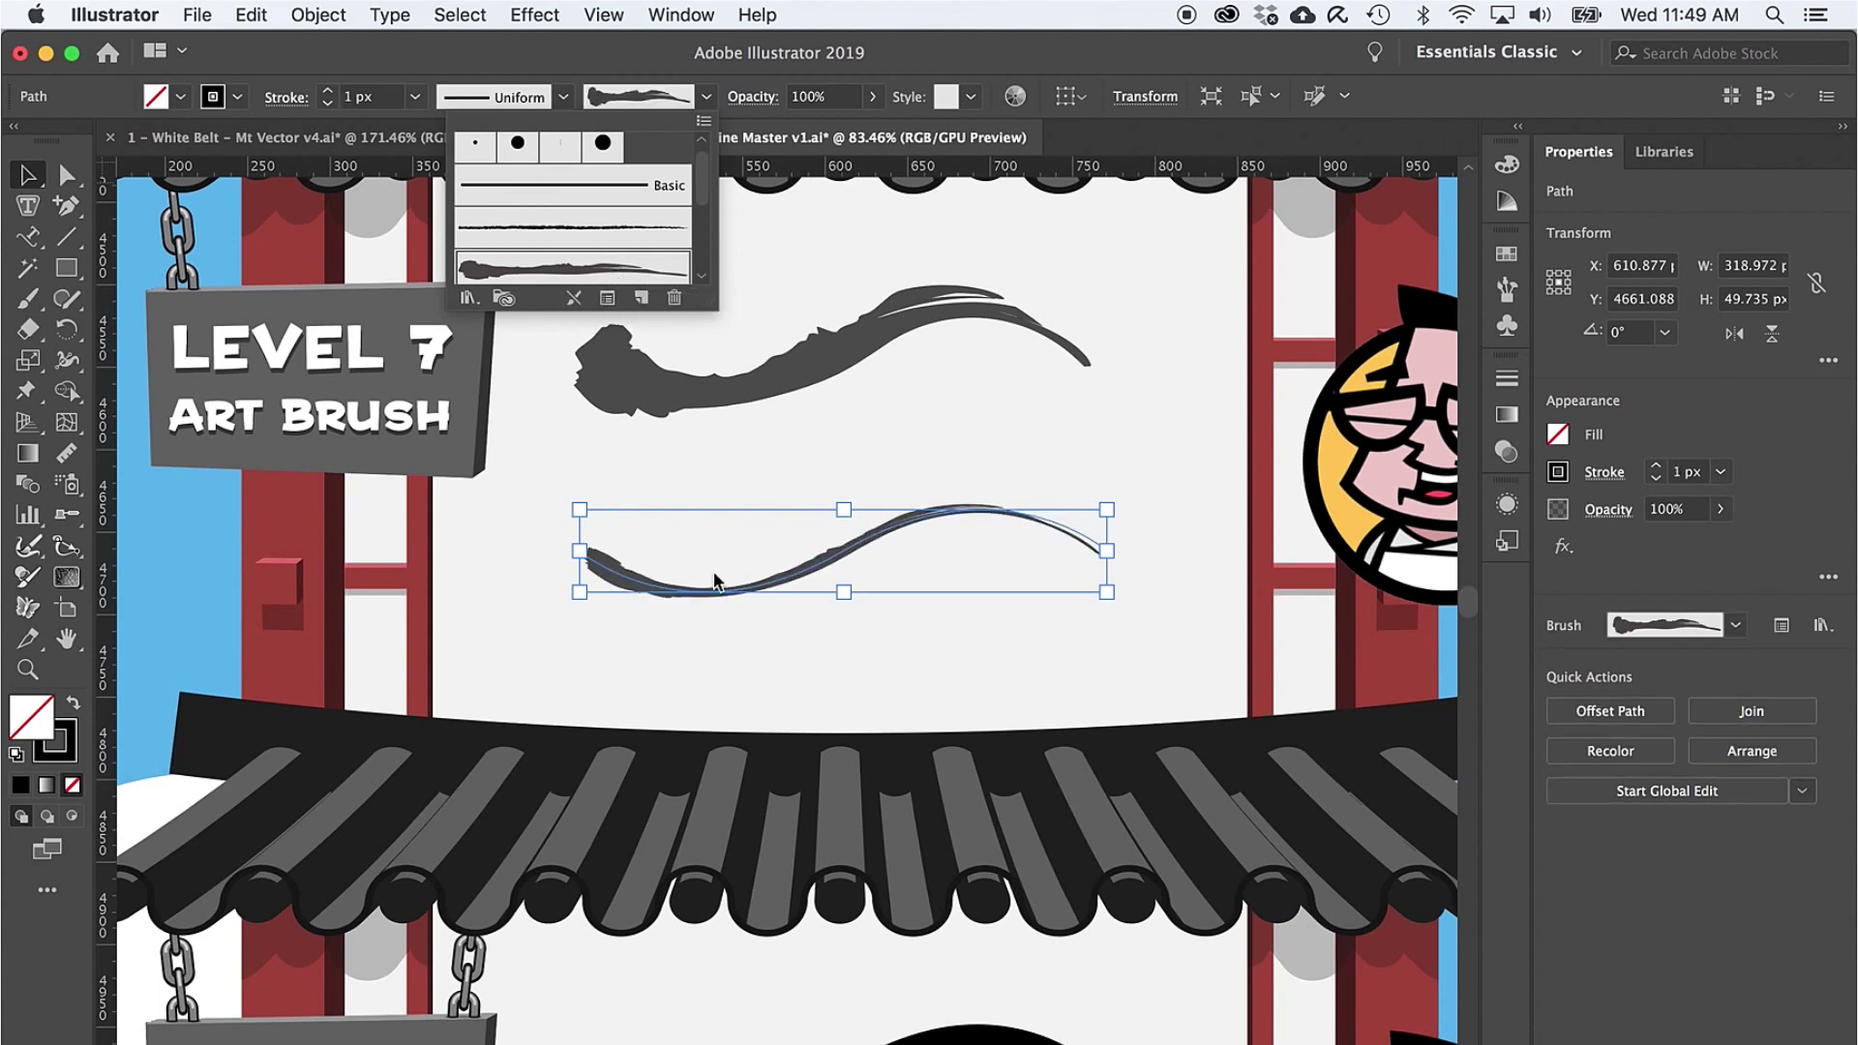
# Step: Raise the brushed stroke to 4 px and colour it light orange
pyautogui.click(330, 92)
pyautogui.click(329, 92)
pyautogui.click(329, 92)
pyautogui.click(330, 92)
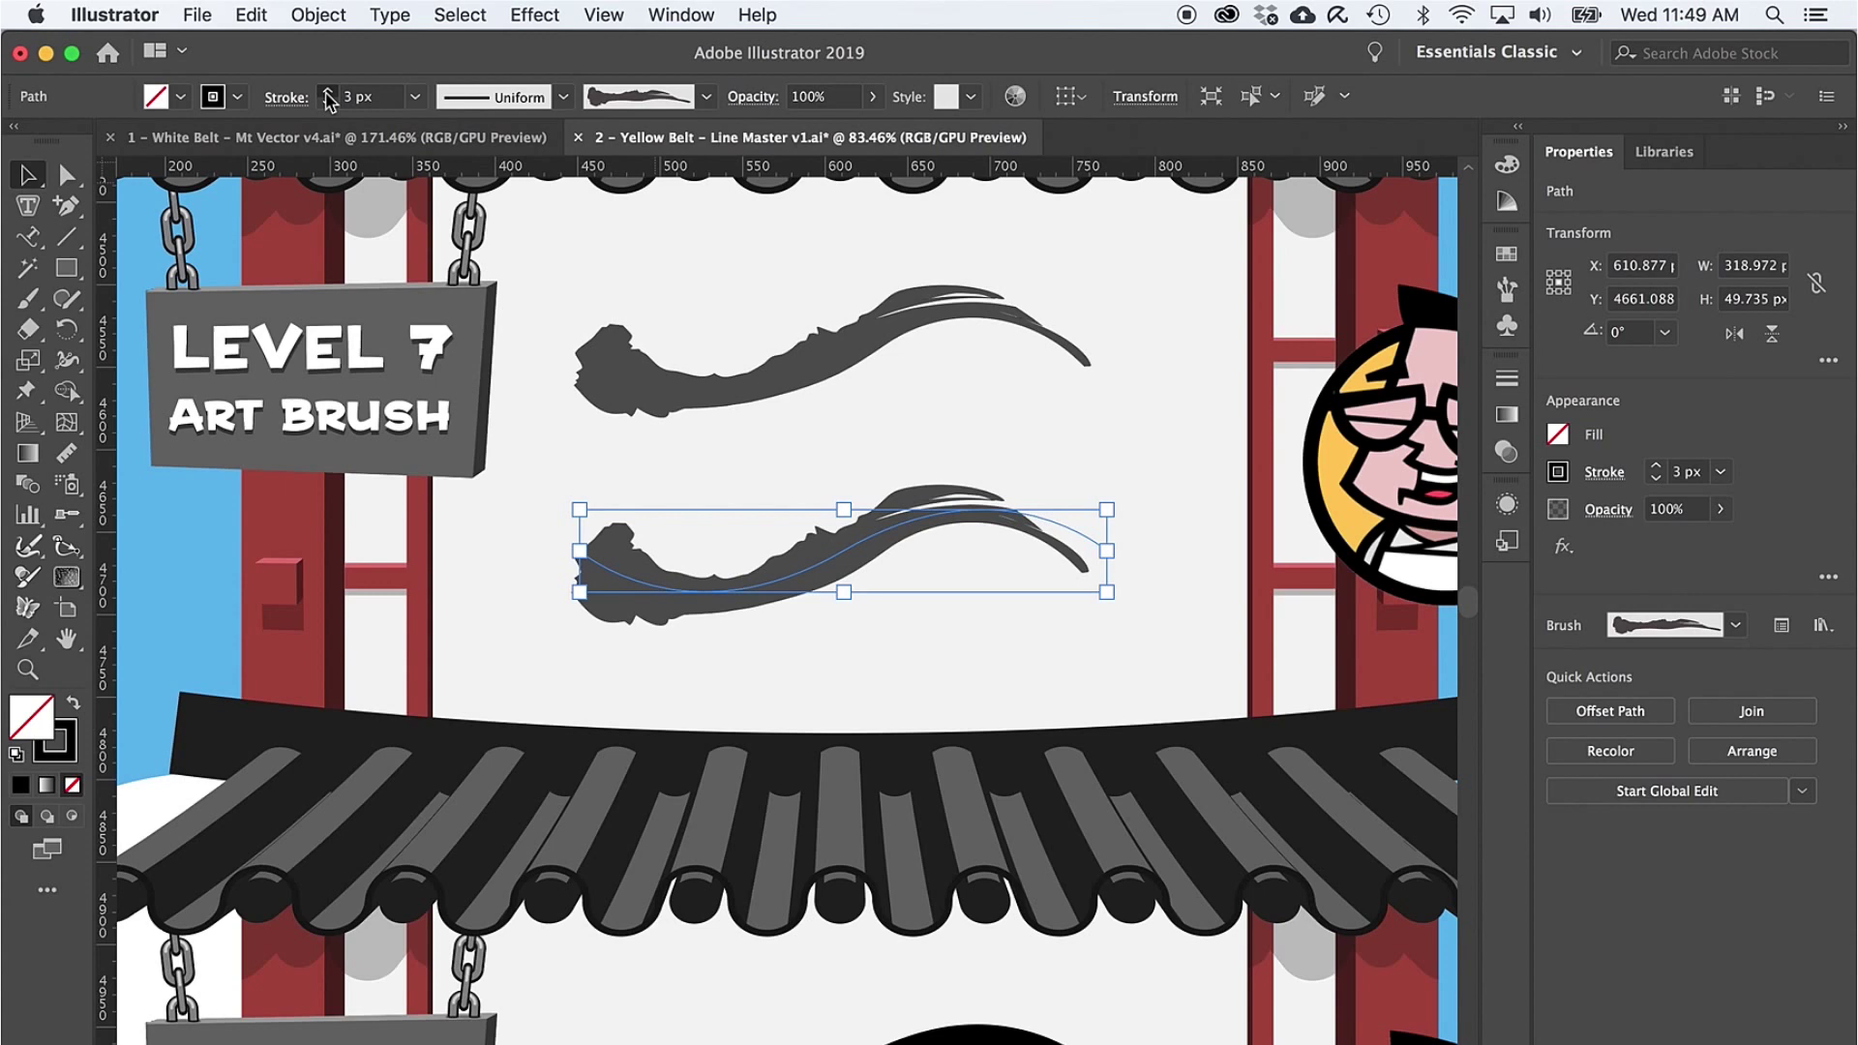
pyautogui.click(236, 97)
pyautogui.click(236, 144)
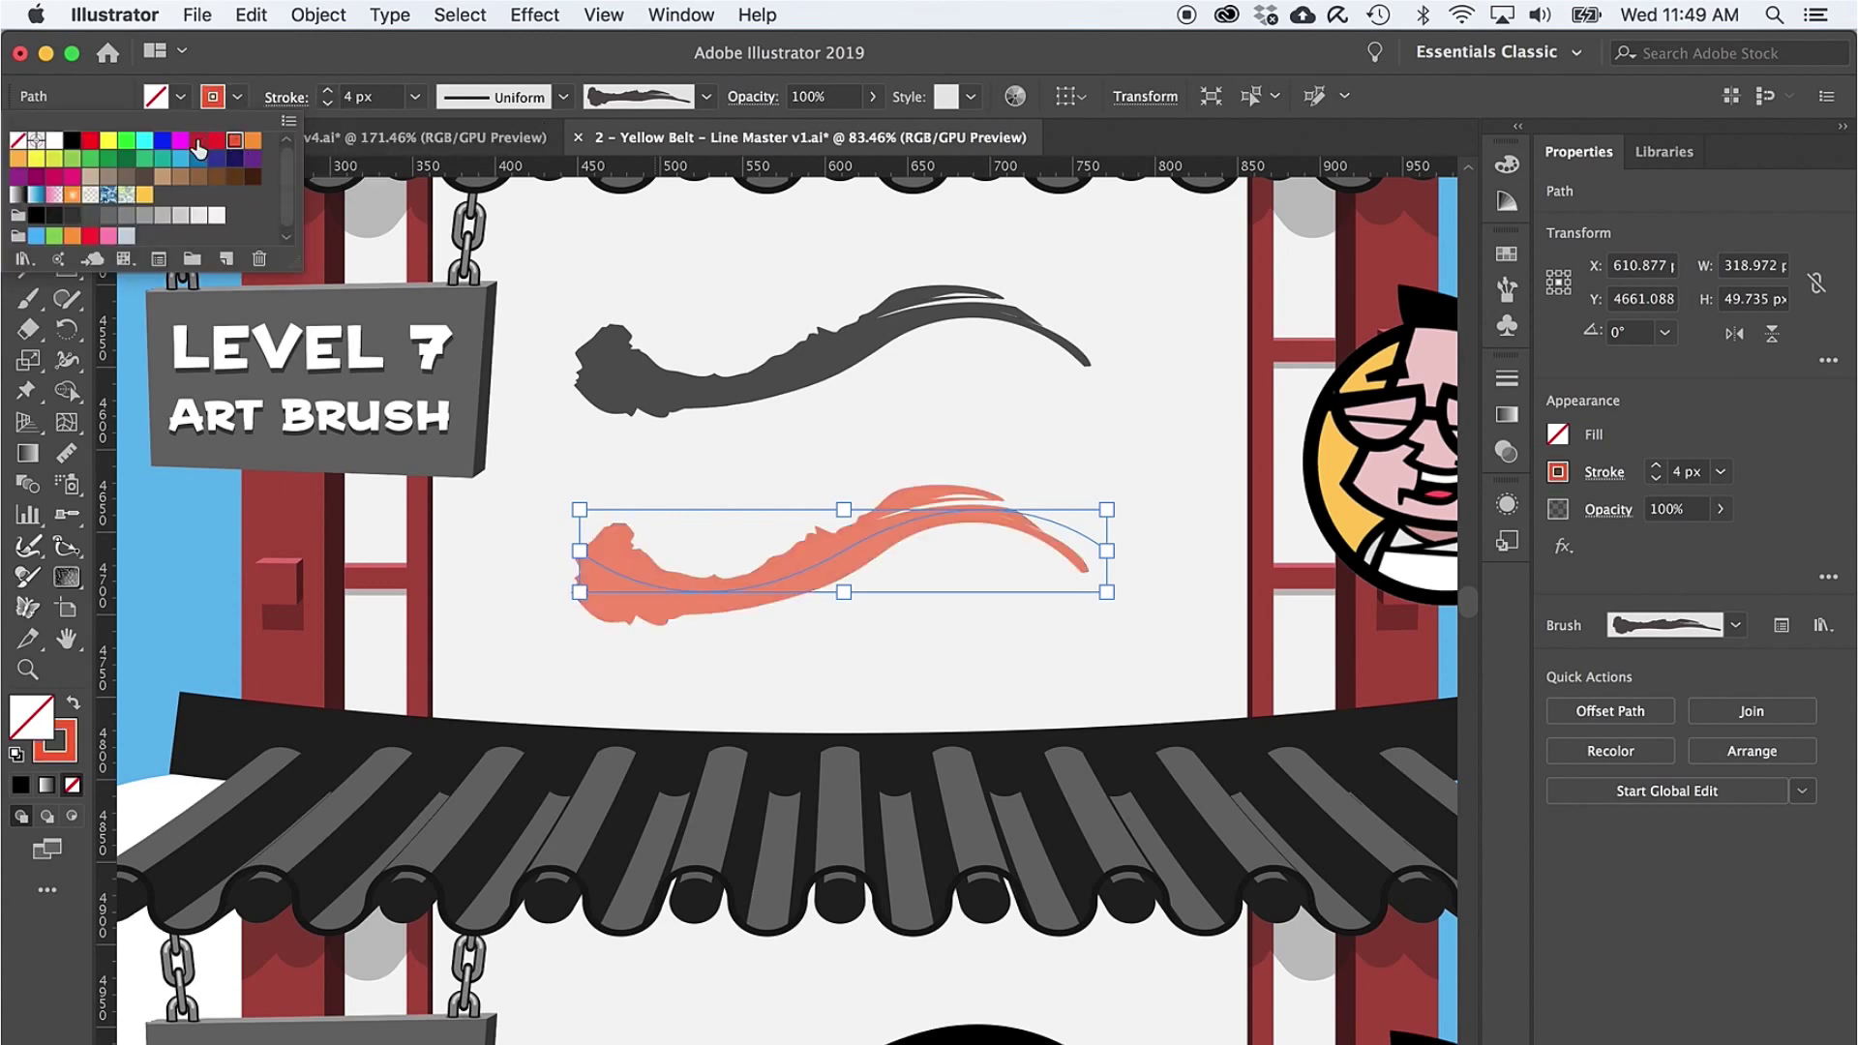
pyautogui.click(199, 142)
pyautogui.click(182, 143)
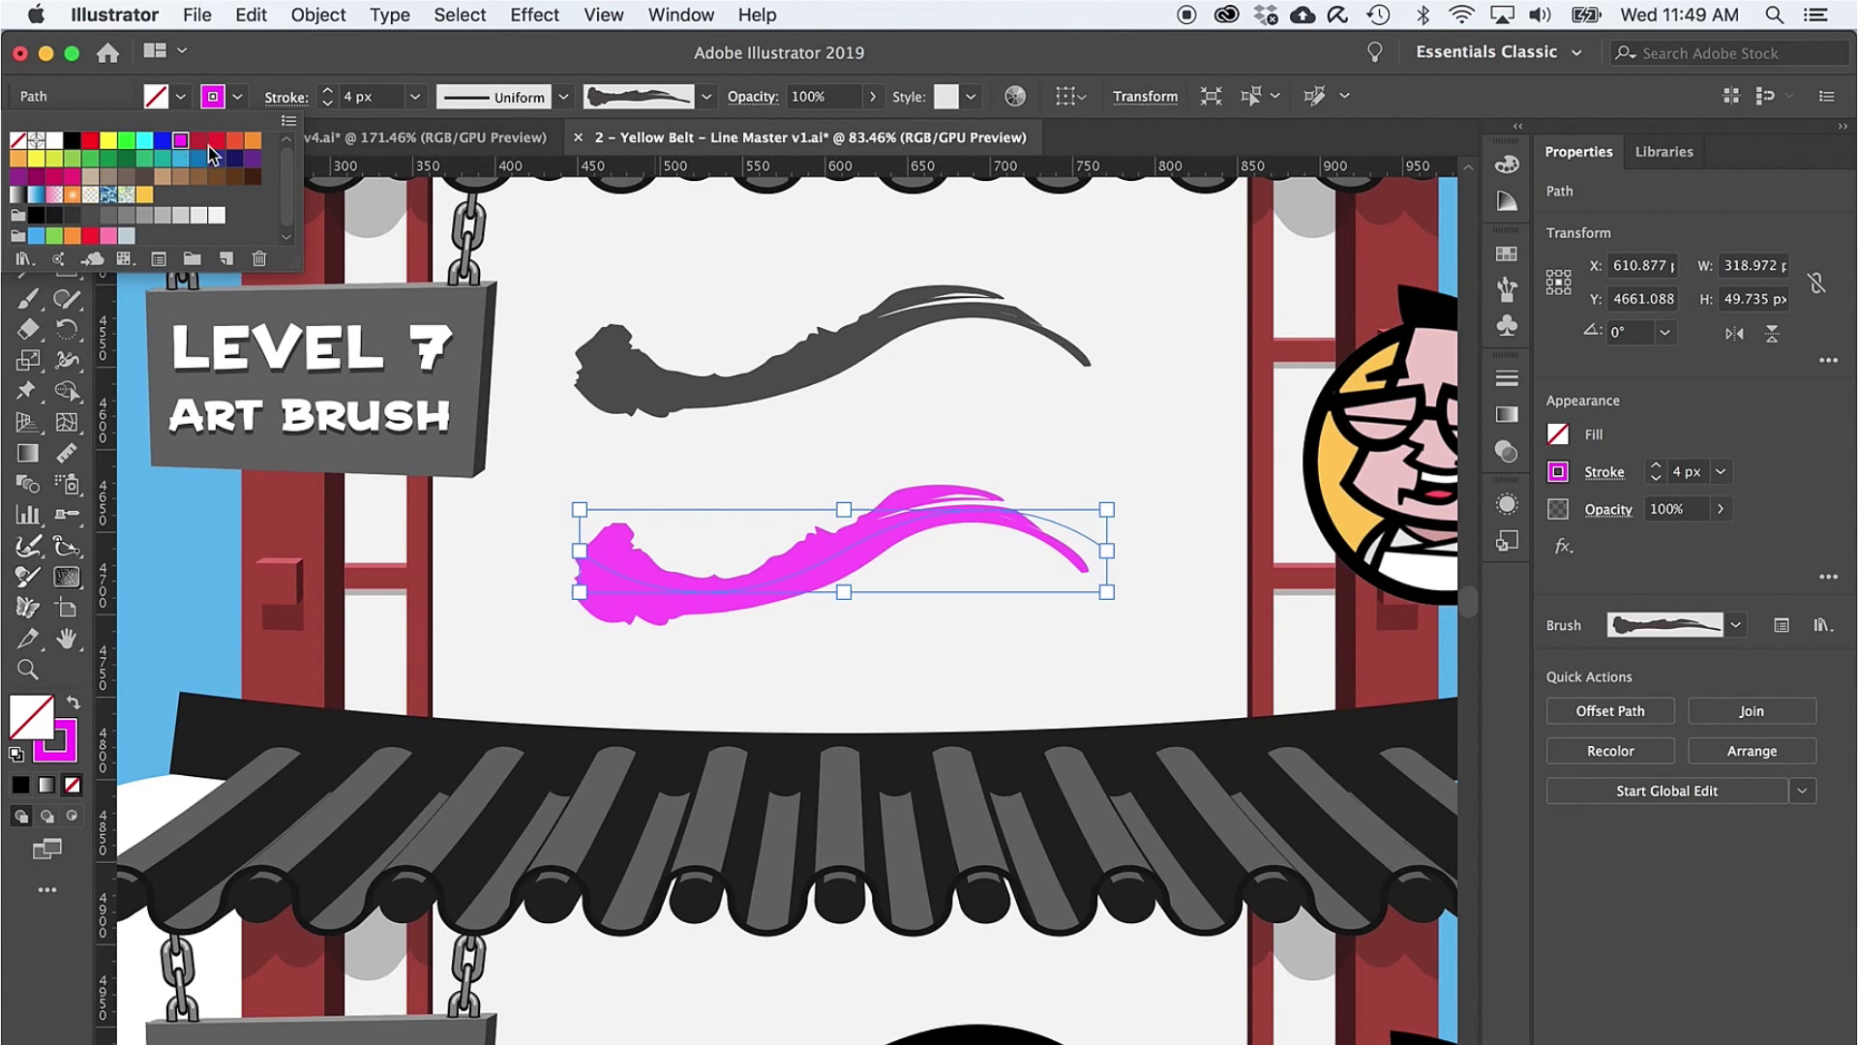
pyautogui.click(252, 144)
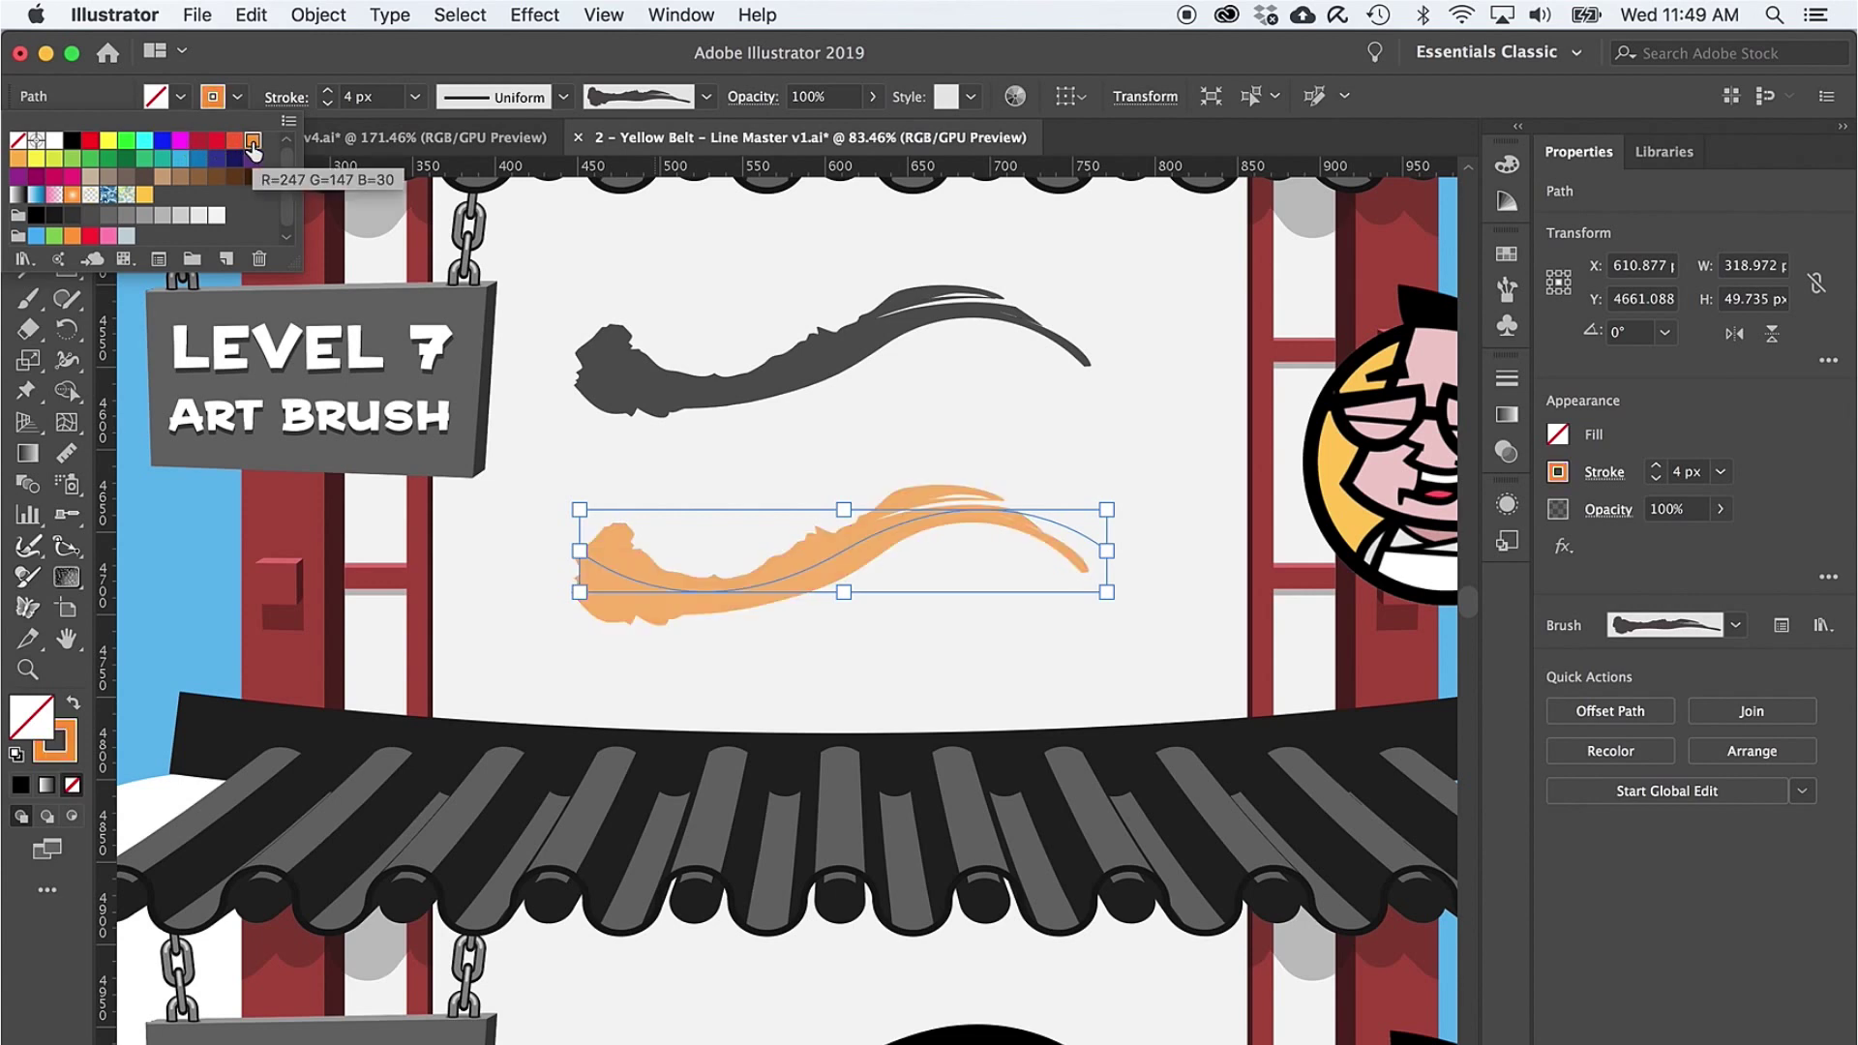
pyautogui.click(706, 101)
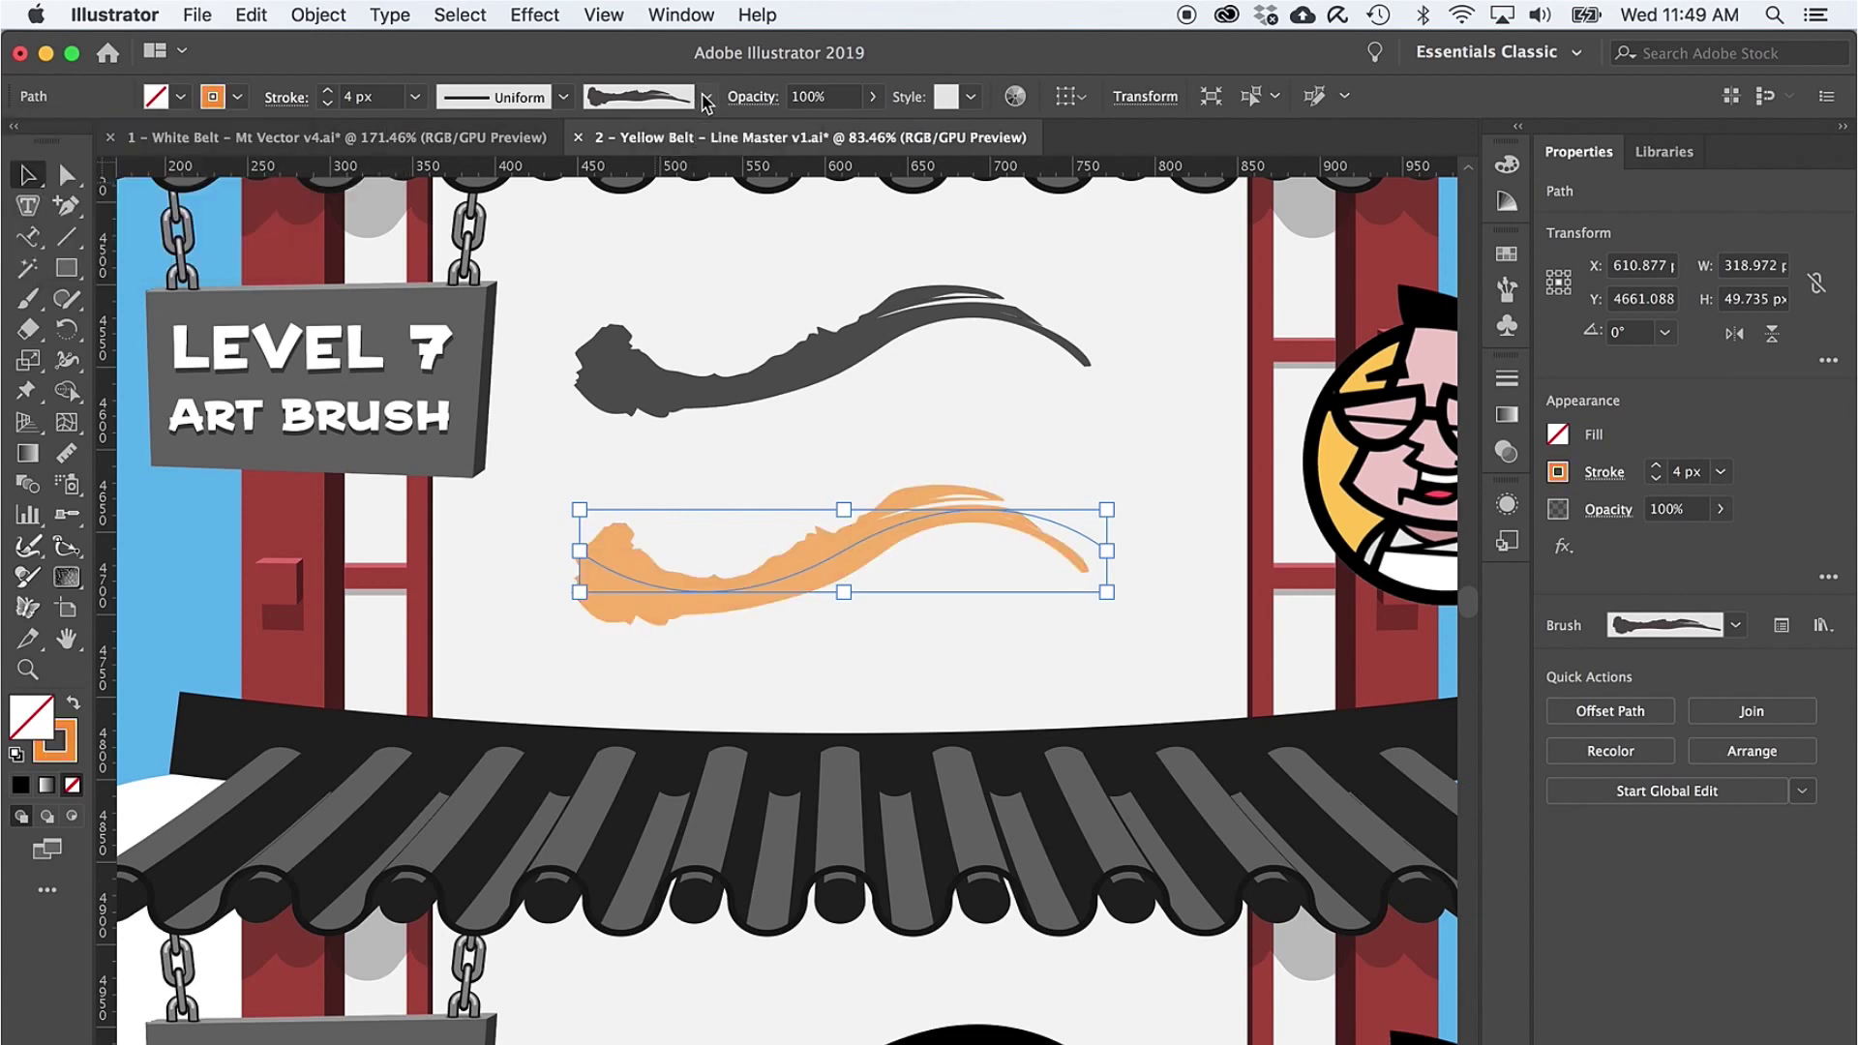
pyautogui.click(705, 101)
# Step: Review the Art Brush Options, cancel, and remove the brush to leave a plain orange stroke
pyautogui.doubleClick(602, 264)
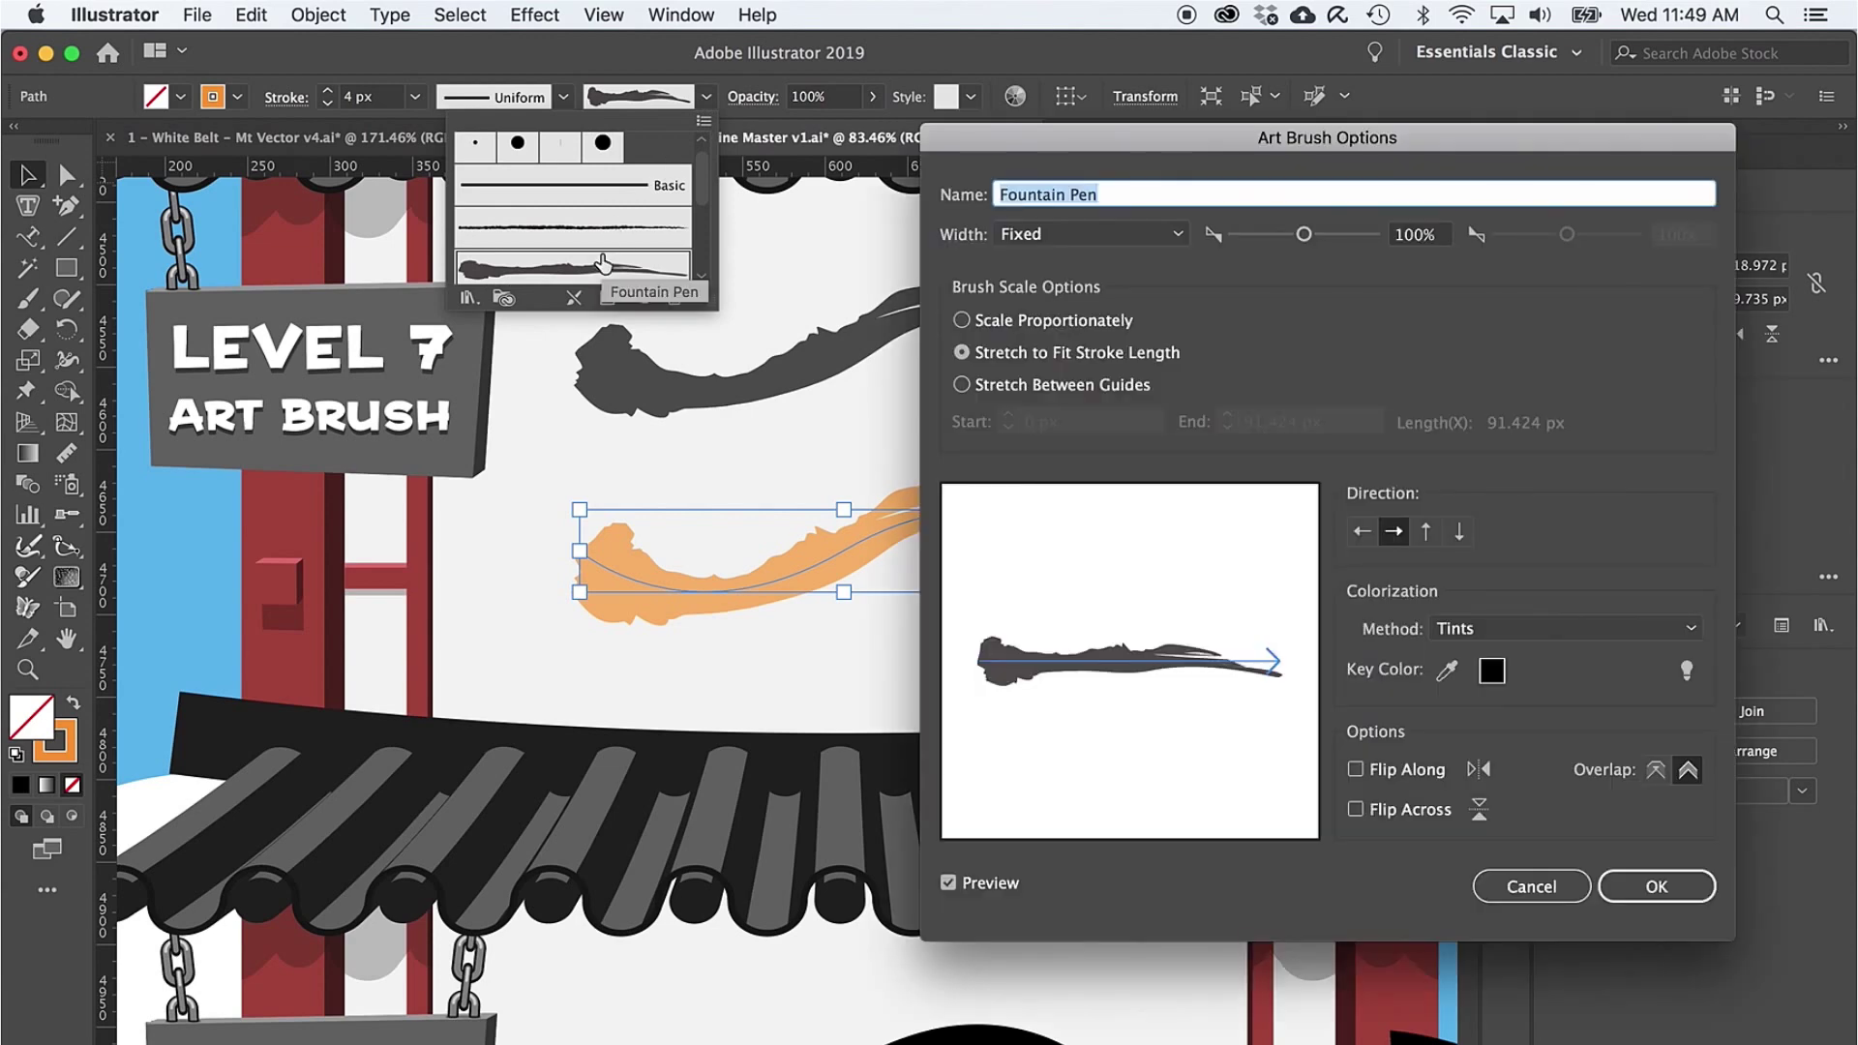
pyautogui.click(1516, 883)
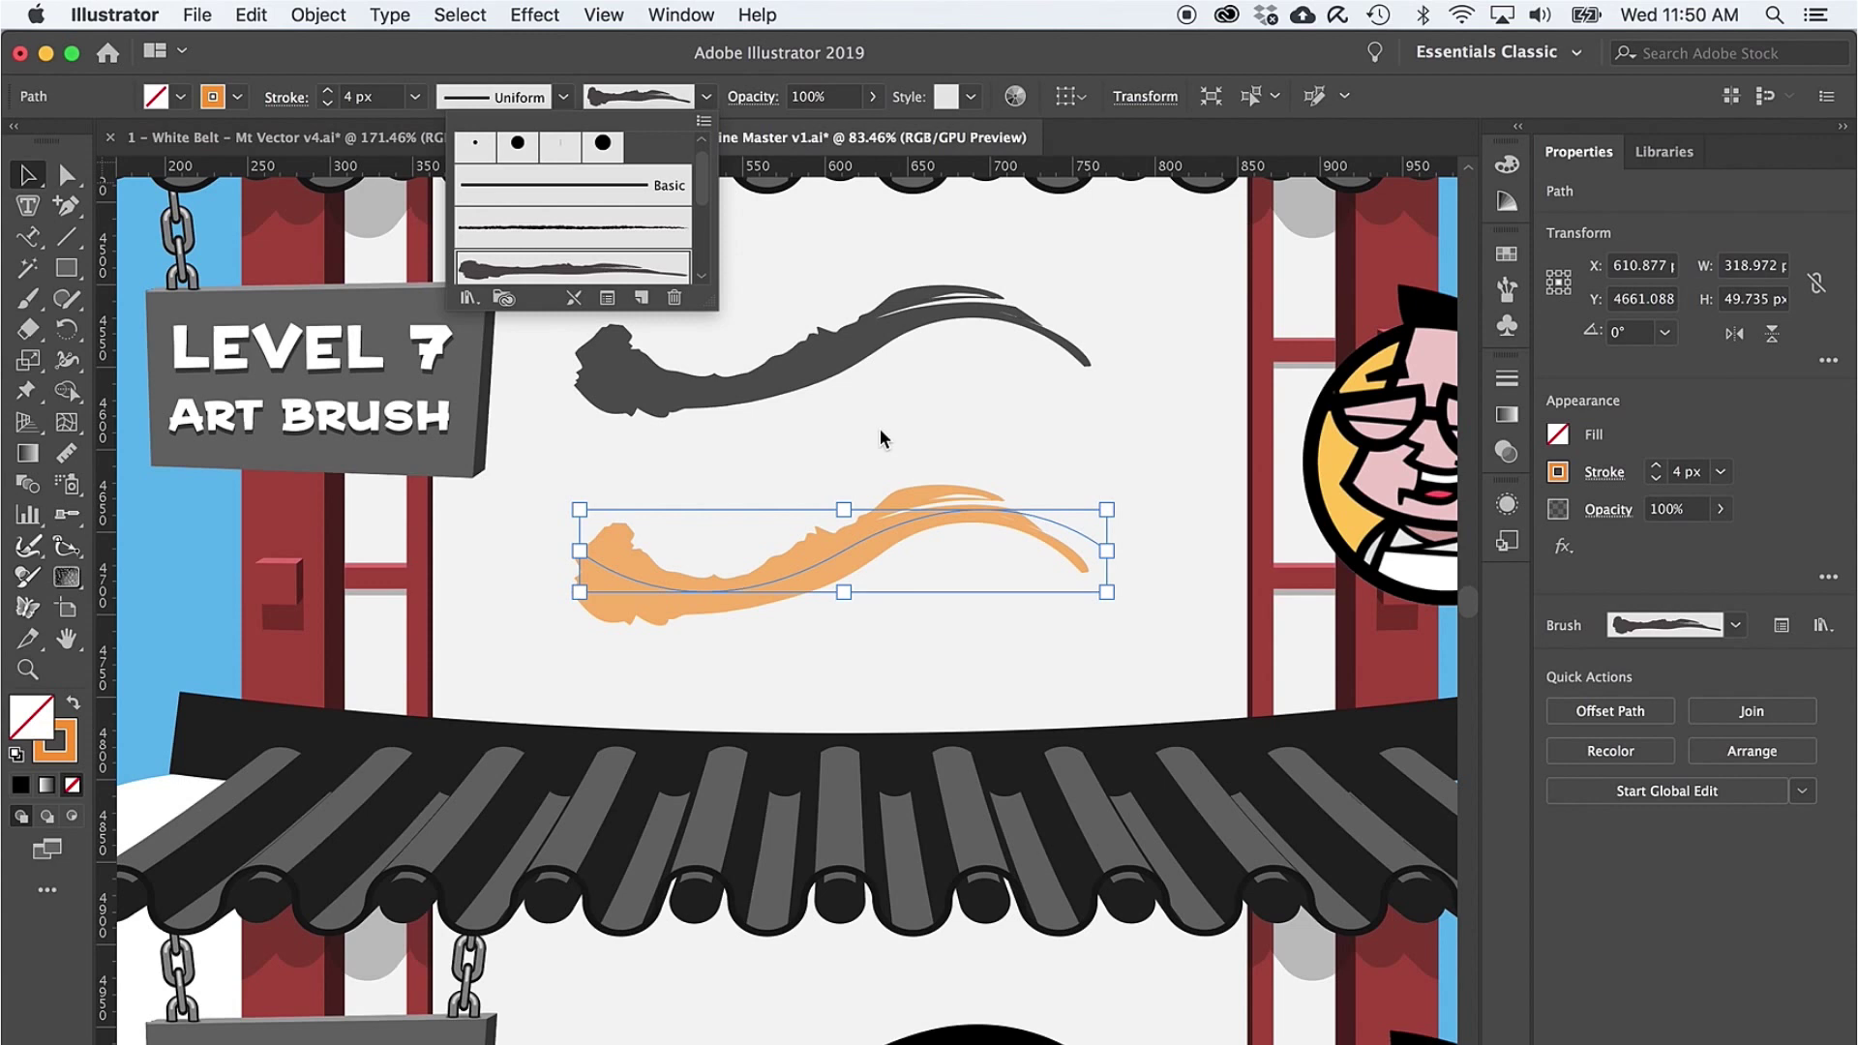
pyautogui.click(571, 299)
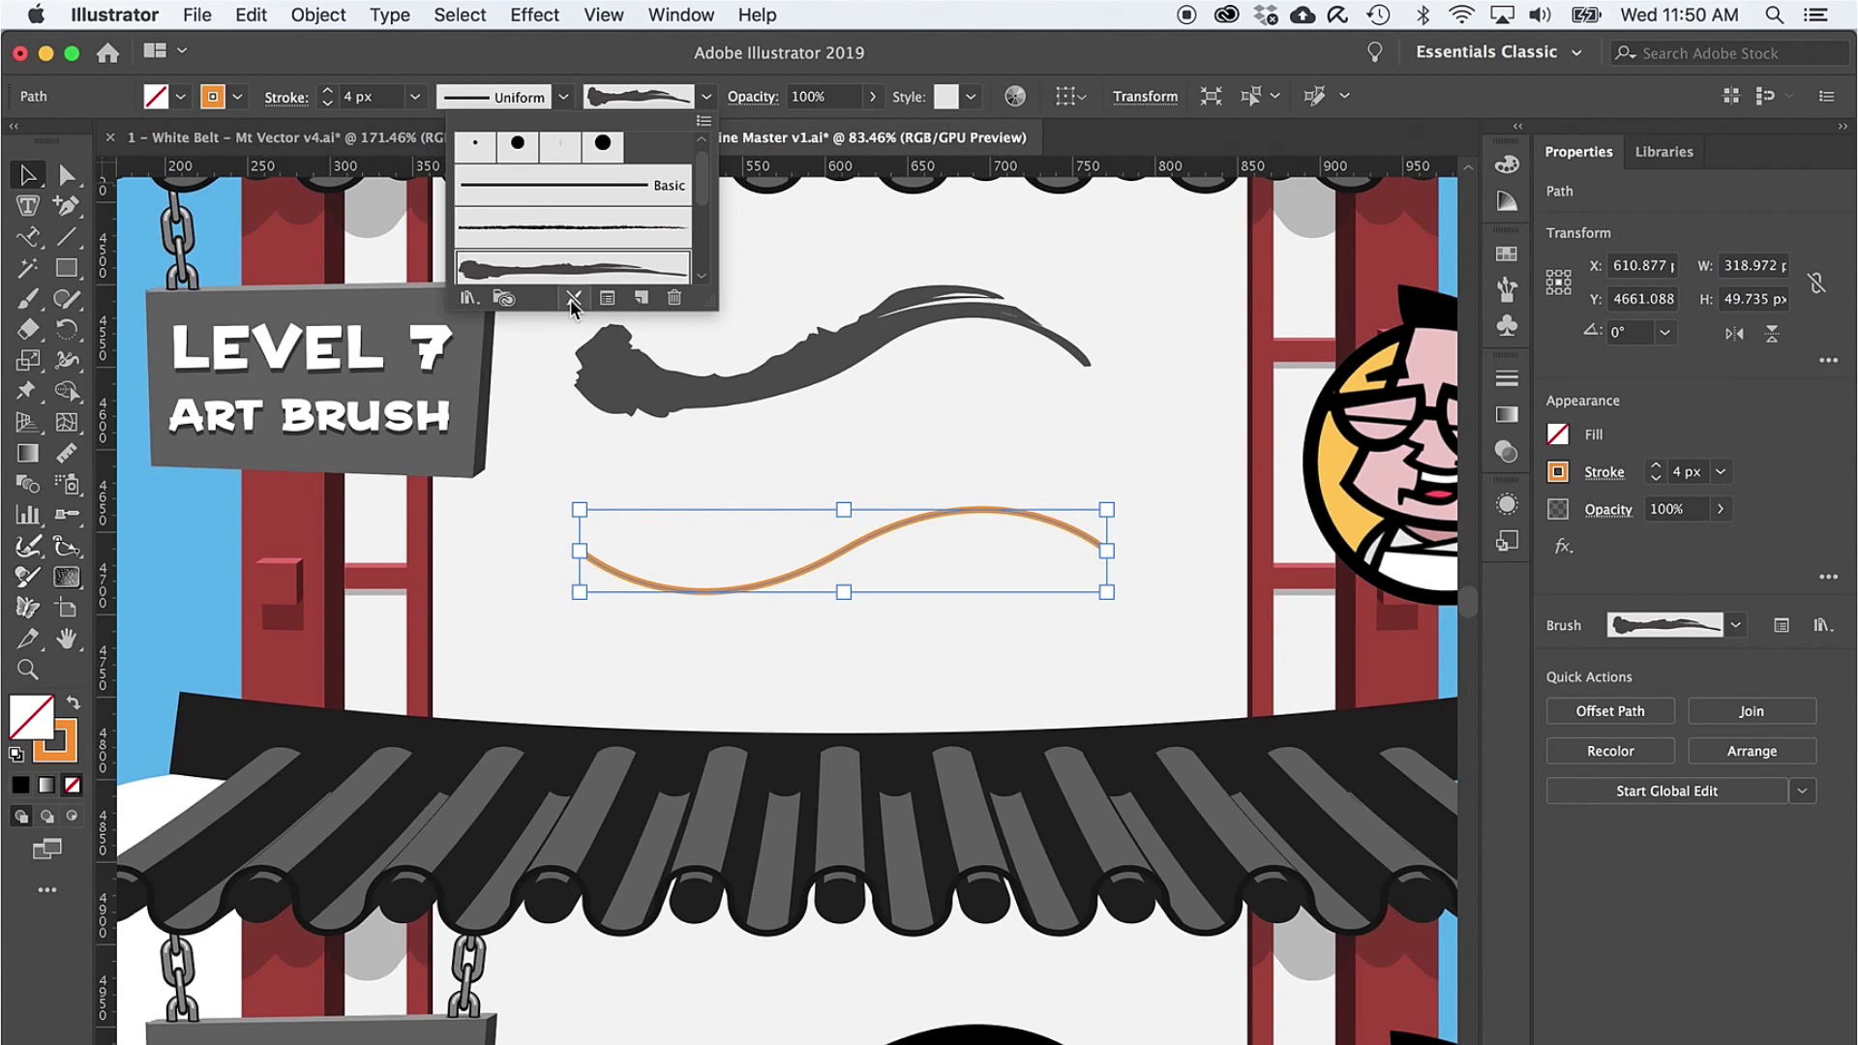
pyautogui.click(786, 294)
# Step: Select the Level 8 bottom wavy path and apply the Train Tracks brush
pyautogui.click(780, 270)
pyautogui.scroll(5, 781, 275)
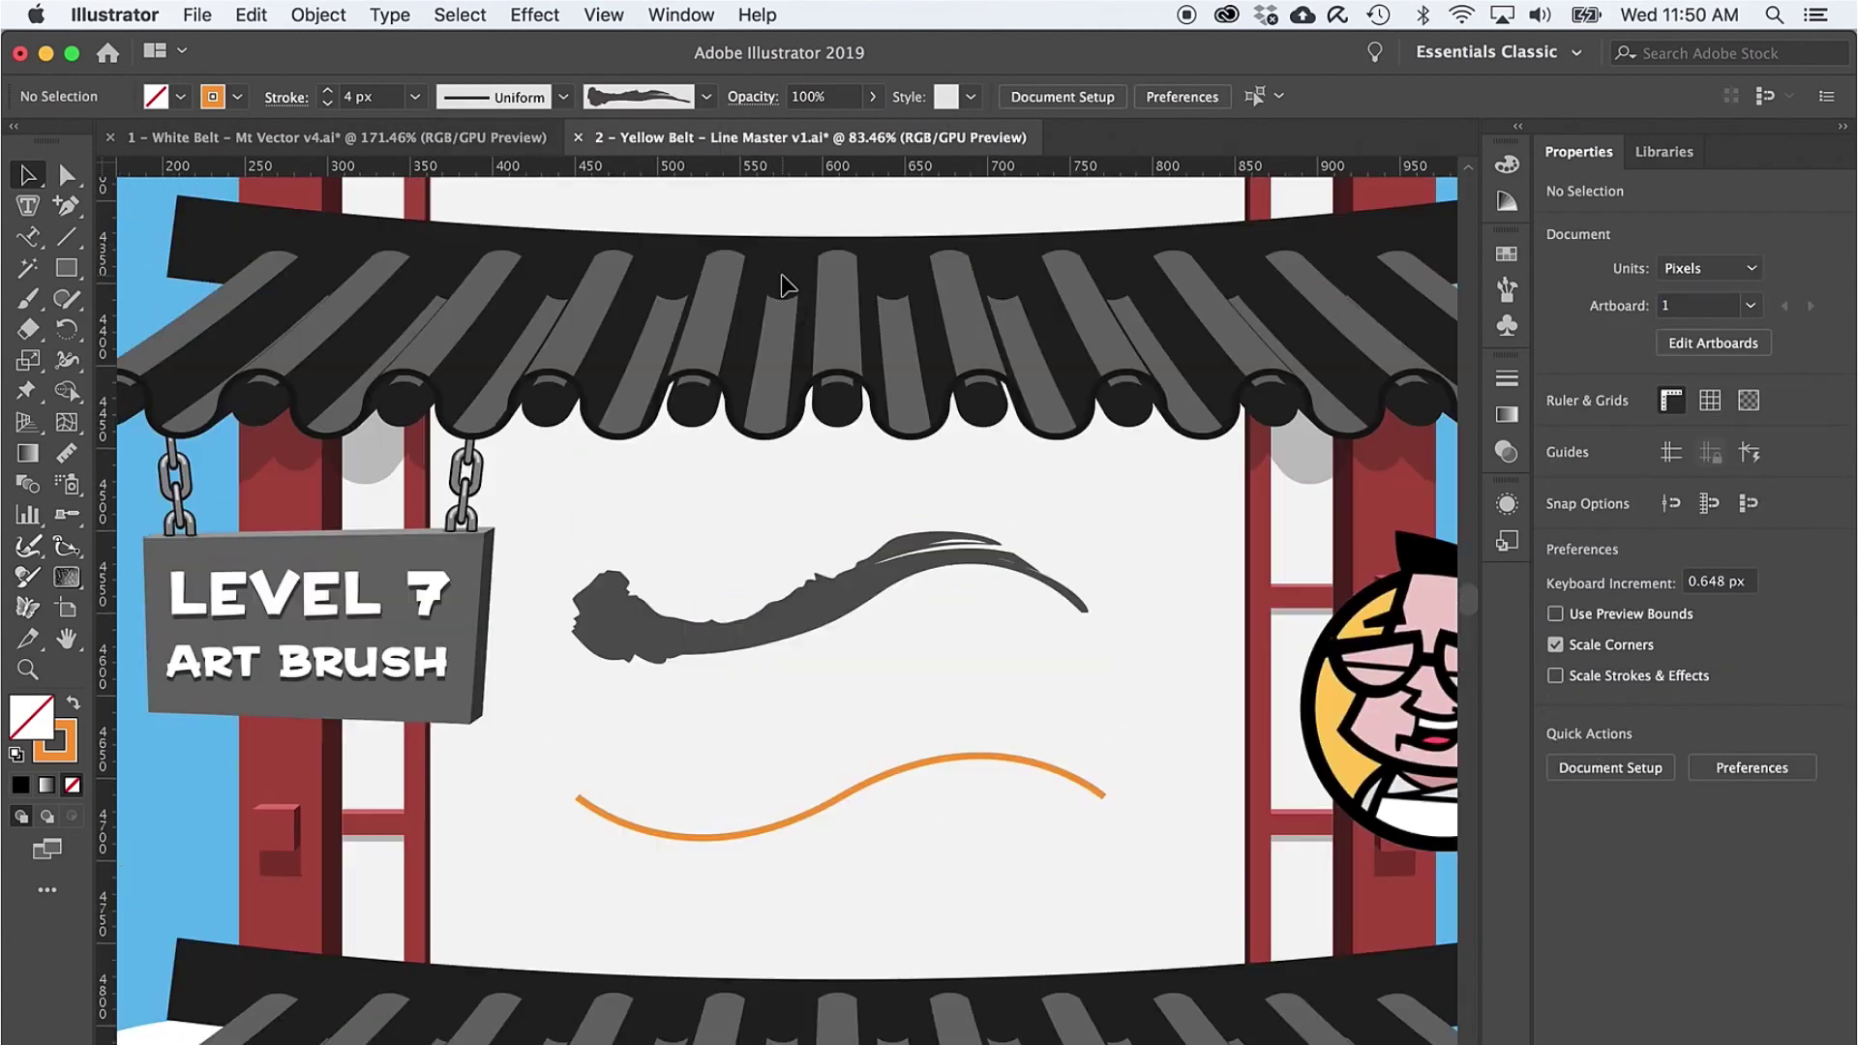
pyautogui.scroll(10, 781, 275)
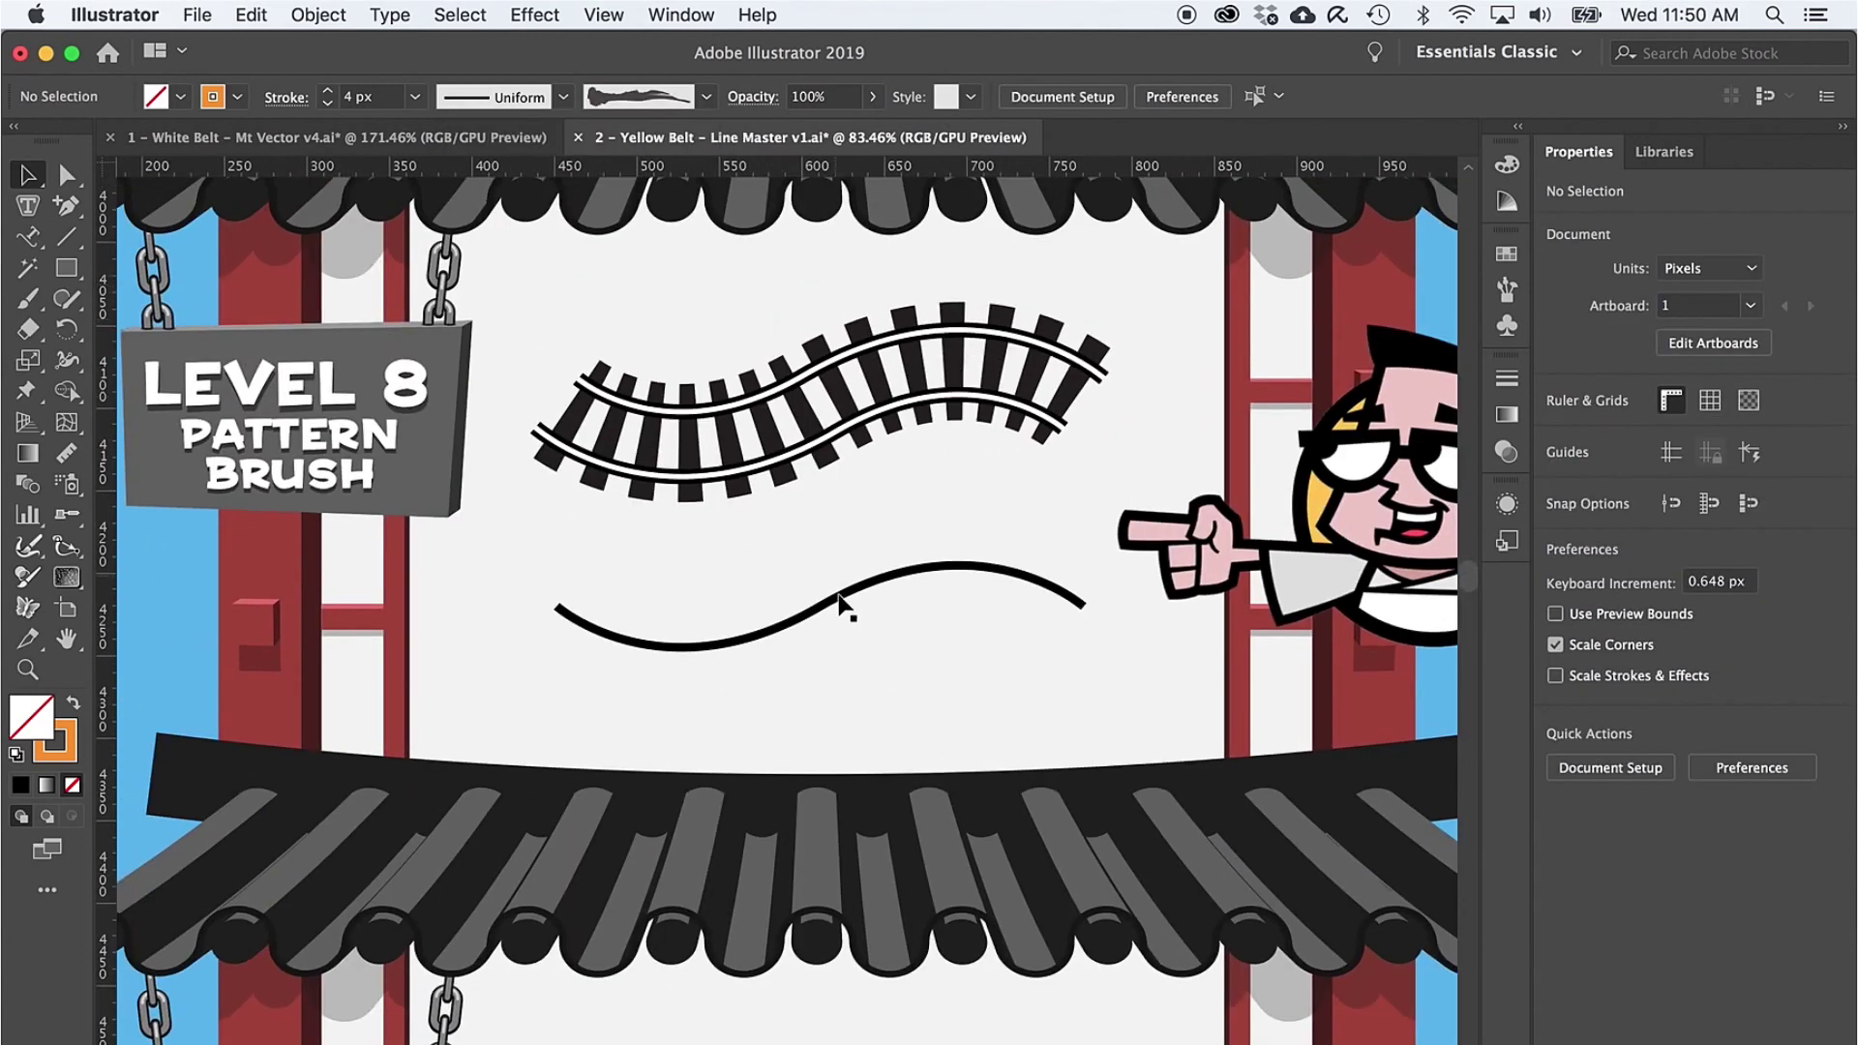
pyautogui.click(839, 600)
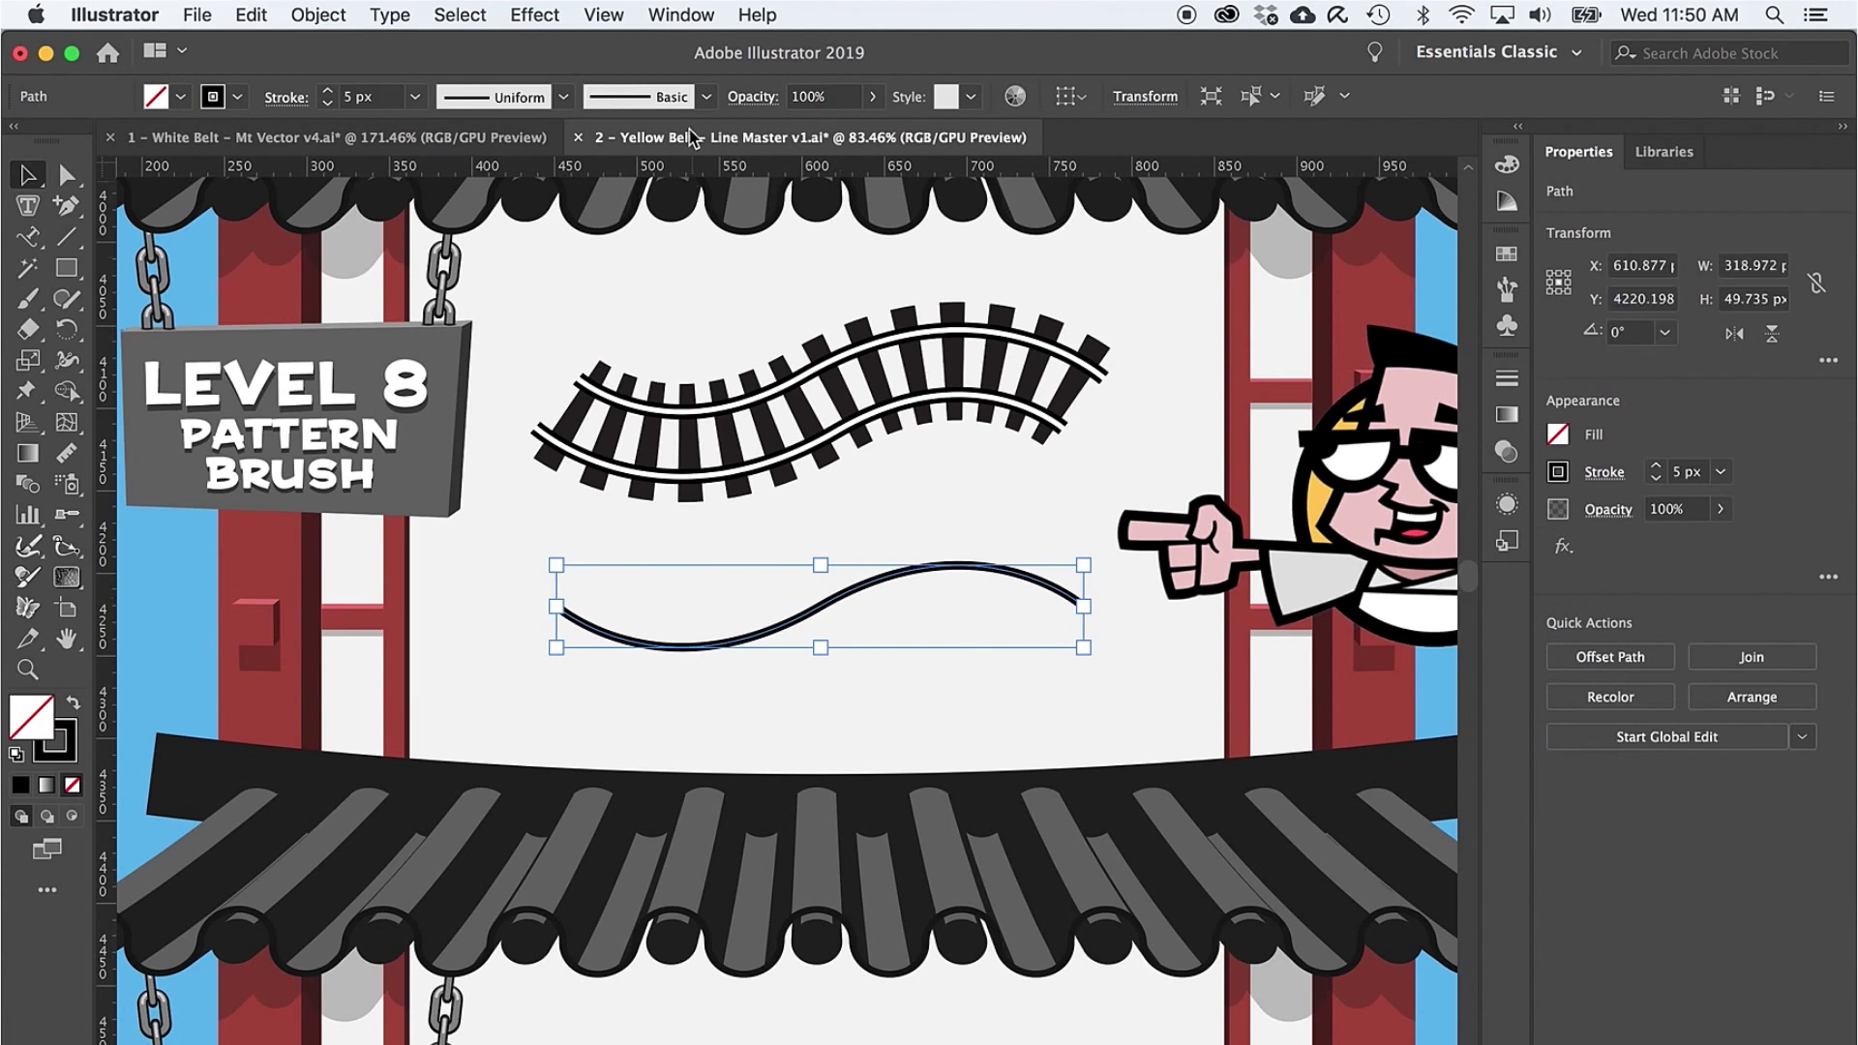
pyautogui.click(707, 97)
pyautogui.scroll(-3, 658, 234)
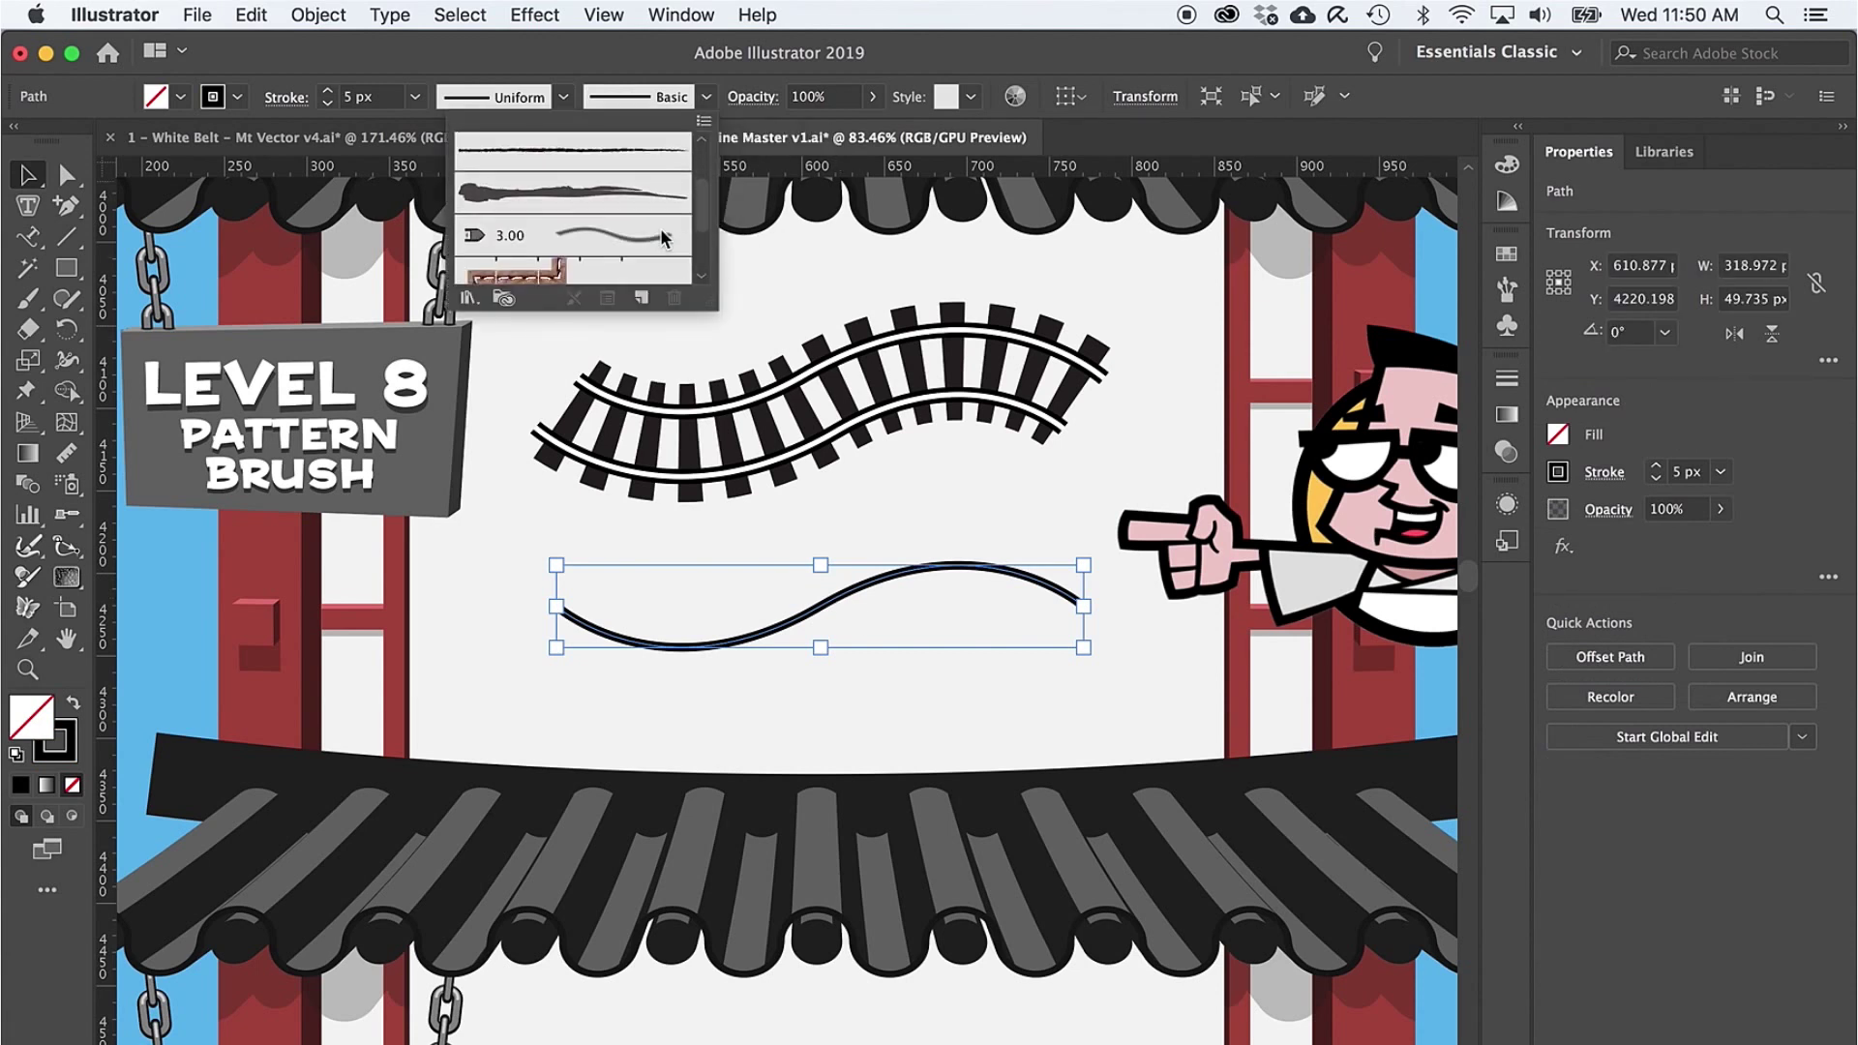
pyautogui.click(468, 299)
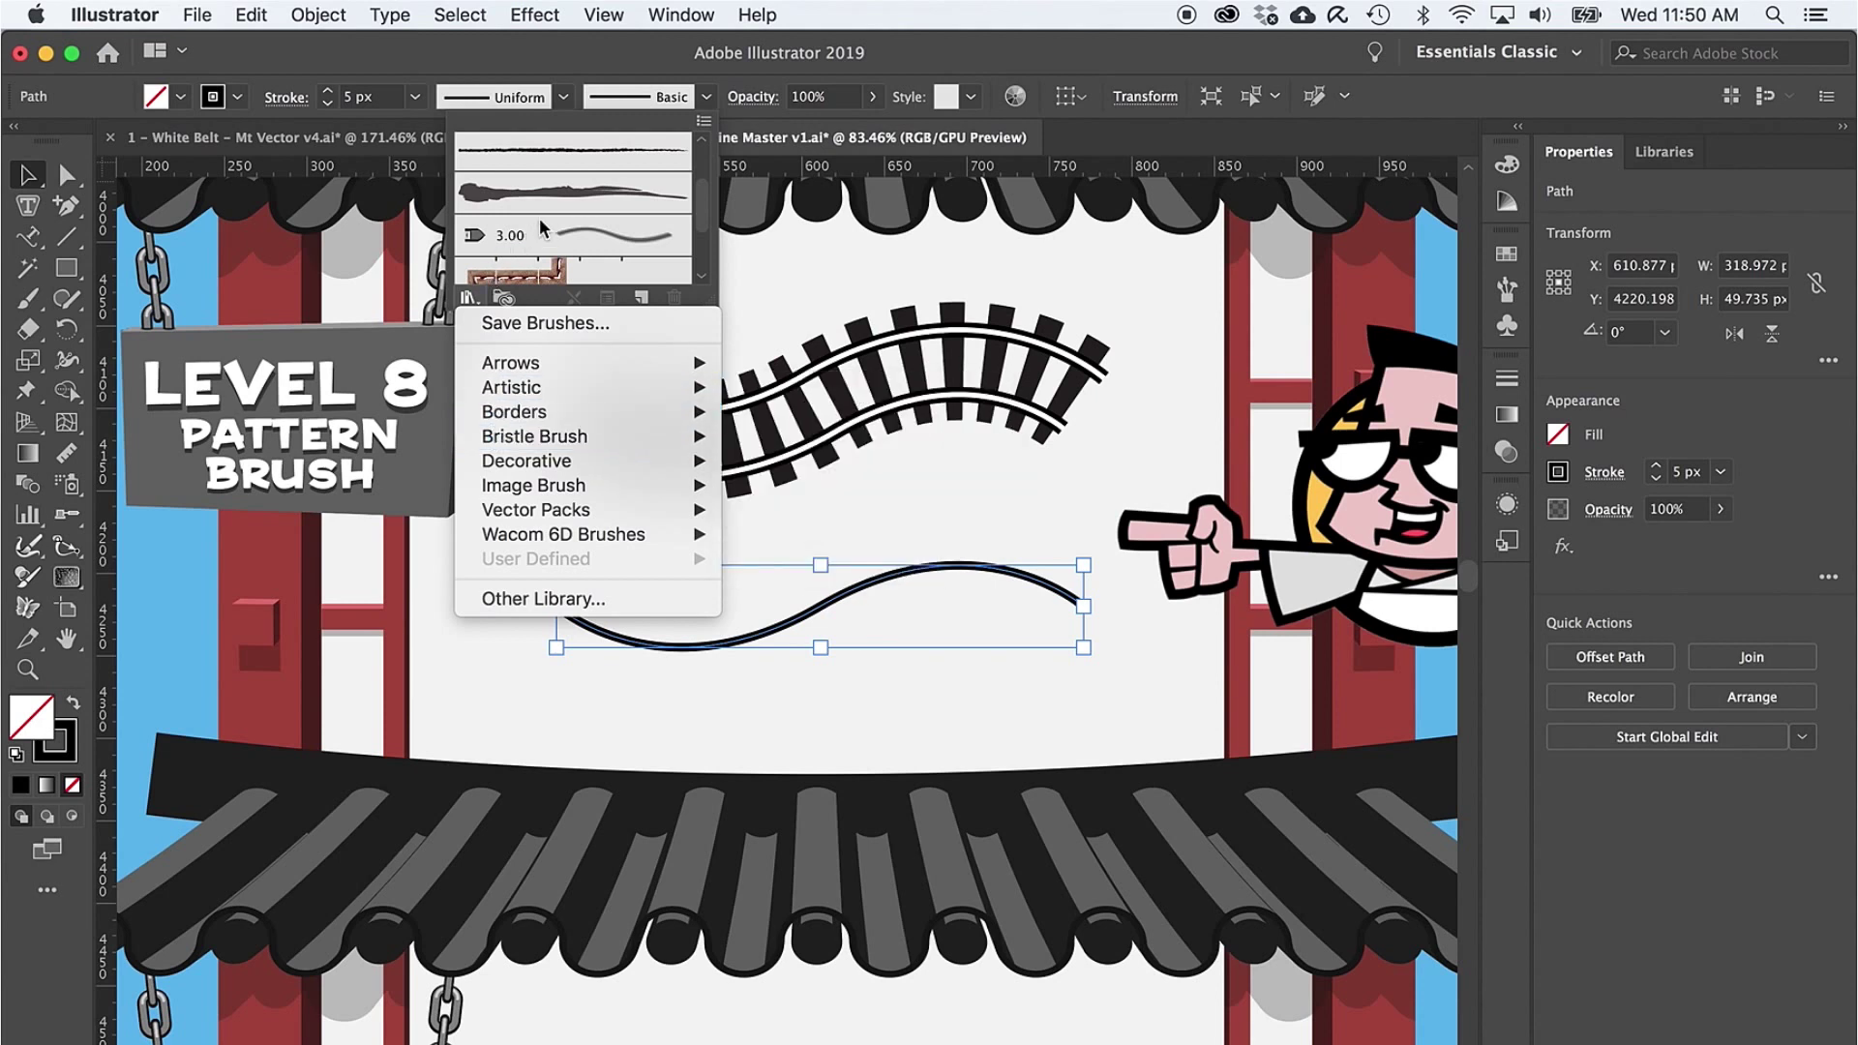
pyautogui.click(707, 213)
pyautogui.scroll(-1, 705, 219)
pyautogui.scroll(-2, 705, 218)
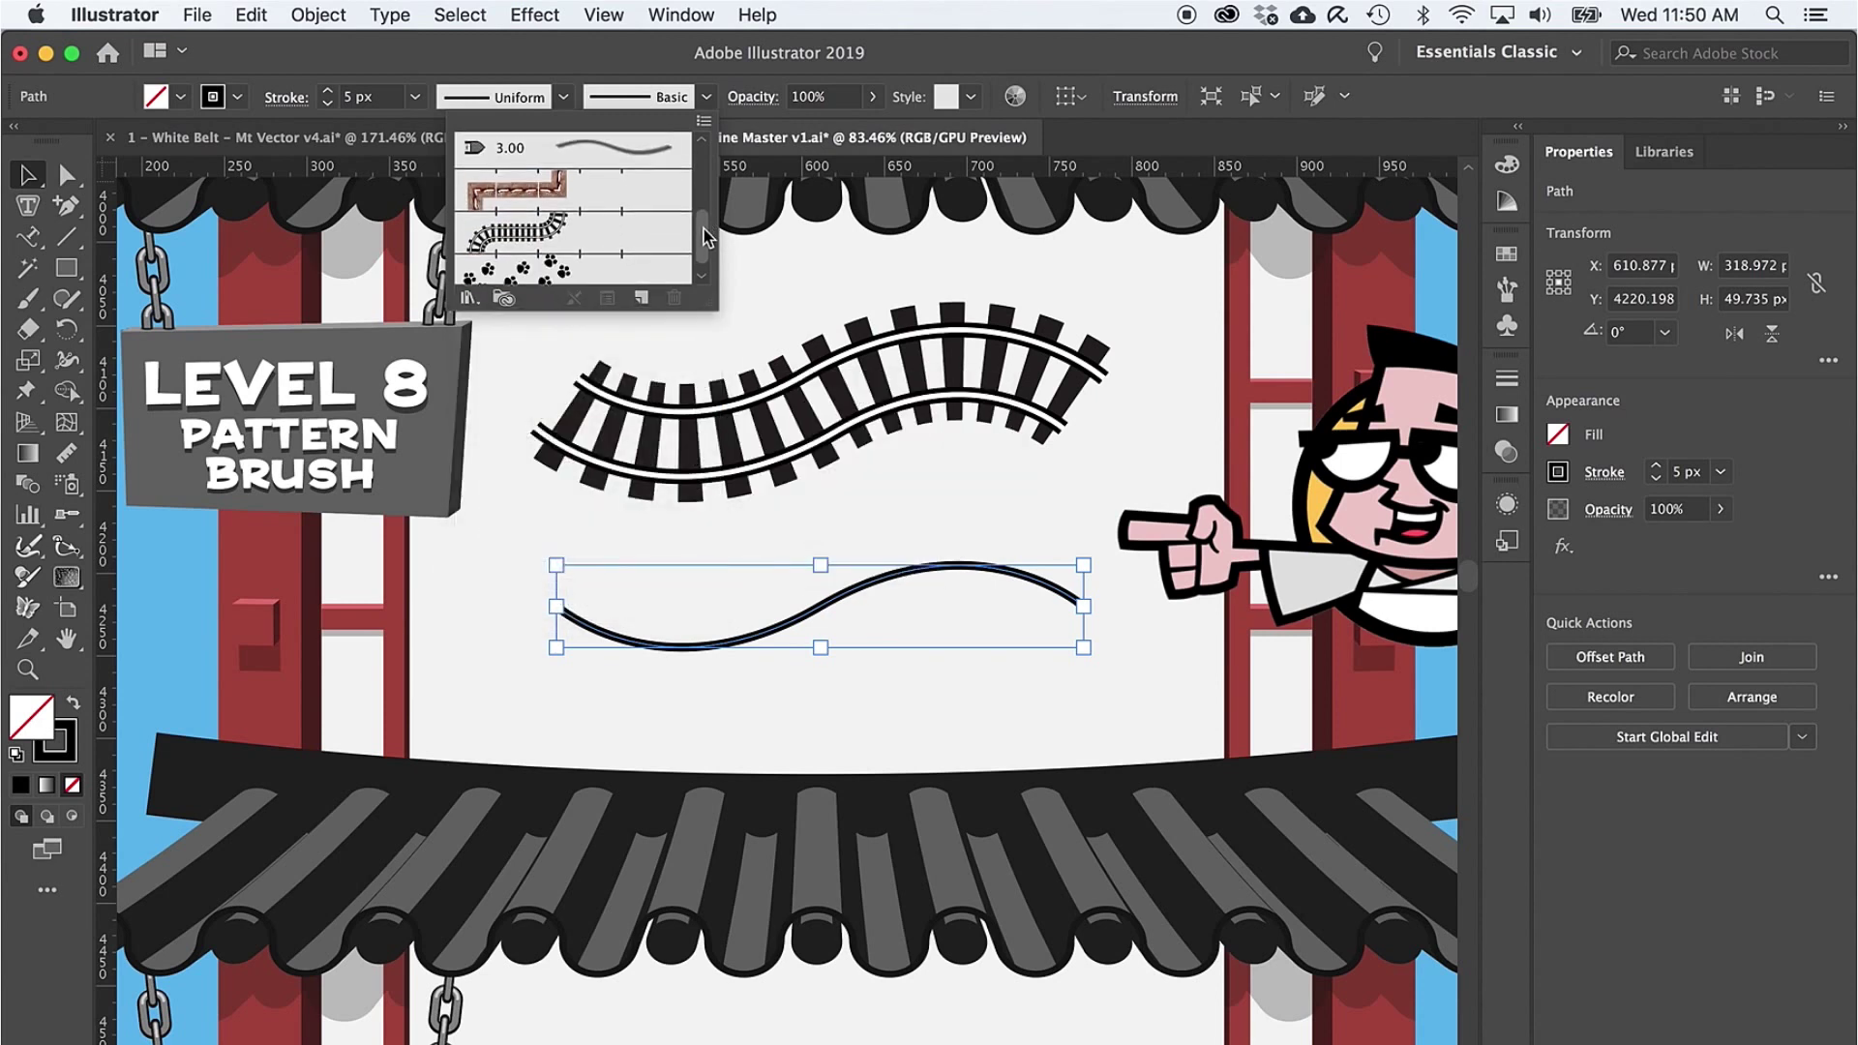
pyautogui.click(527, 229)
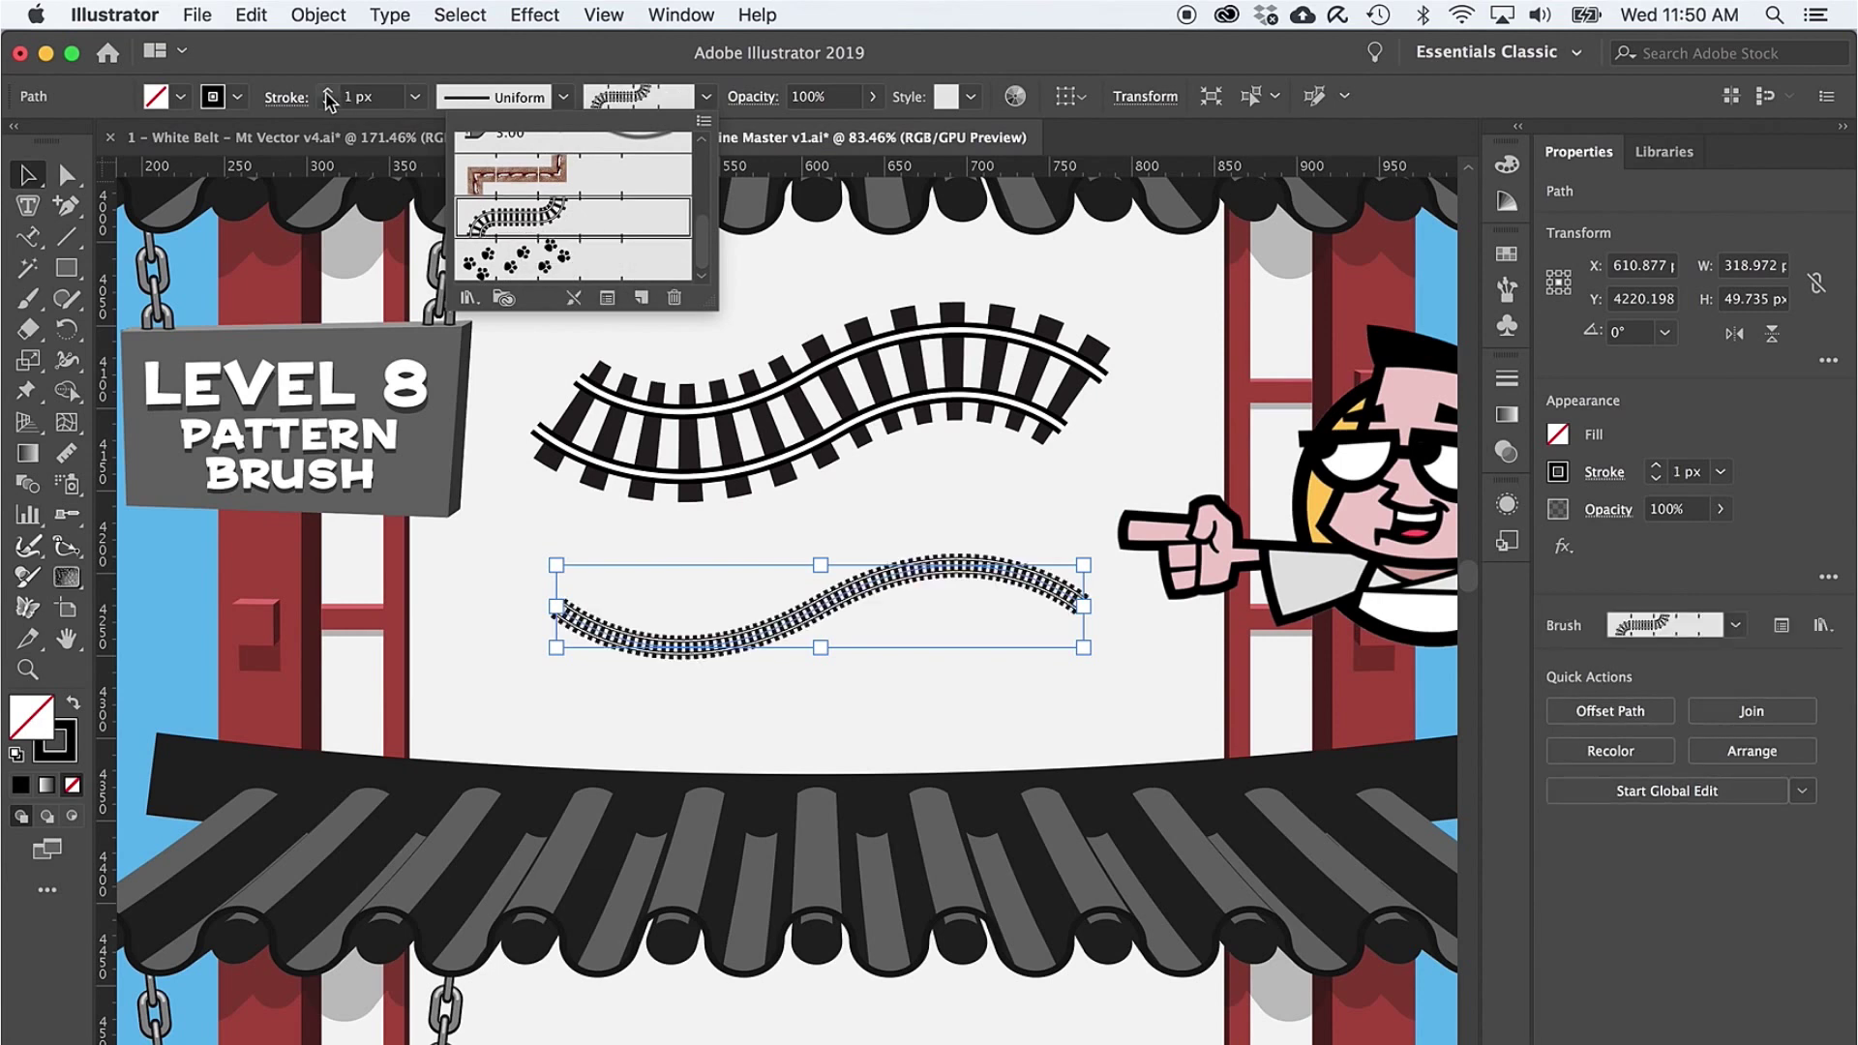
# Step: Raise the track stroke weight to 6 px
pyautogui.click(328, 92)
pyautogui.click(328, 92)
pyautogui.click(328, 92)
pyautogui.click(328, 92)
pyautogui.click(328, 92)
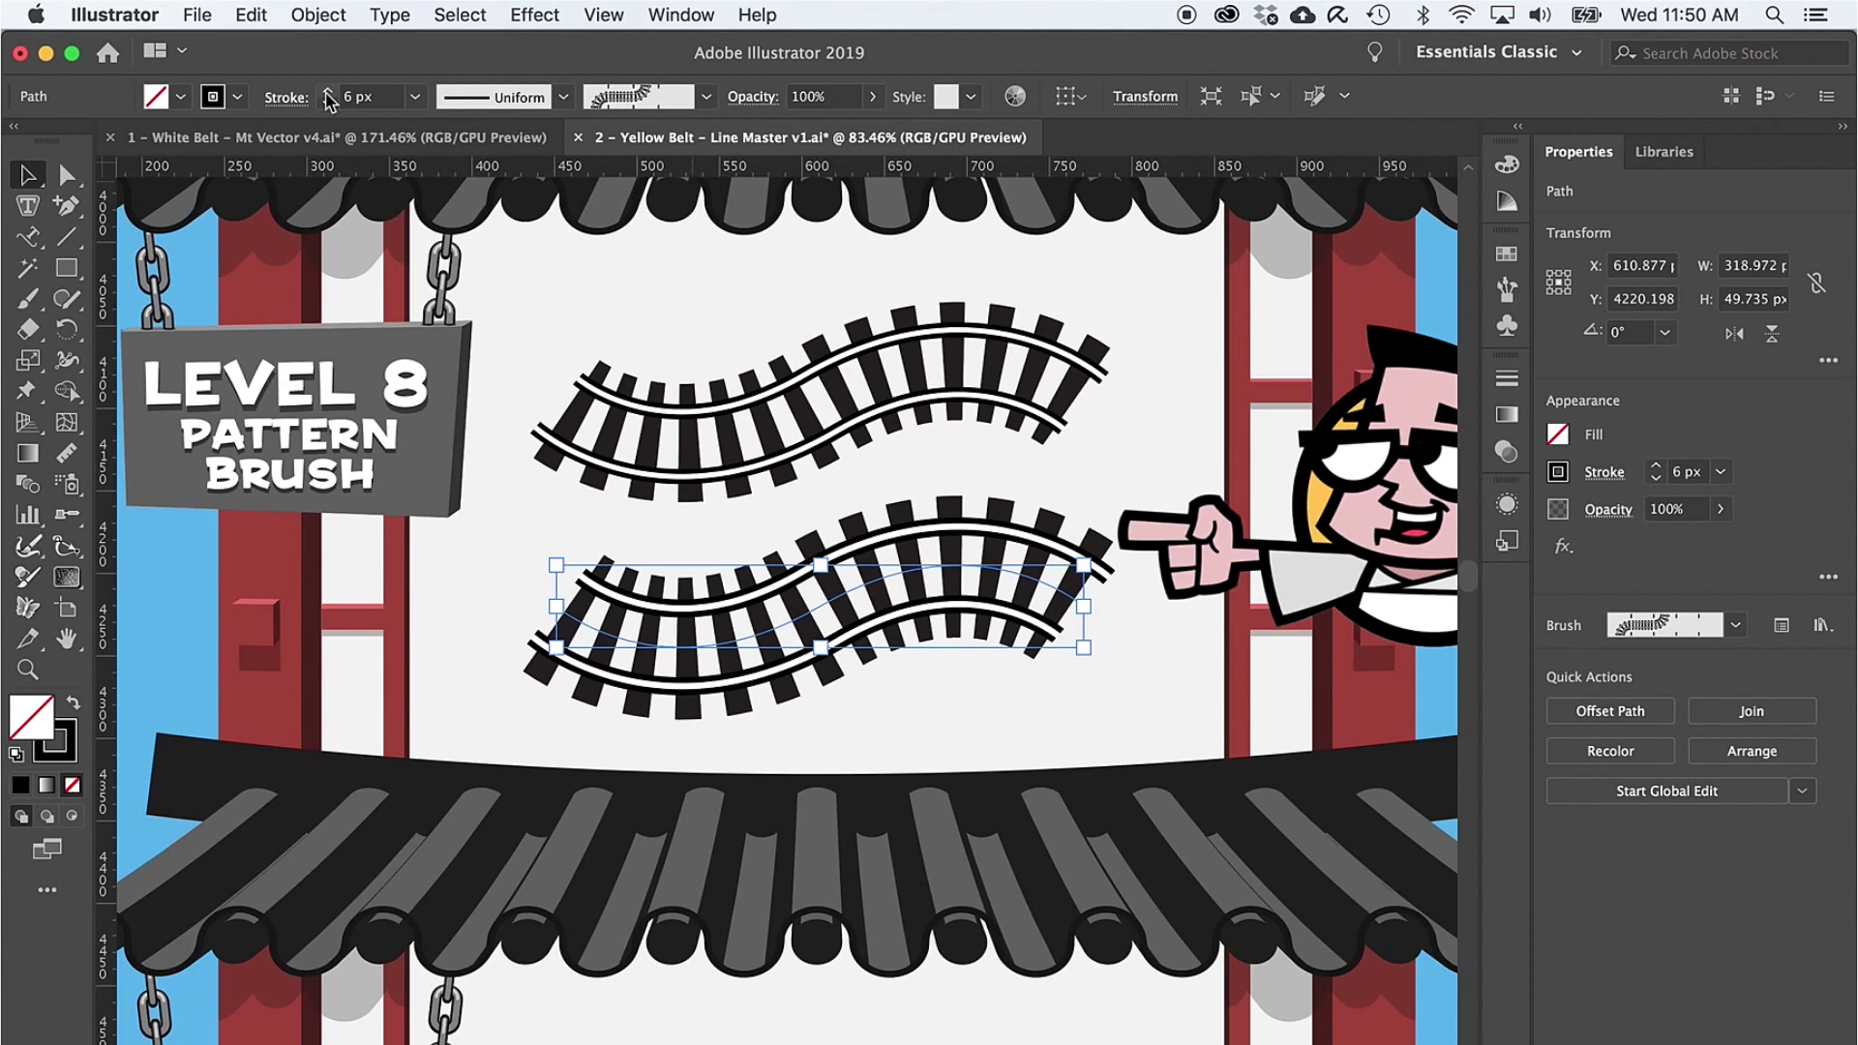
# Step: Give the lower wavy Level 9 path the Train Tracks pattern brush at a 5 px stroke weight
pyautogui.scroll(10, 694, 315)
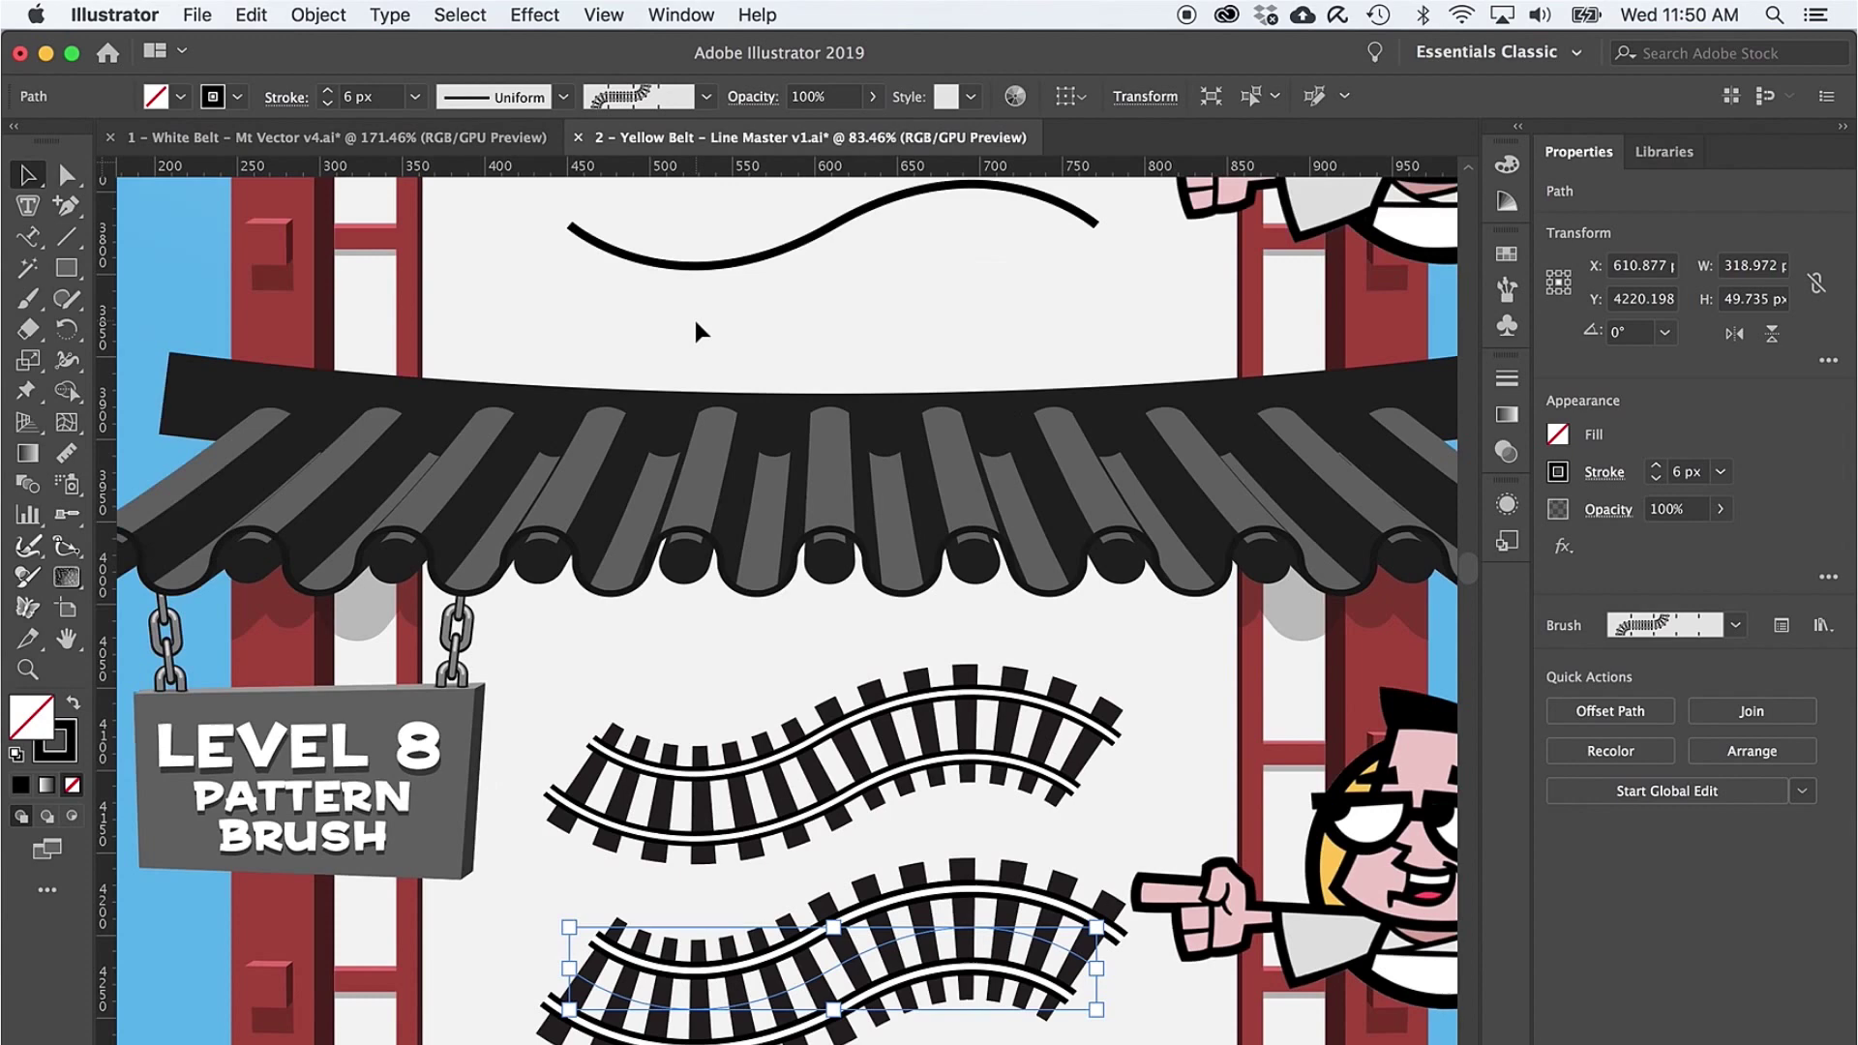
pyautogui.scroll(3, 694, 317)
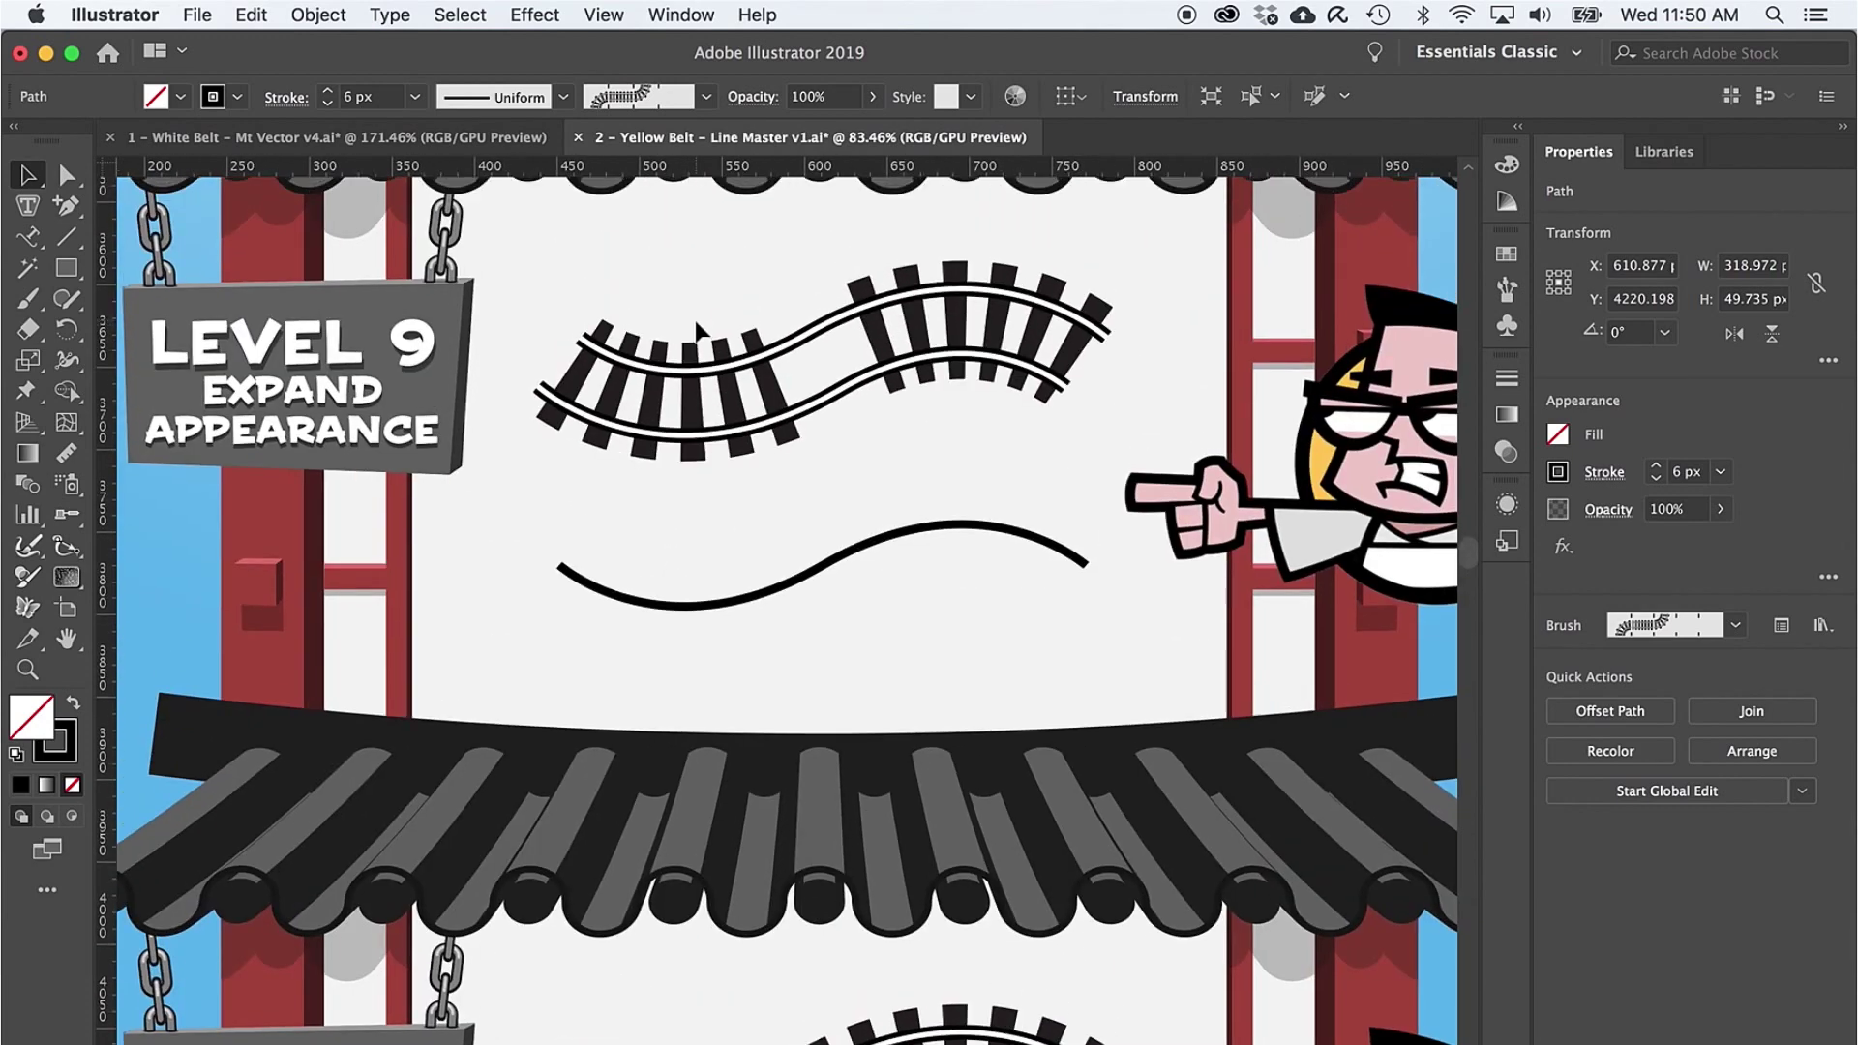
pyautogui.click(813, 558)
pyautogui.click(706, 97)
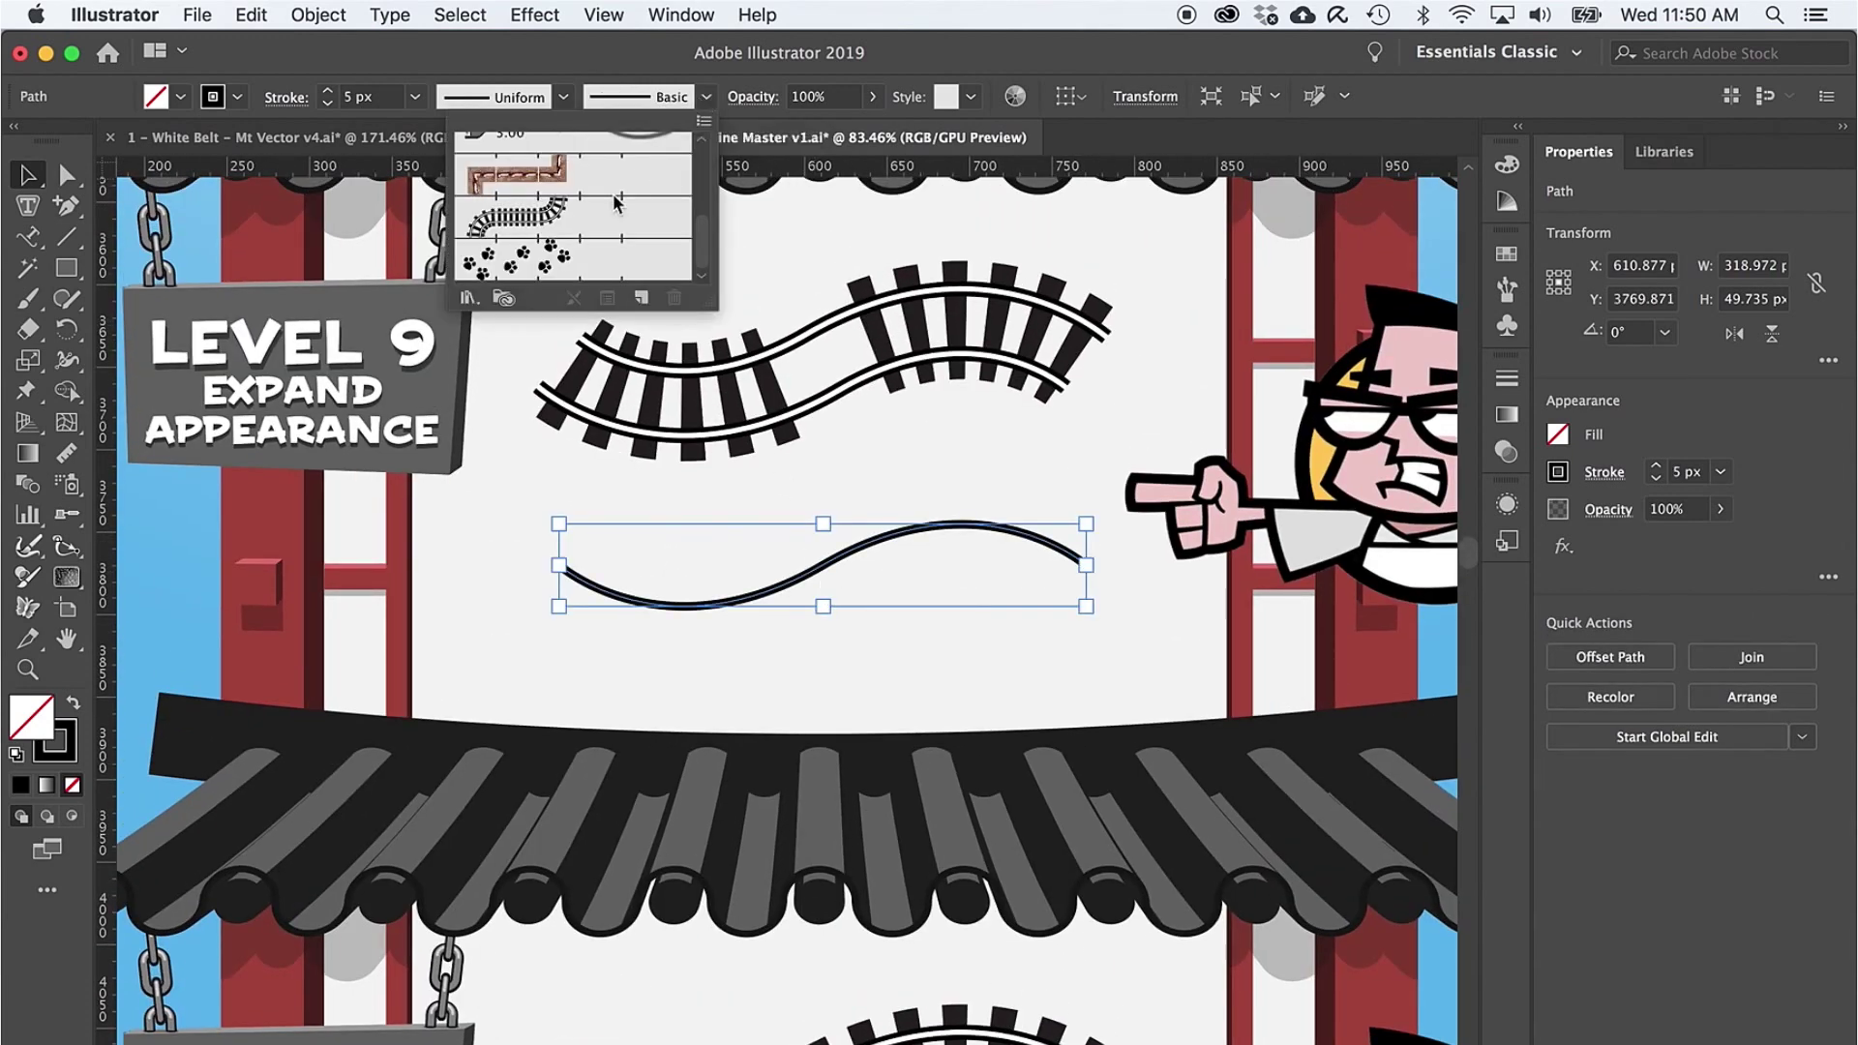
pyautogui.click(537, 225)
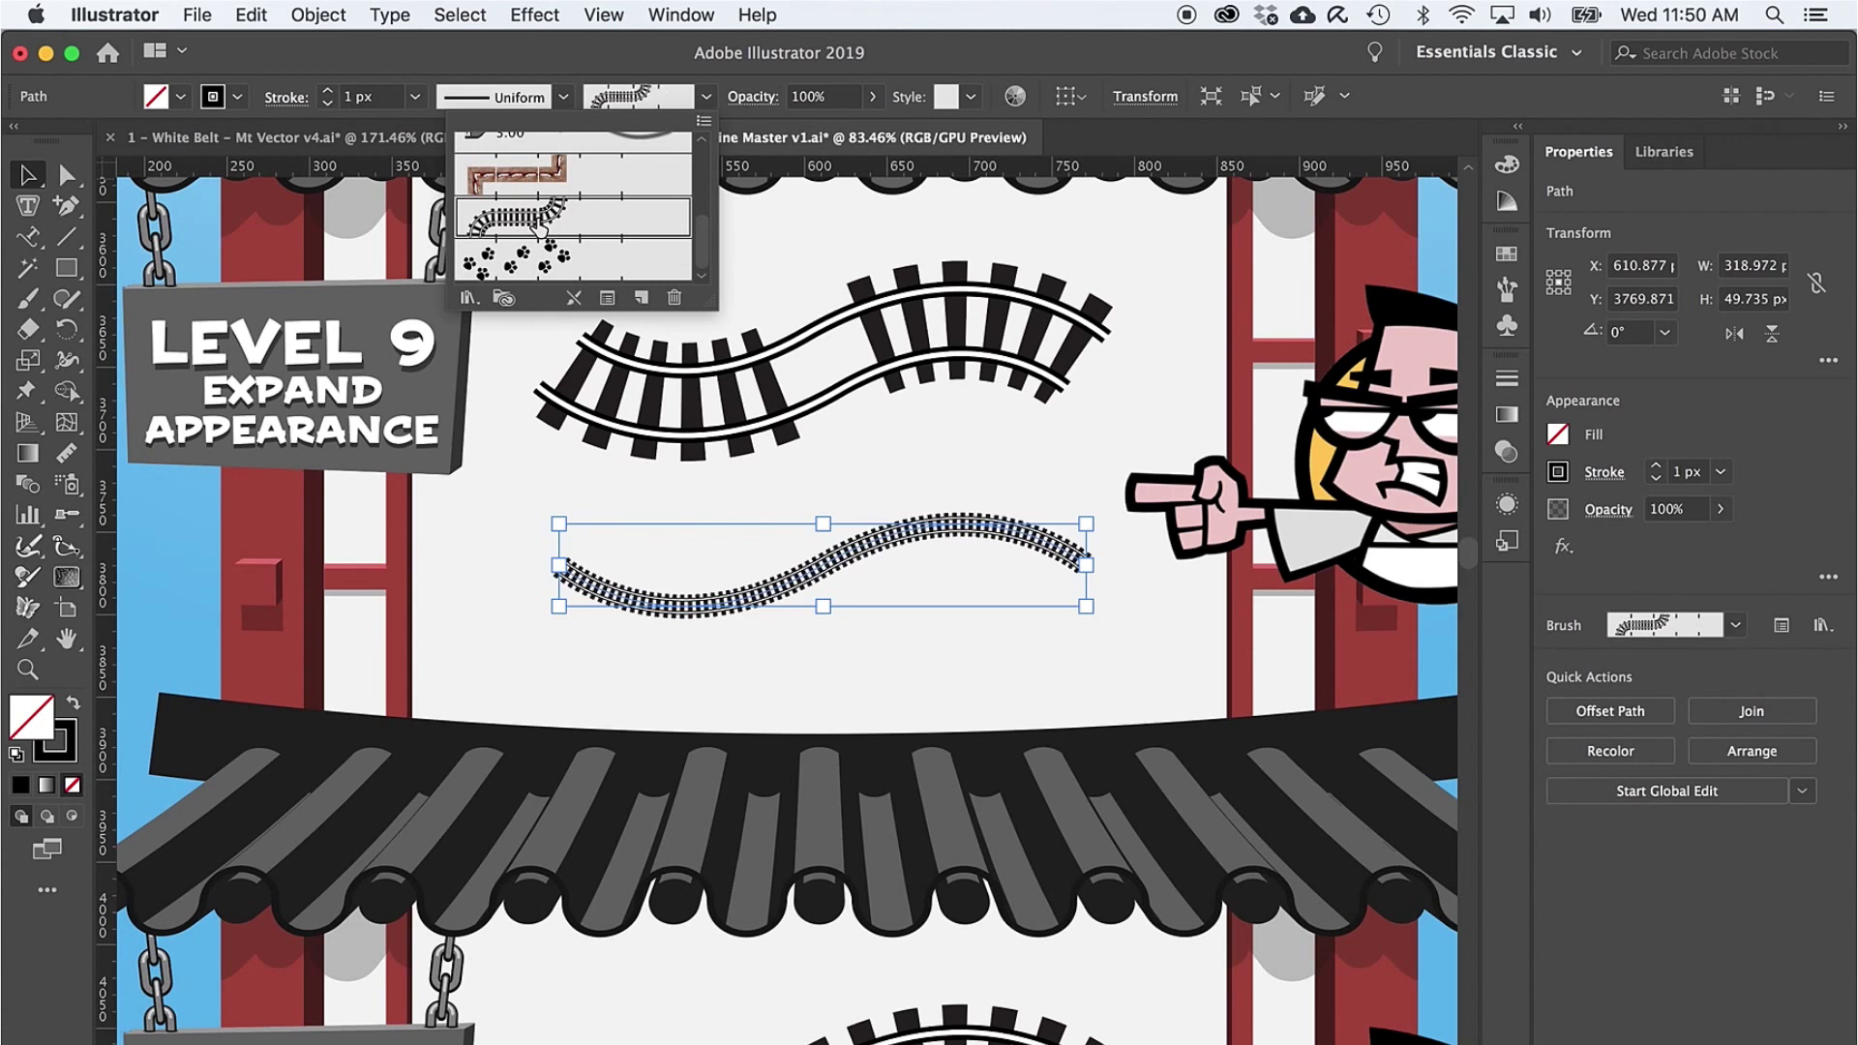
pyautogui.click(329, 91)
pyautogui.click(330, 91)
pyautogui.click(330, 91)
pyautogui.click(329, 92)
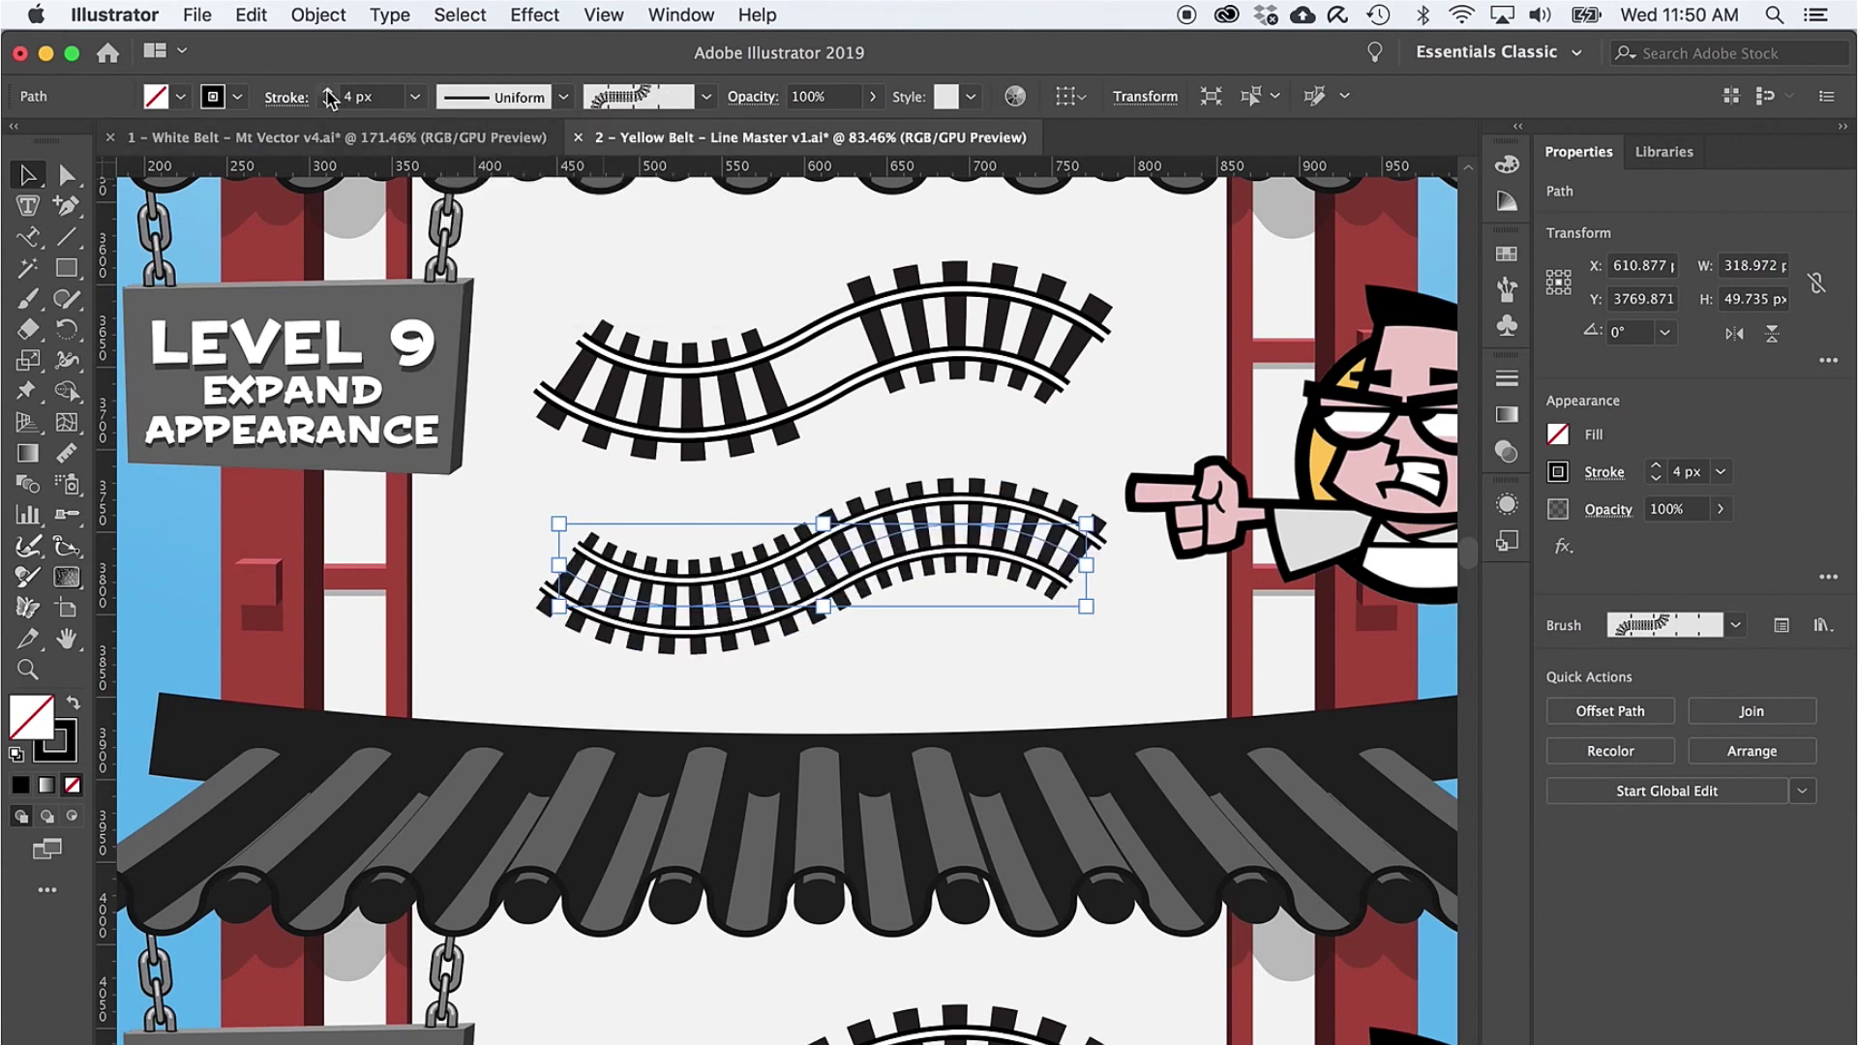
pyautogui.click(329, 92)
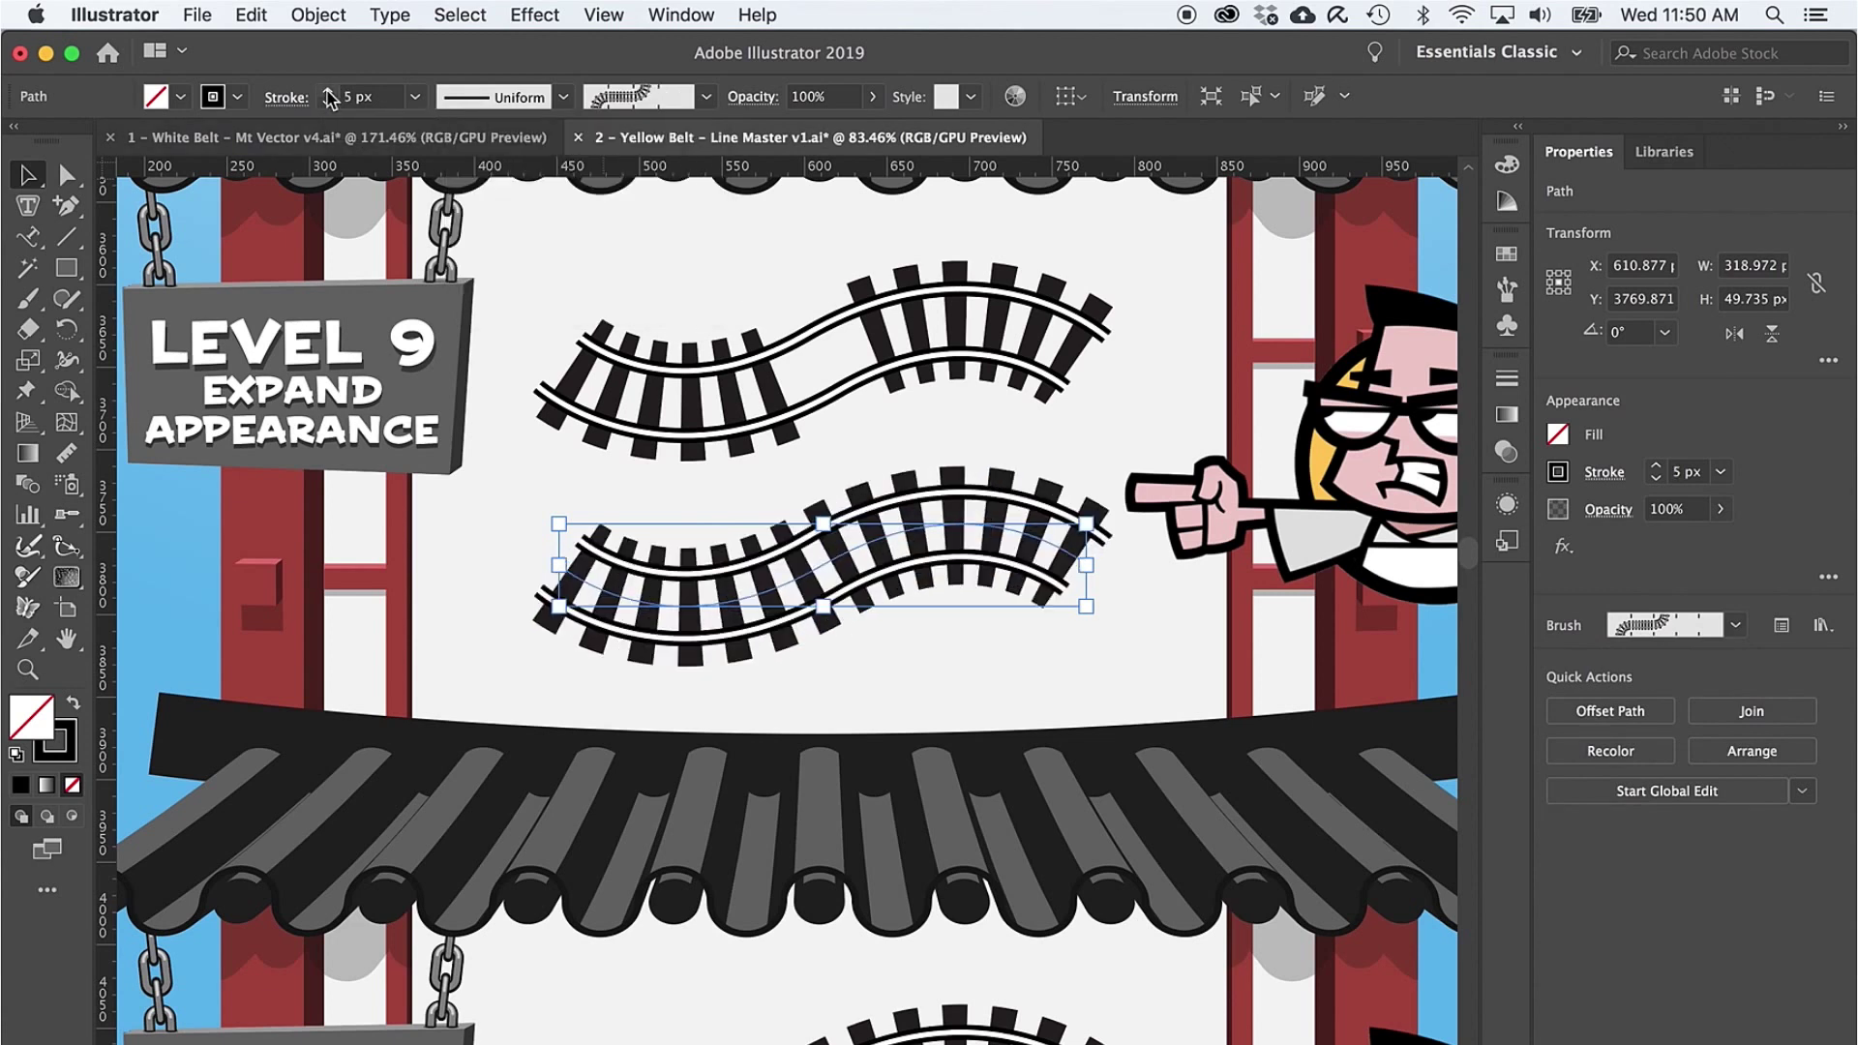
# Step: Expand the brushed Level 9 track into shapes and check its anchor points with Direct Selection
pyautogui.click(315, 20)
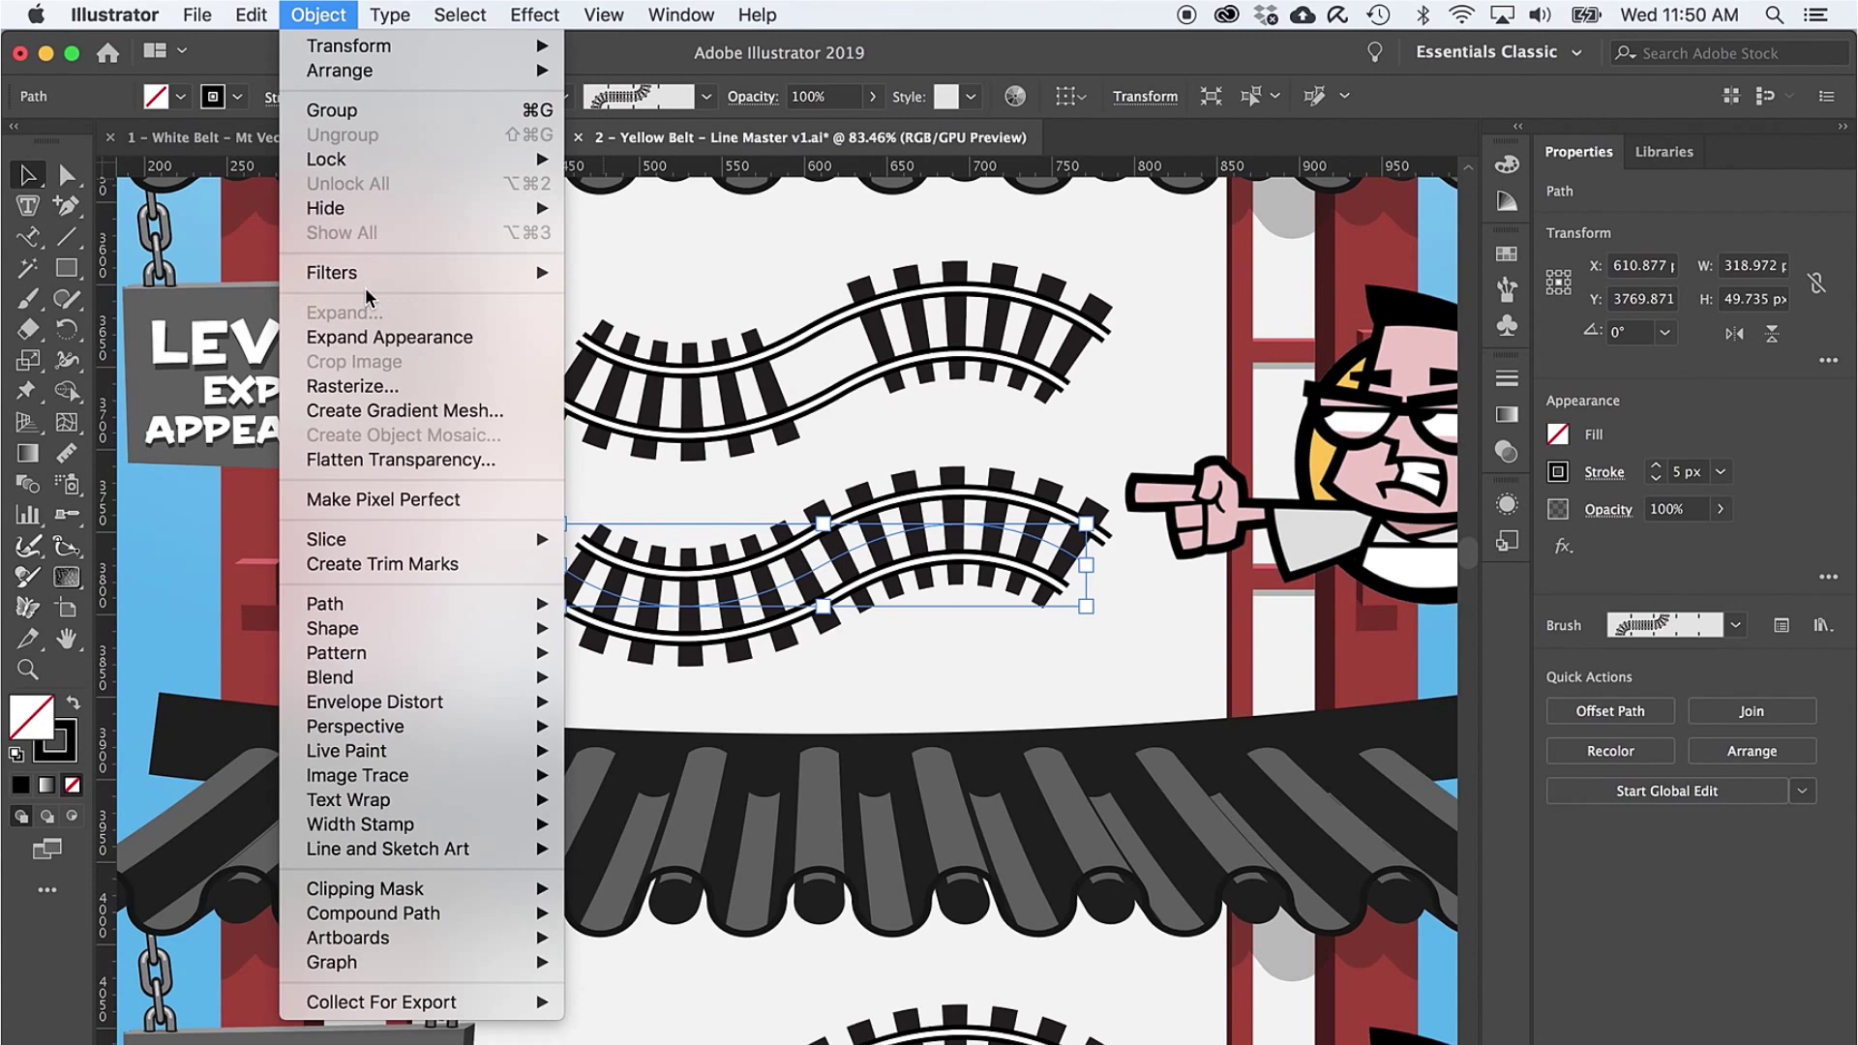
pyautogui.click(381, 339)
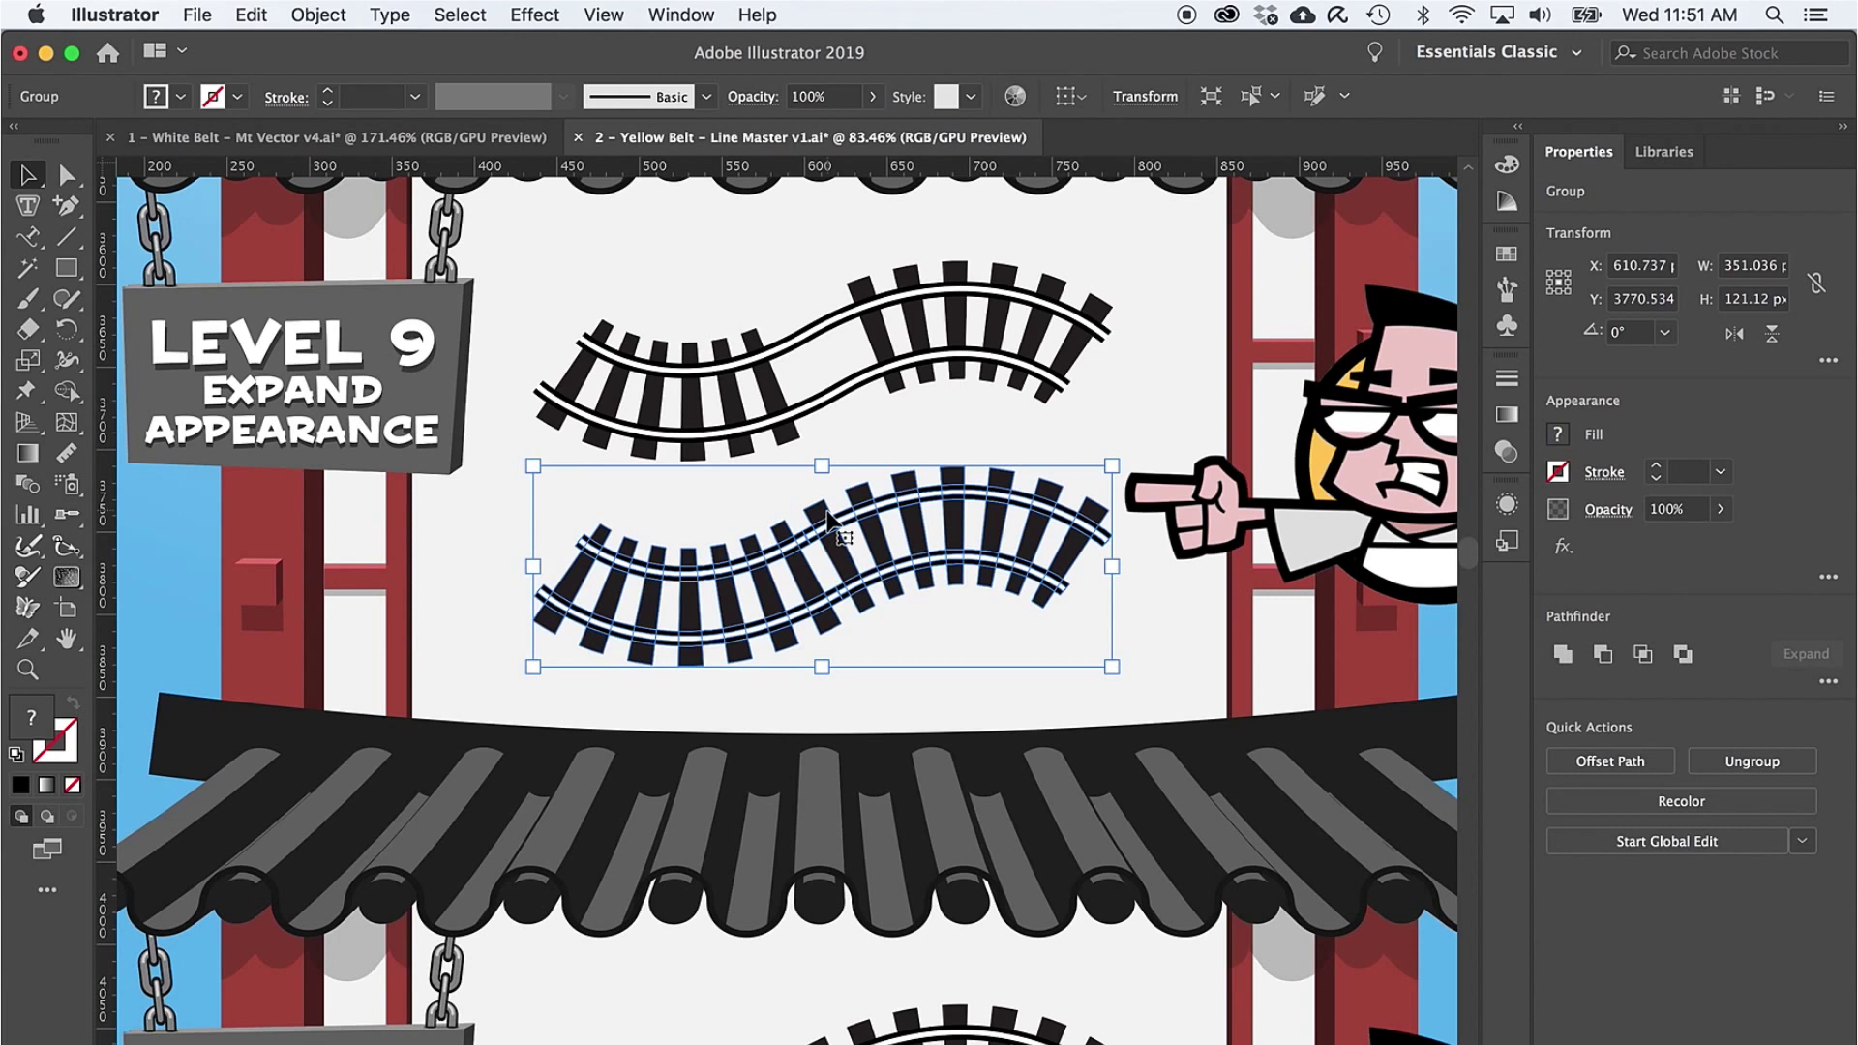
pyautogui.press('a')
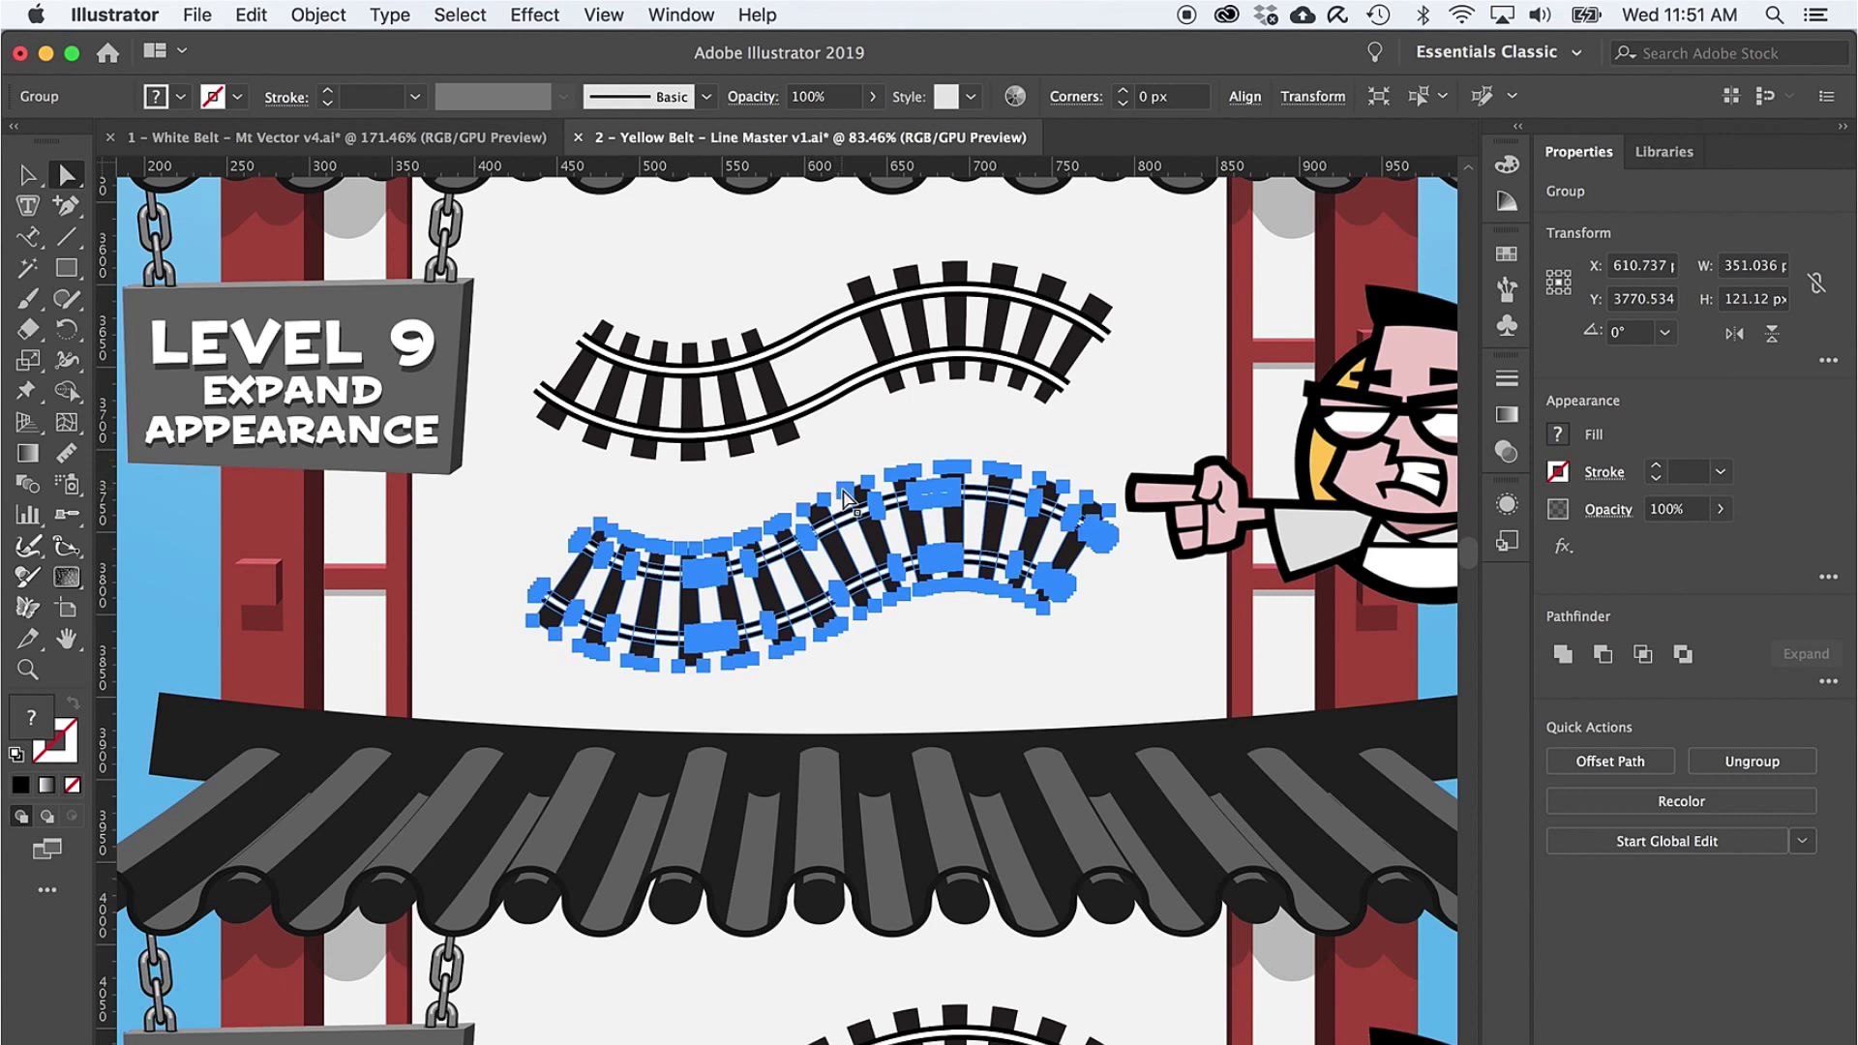
pyautogui.click(845, 493)
pyautogui.click(850, 503)
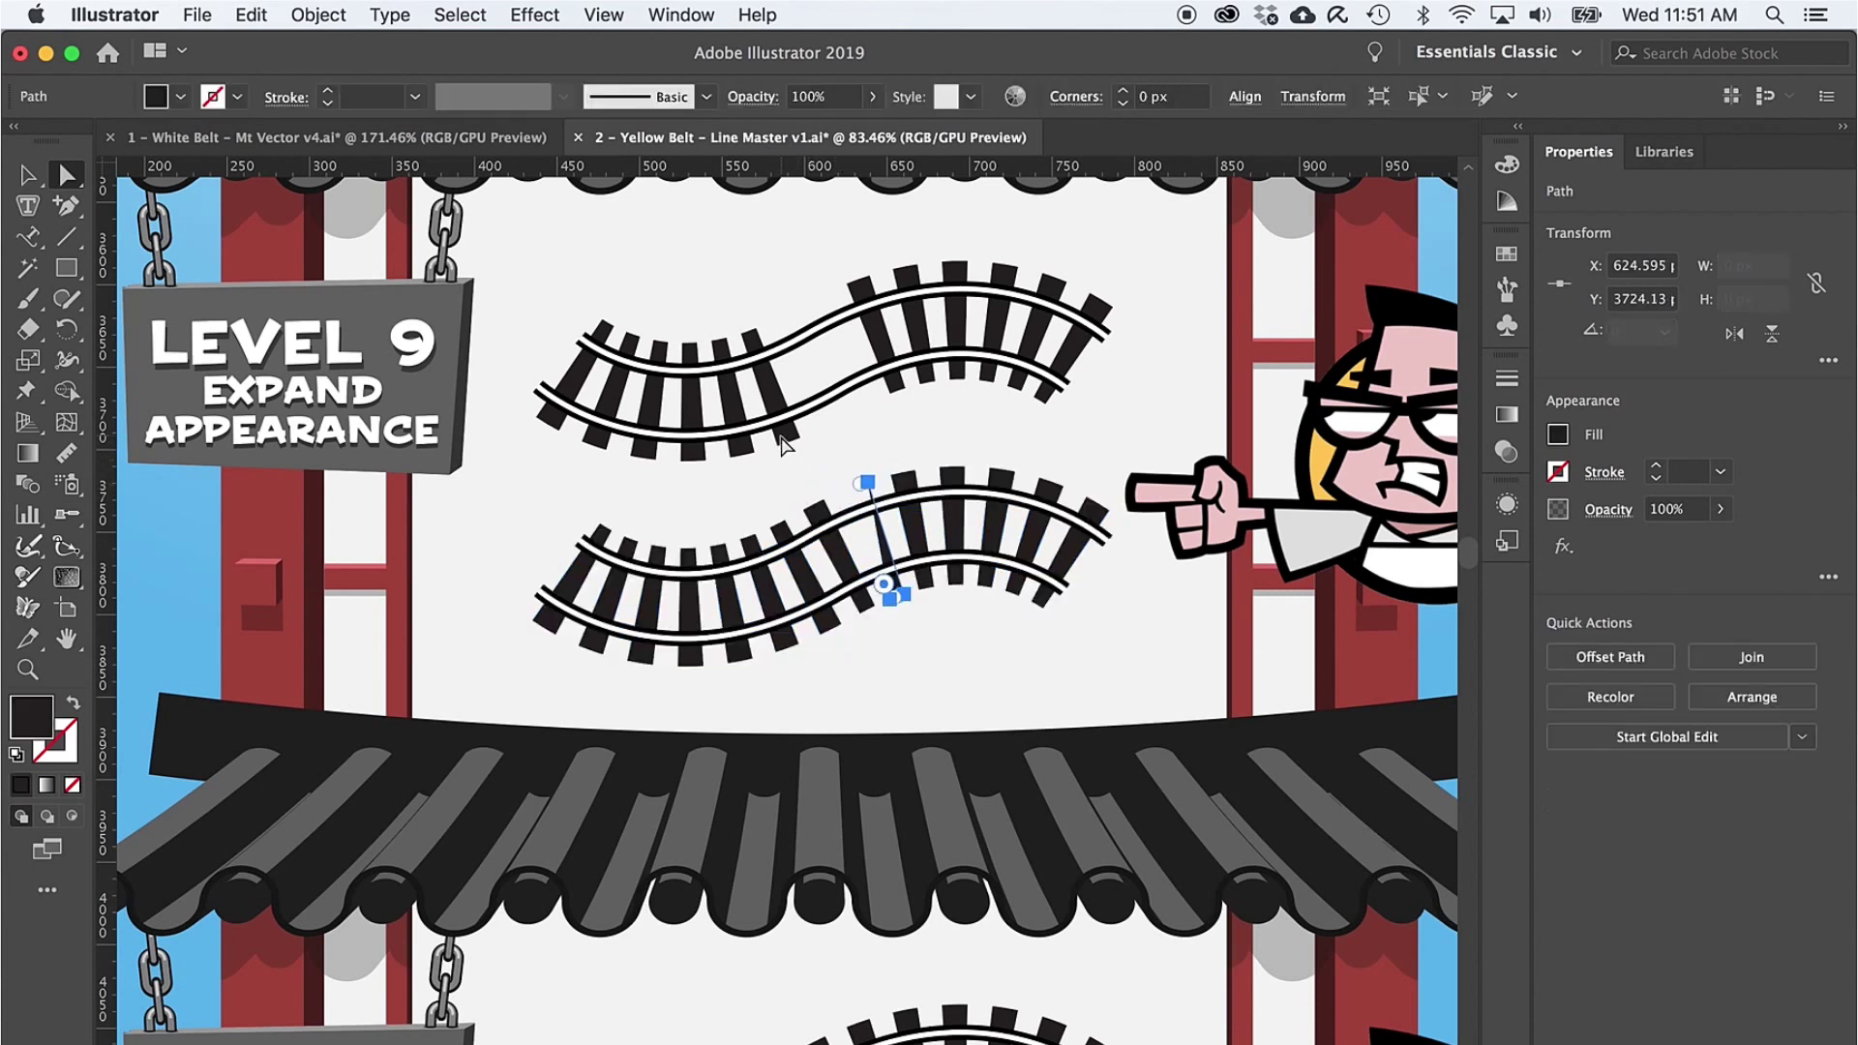
pyautogui.click(816, 520)
pyautogui.click(689, 500)
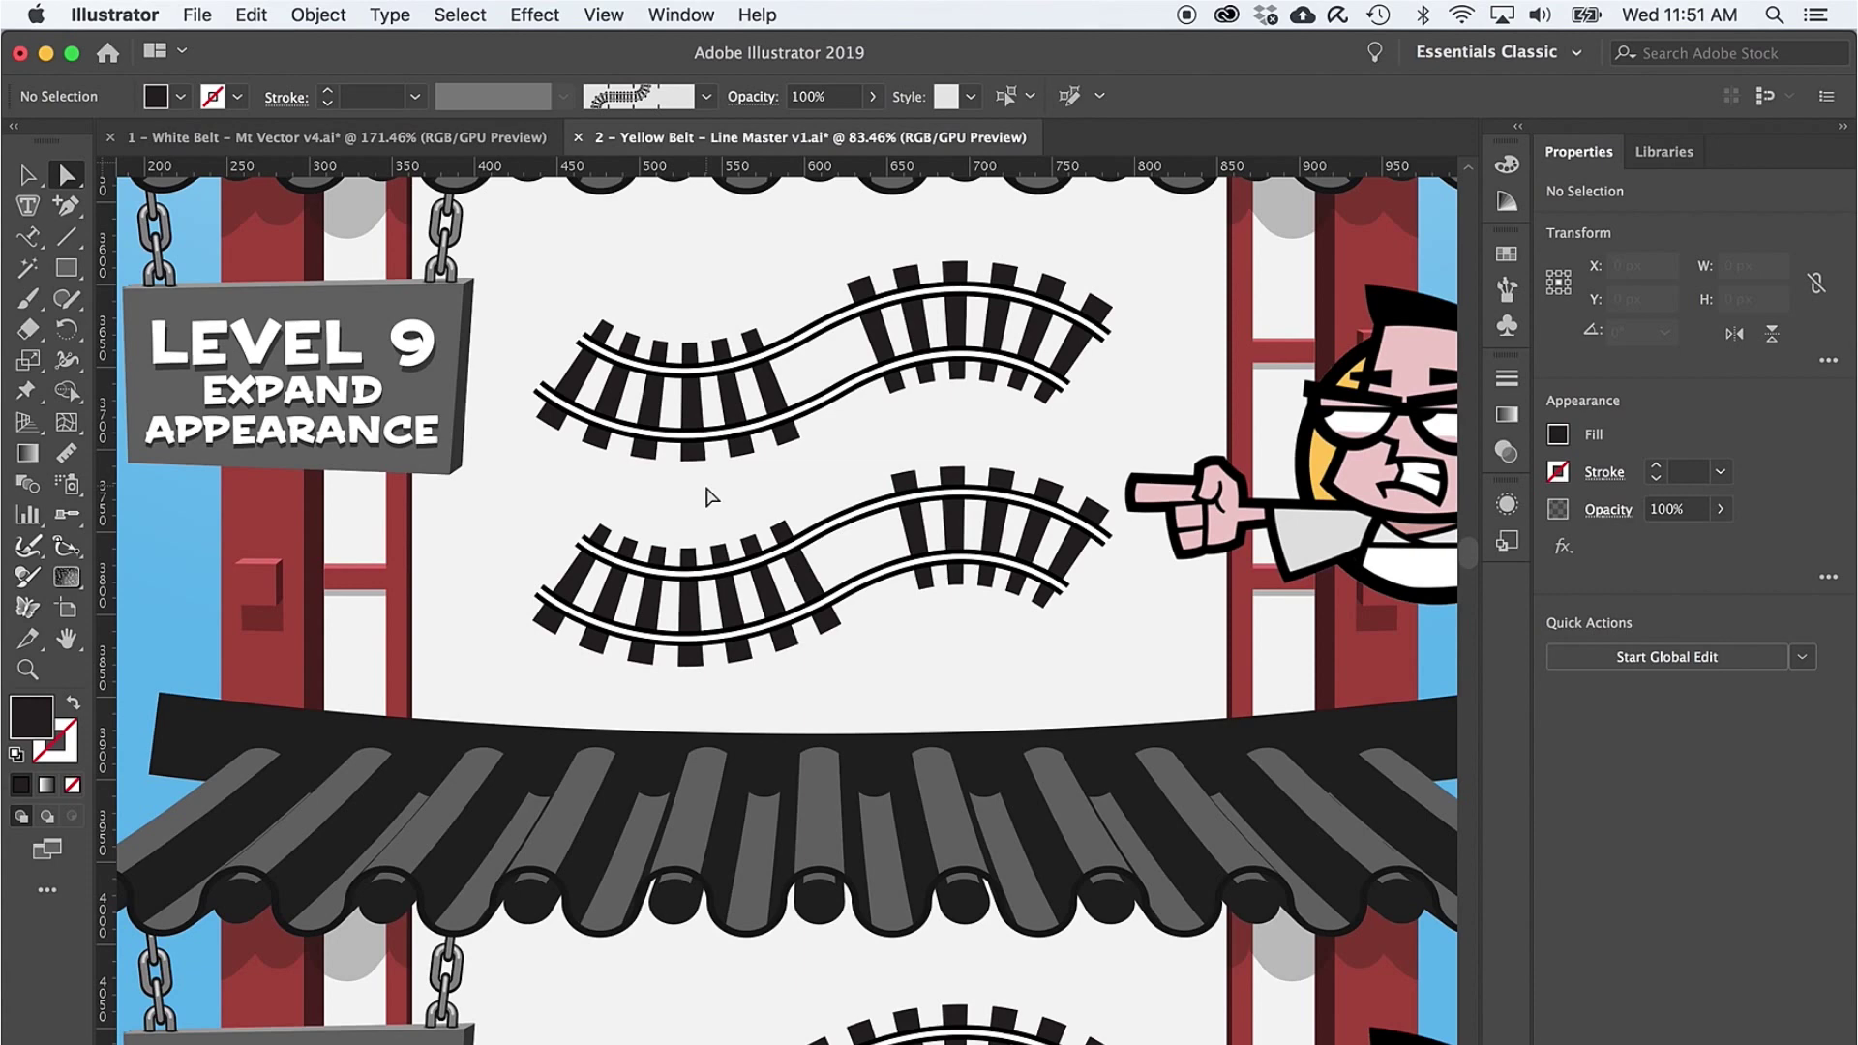
pyautogui.scroll(-10, 711, 497)
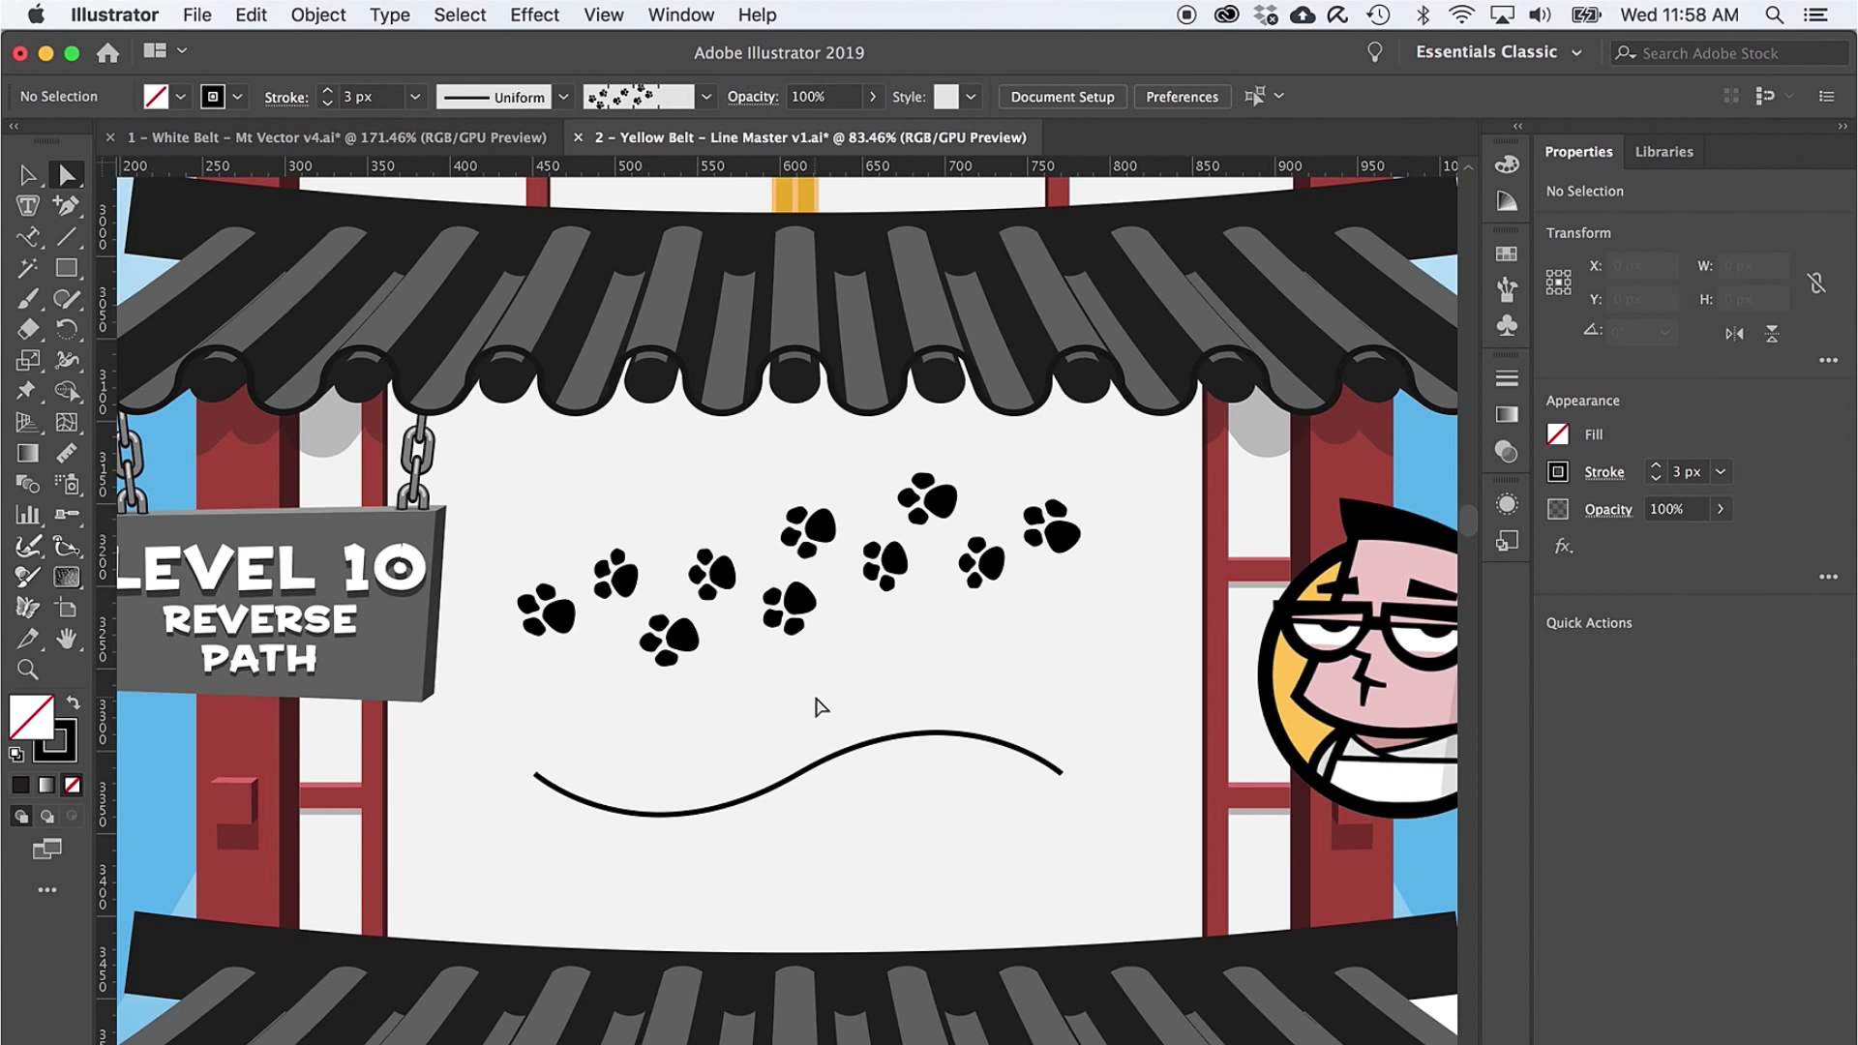
# Step: Apply the Tracks Dog paw-print brush to the lower Level 10 curve at 3 px
pyautogui.press('v')
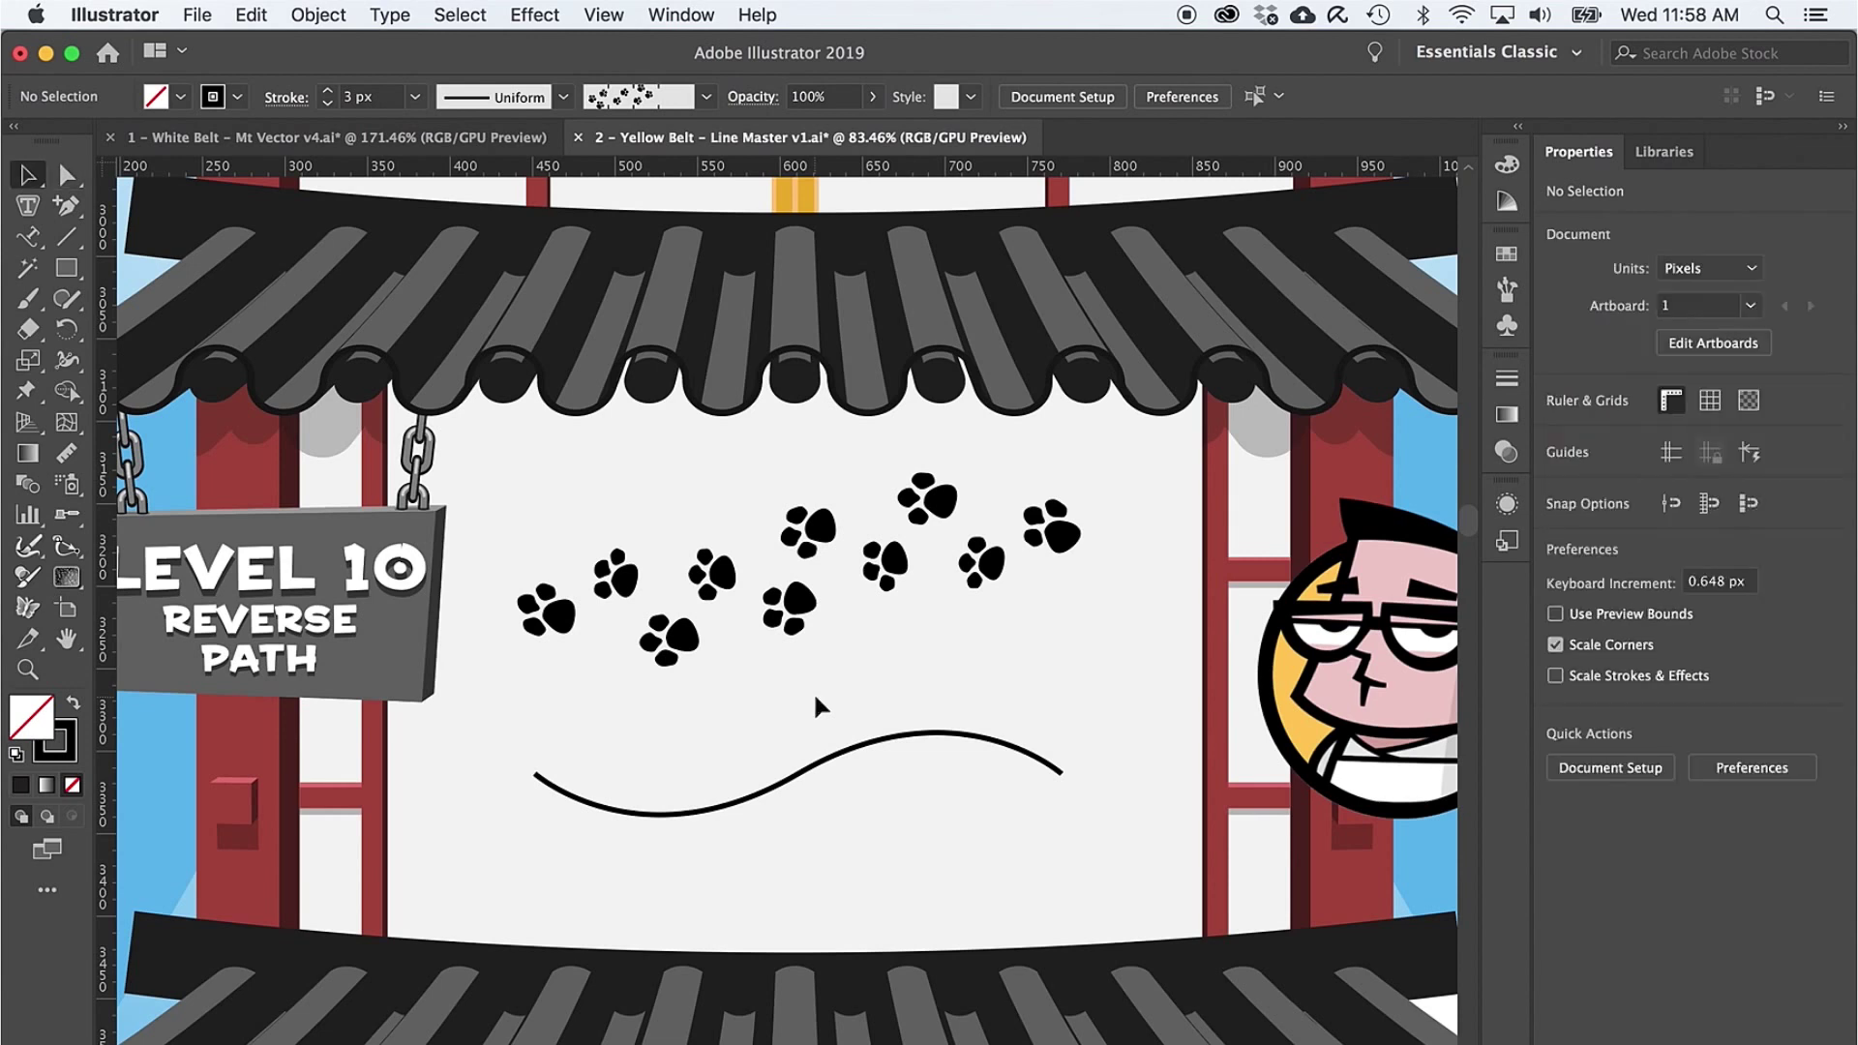
pyautogui.click(825, 774)
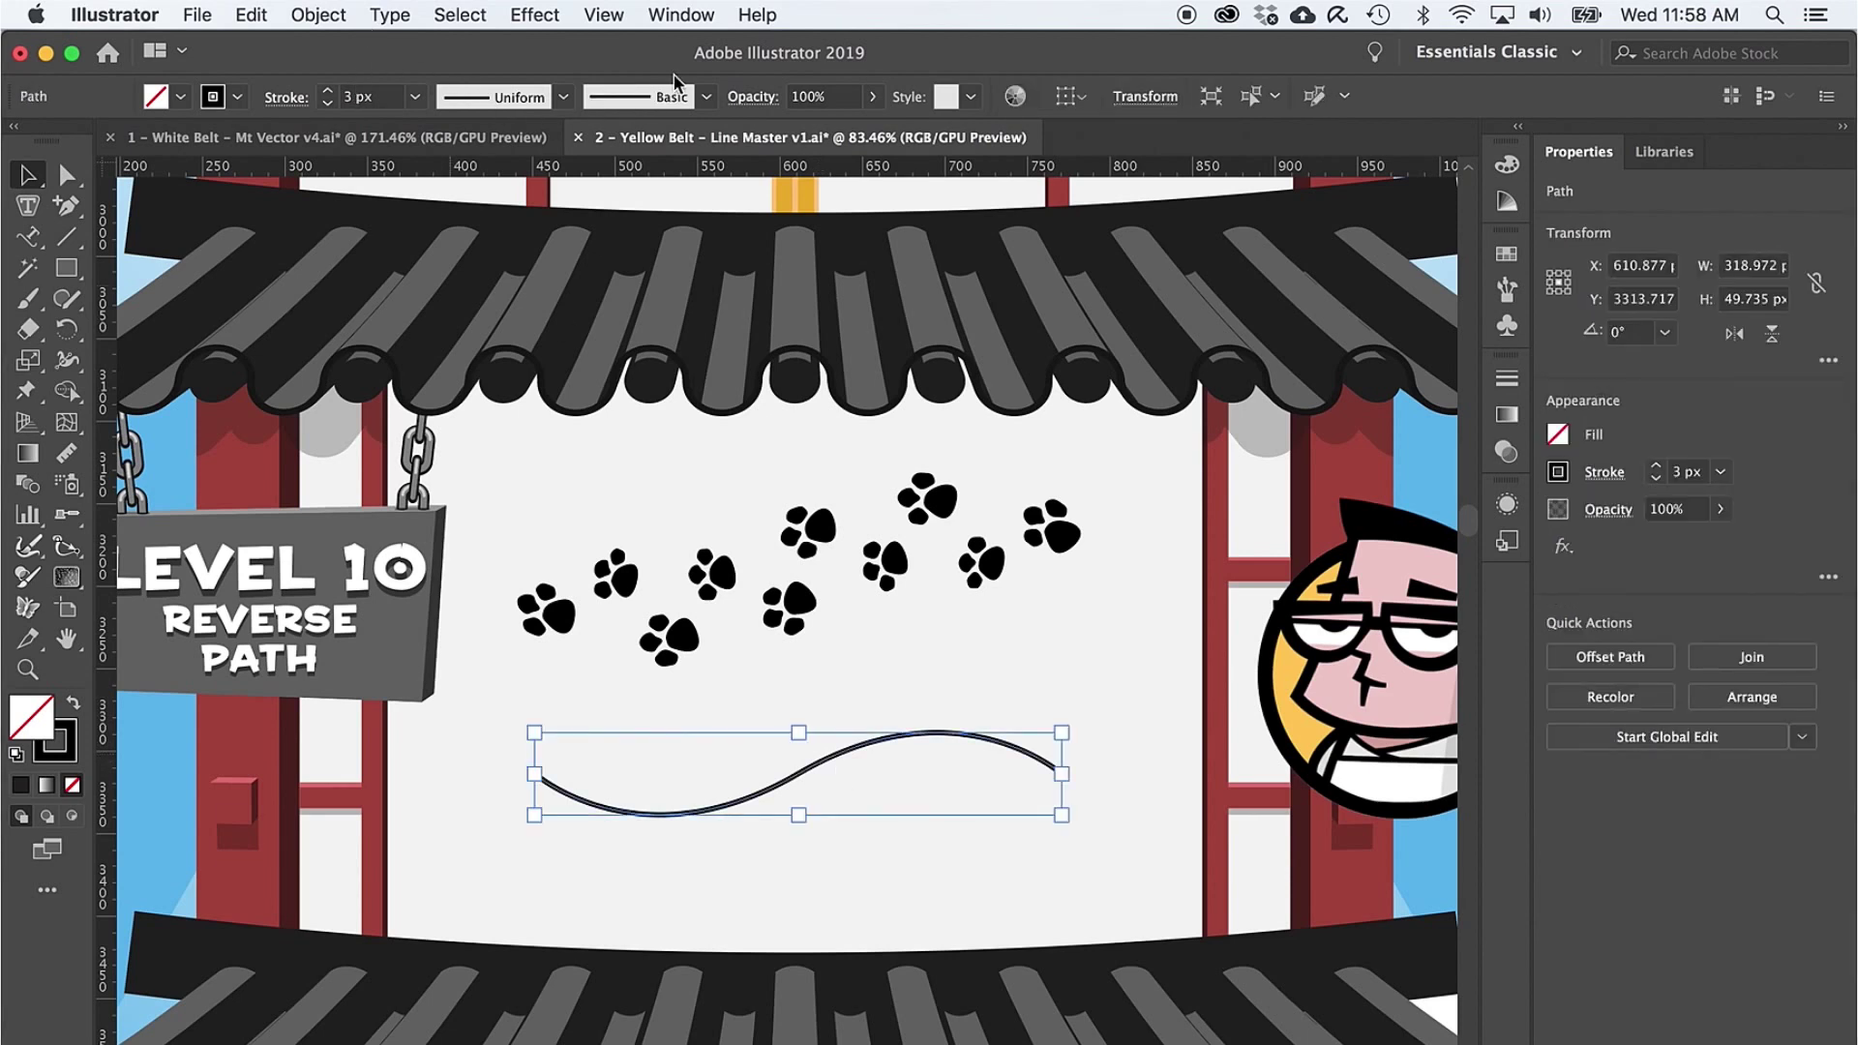
pyautogui.click(707, 97)
pyautogui.click(551, 265)
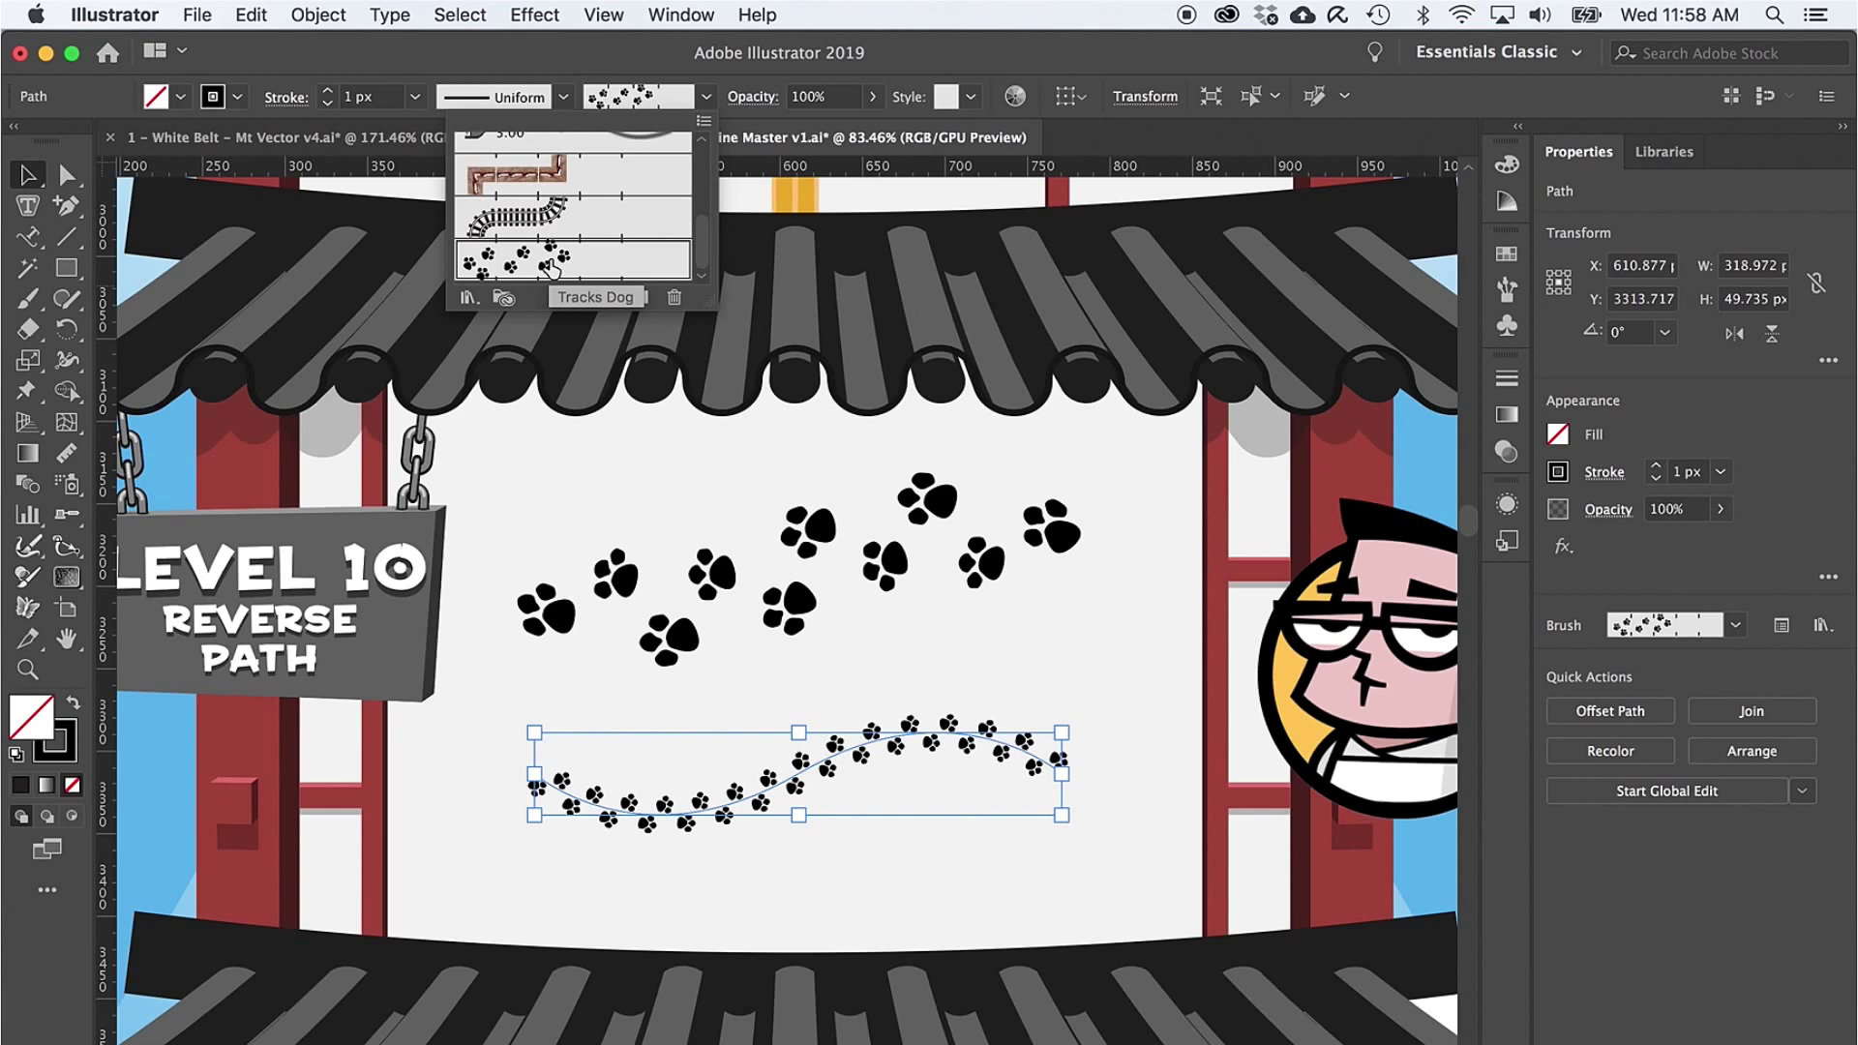
pyautogui.click(331, 93)
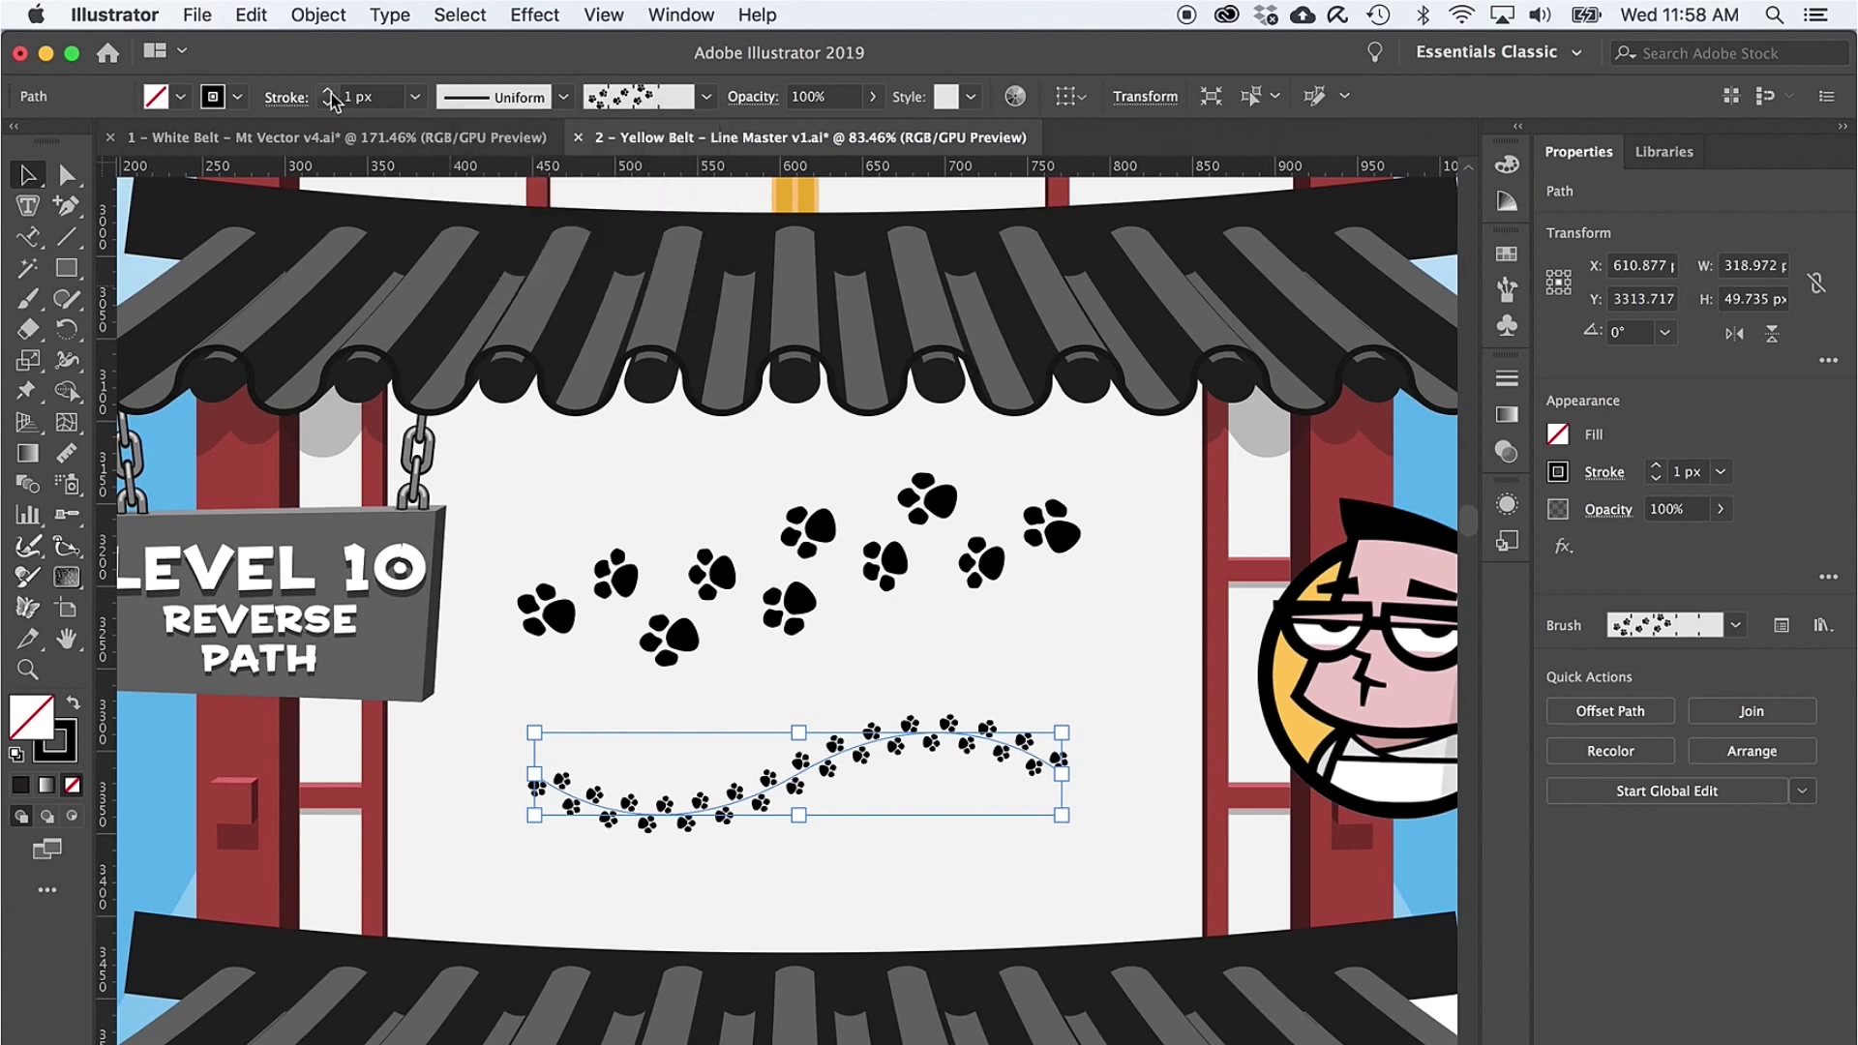
# Step: Reverse the paw-print path's direction to match the top prints, then select the Final Challenge sign
pyautogui.click(318, 14)
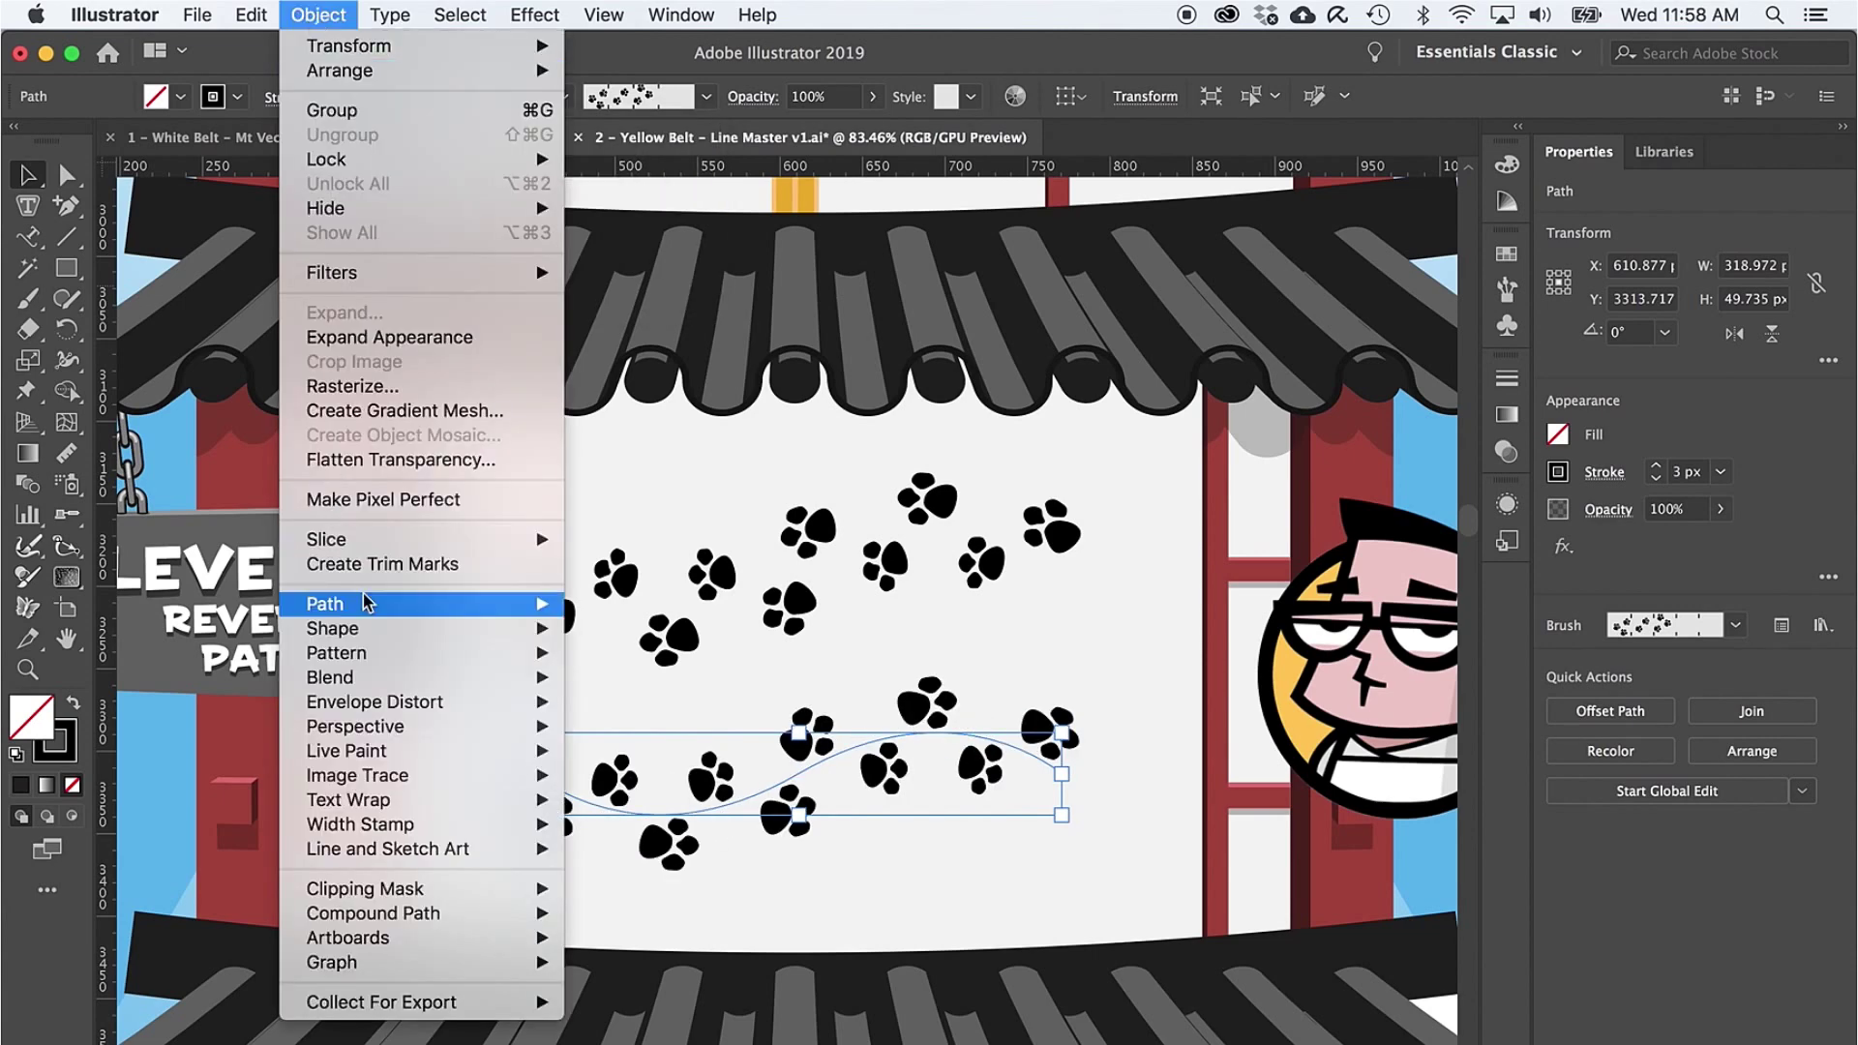
pyautogui.moveTo(365, 603)
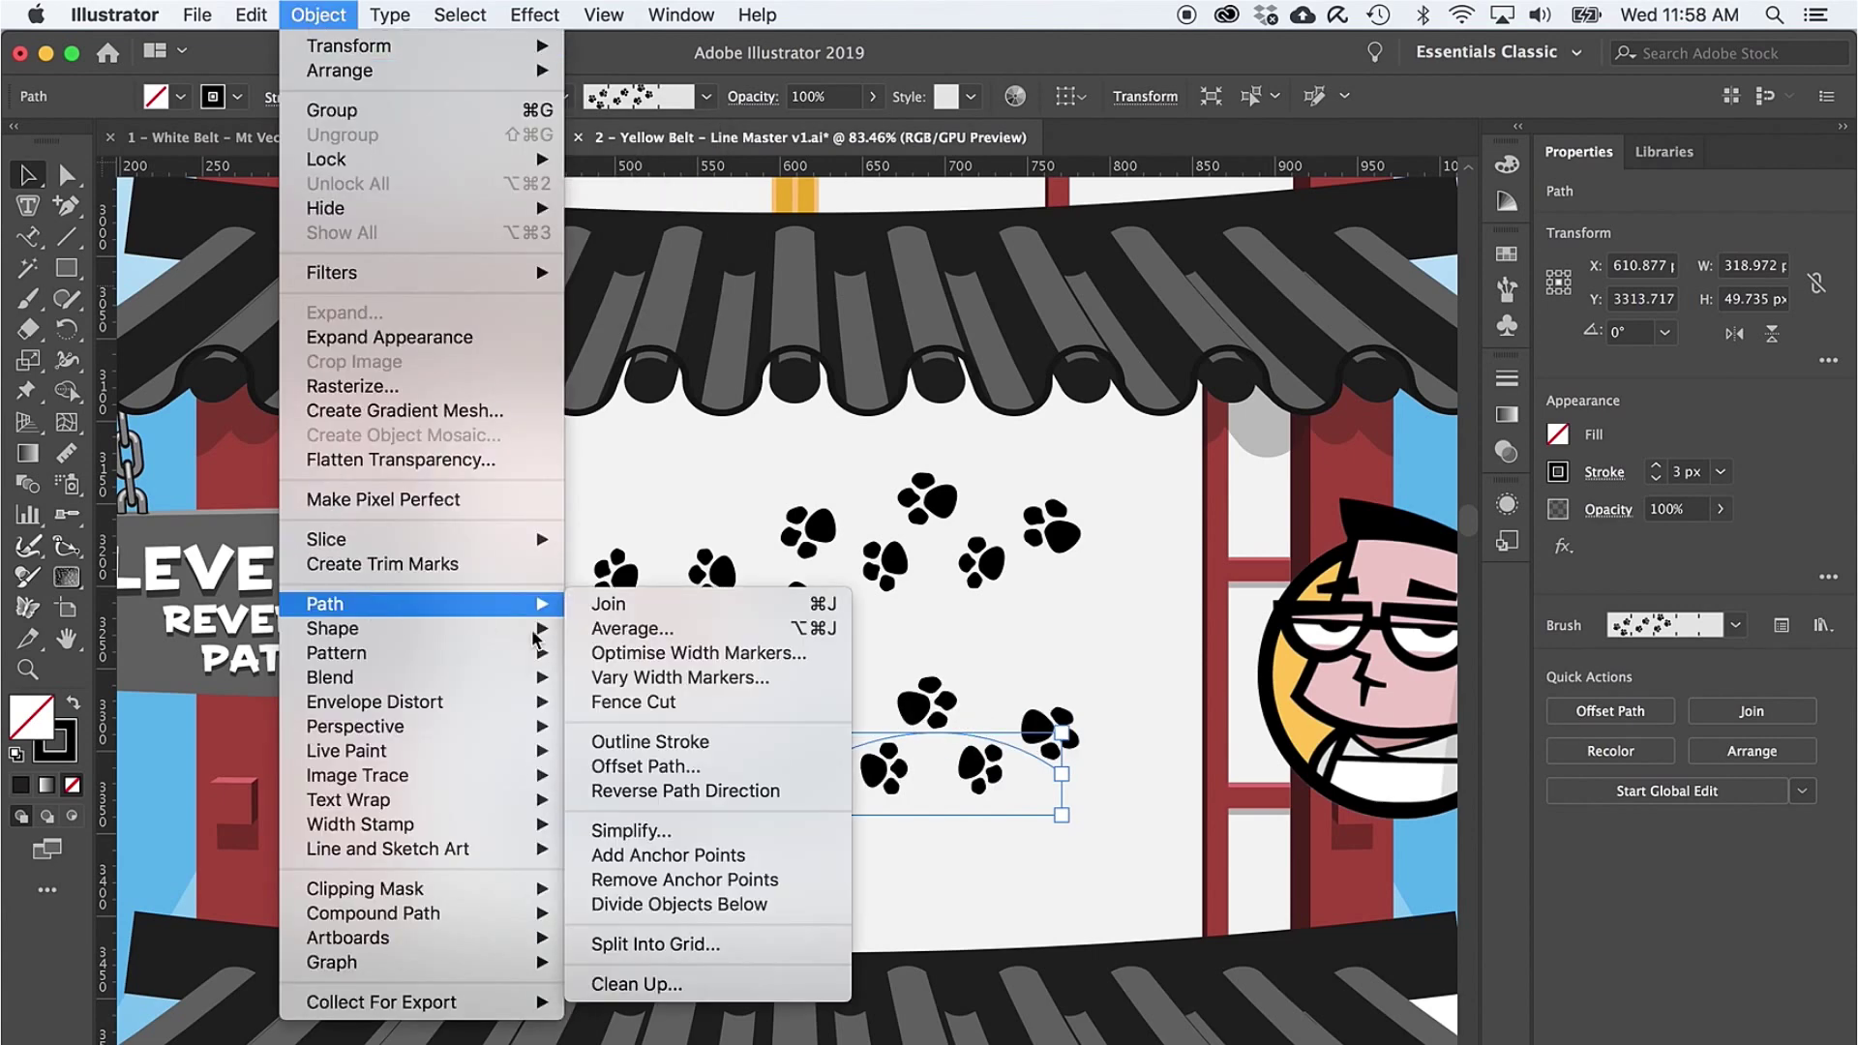
pyautogui.click(633, 792)
pyautogui.click(693, 680)
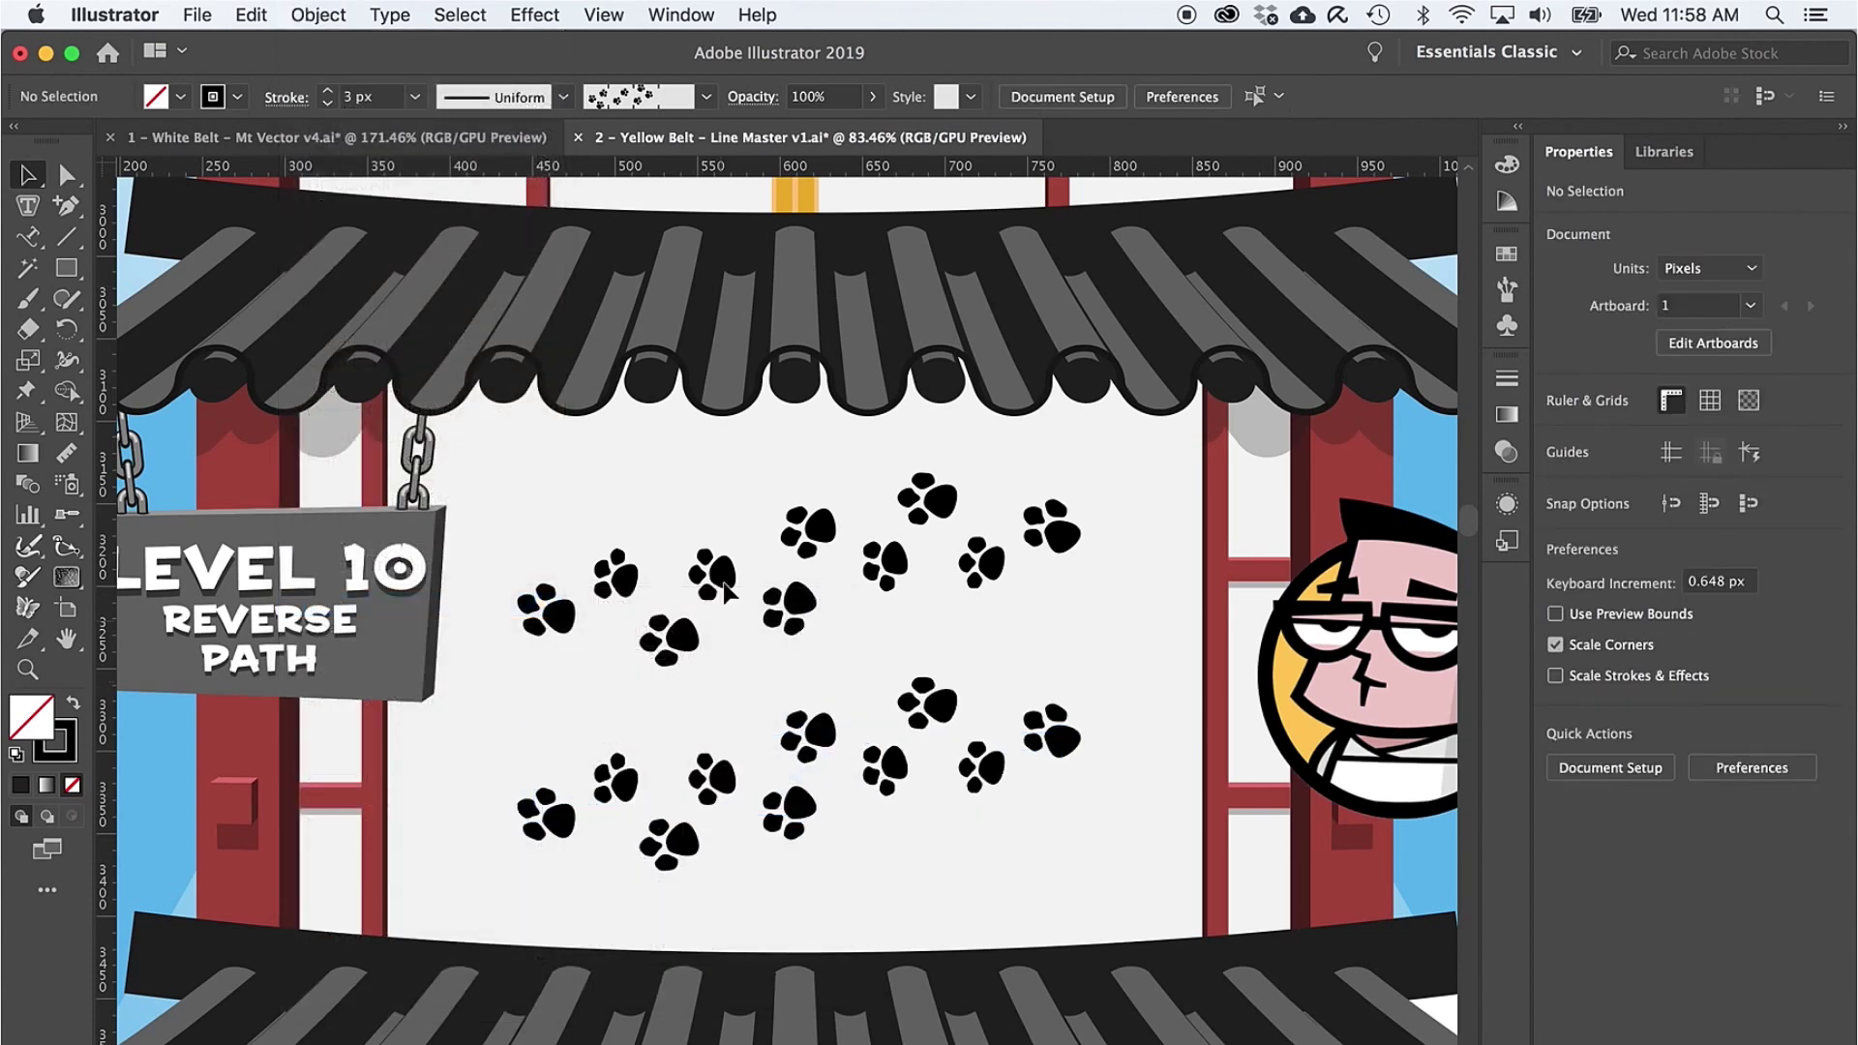
pyautogui.scroll(5, 726, 589)
pyautogui.scroll(2, 726, 591)
pyautogui.click(775, 411)
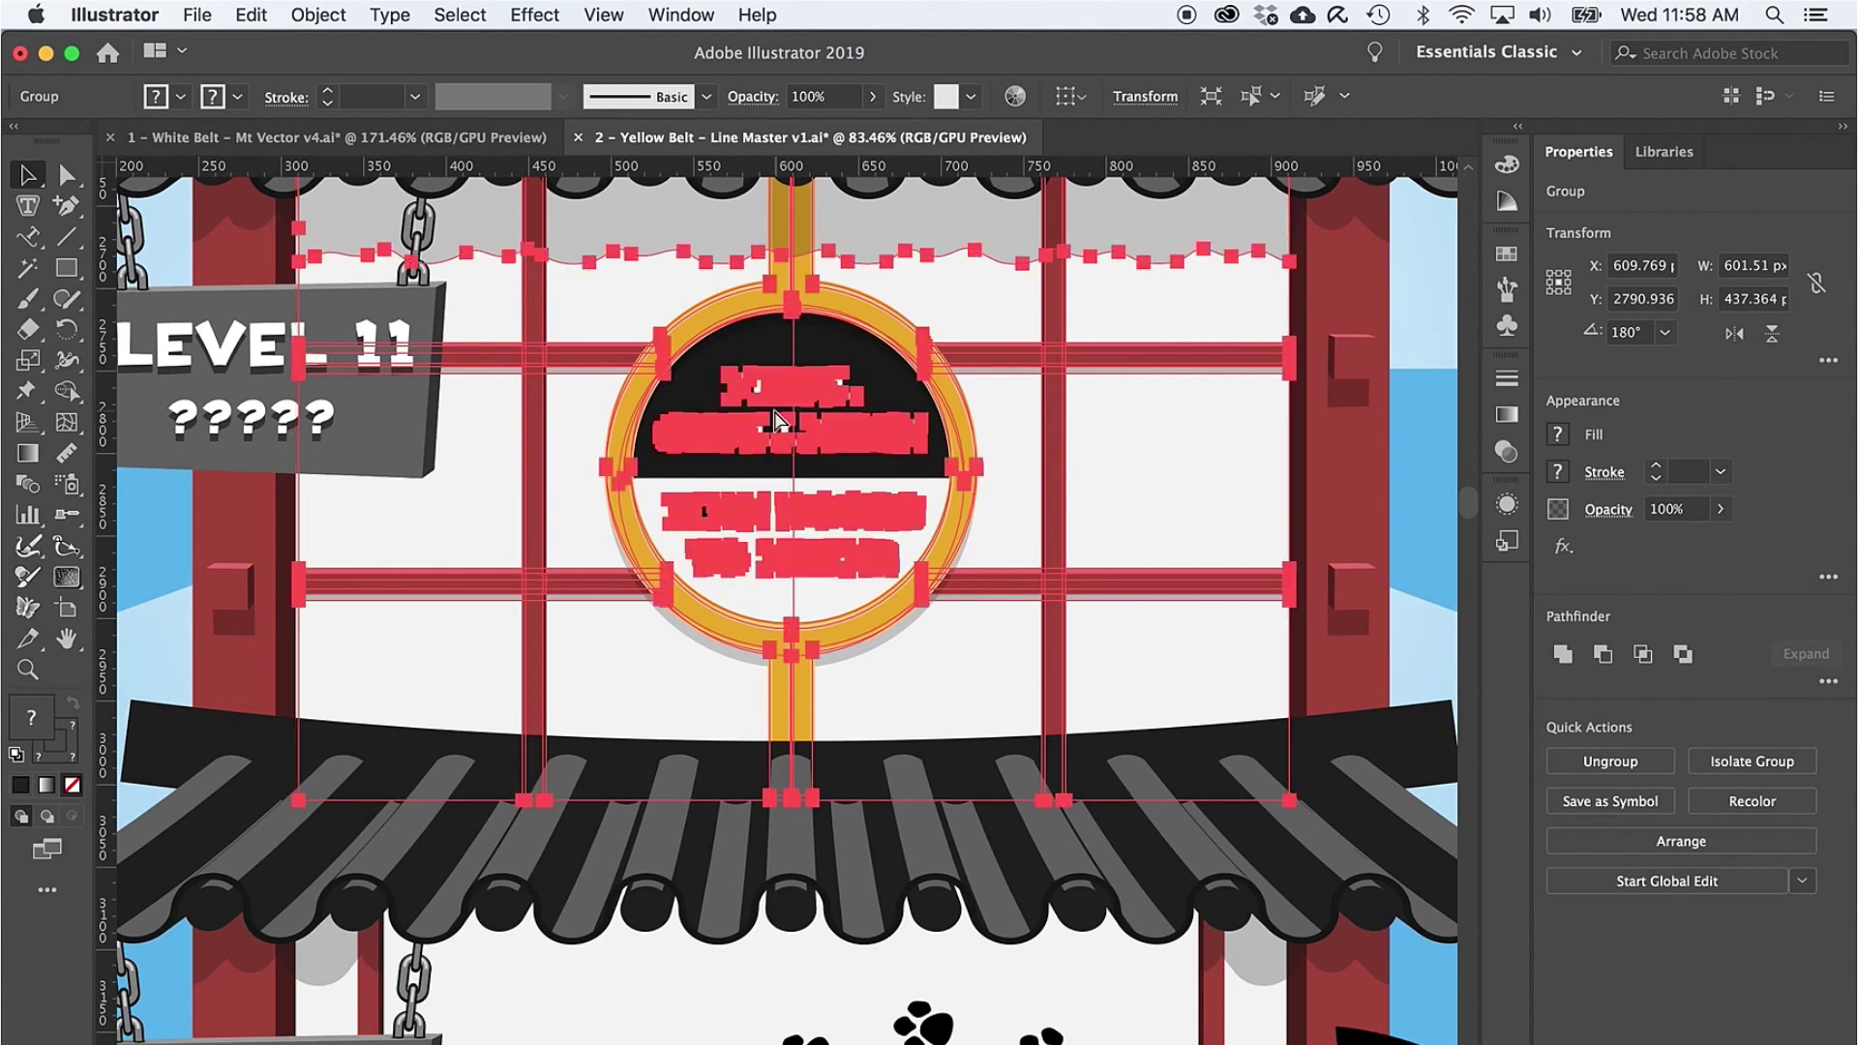
# Step: Hide the Final Challenge sign, revealing the Level 11 spiral wave and plain black curve
pyautogui.press('Delete')
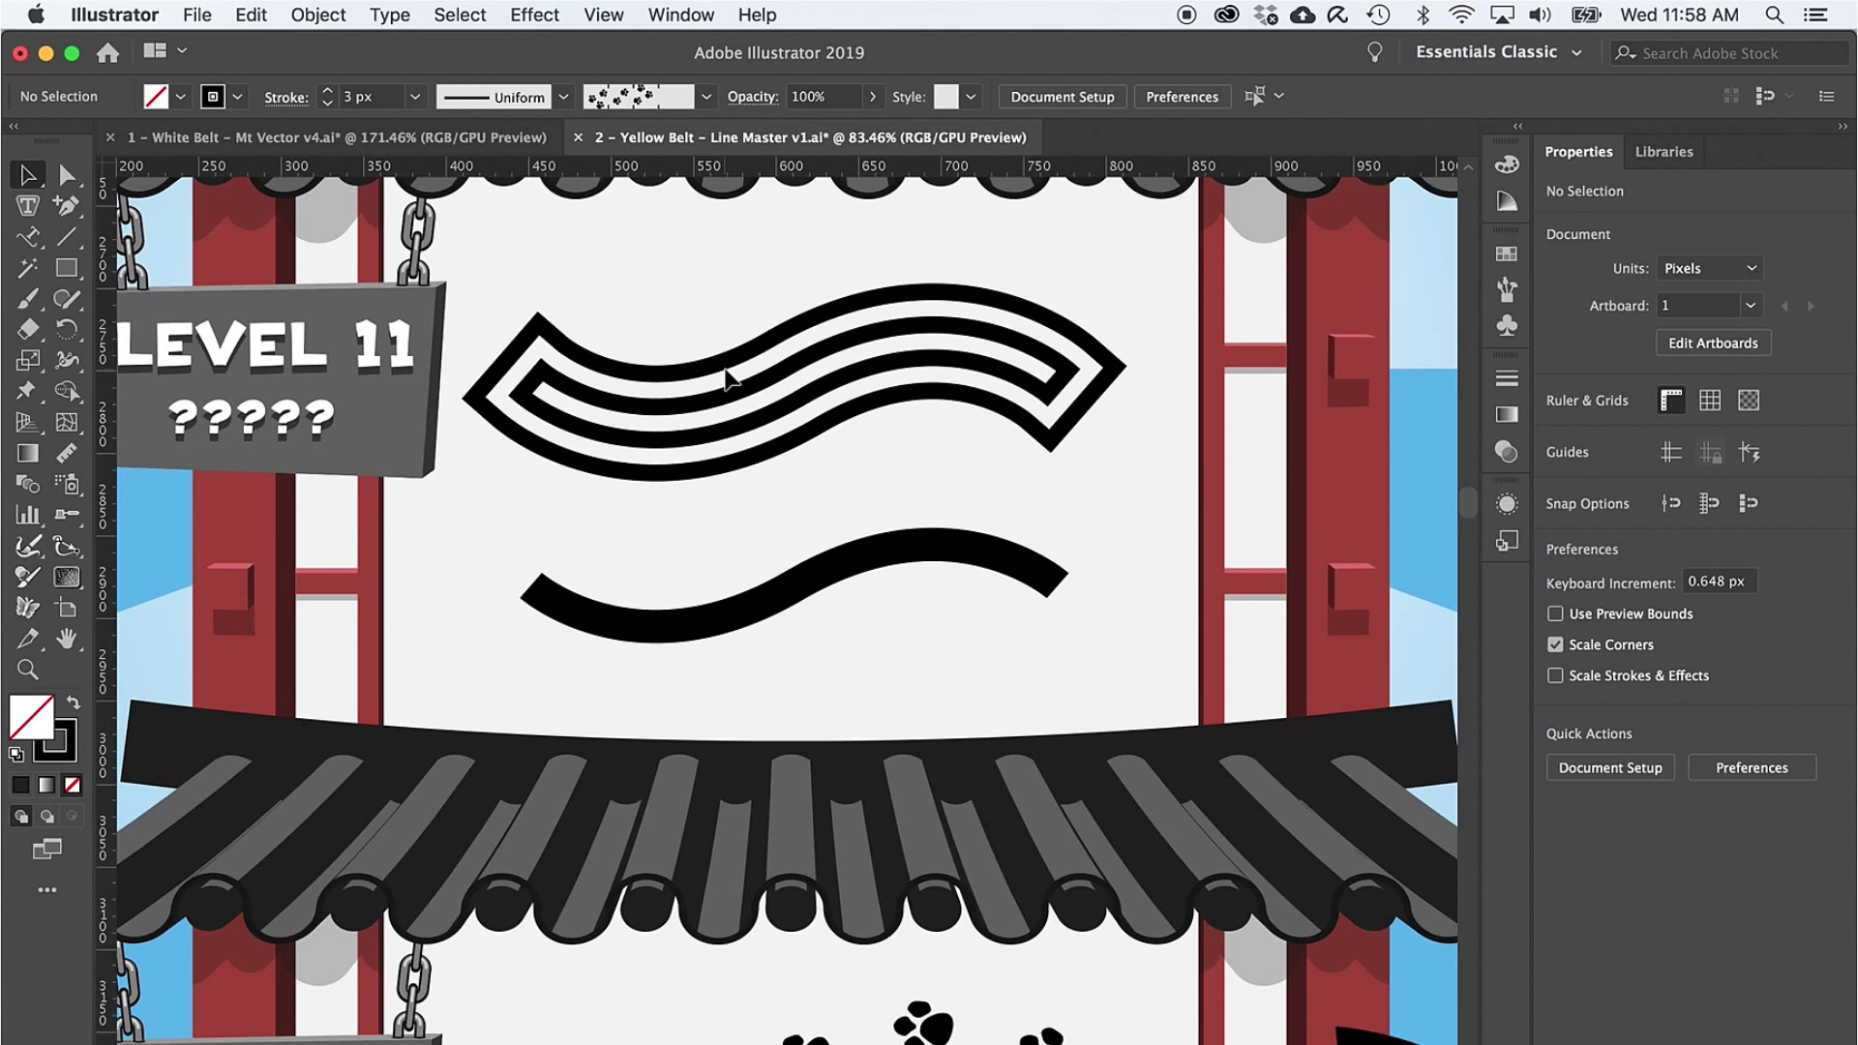
pyautogui.scroll(3, 723, 364)
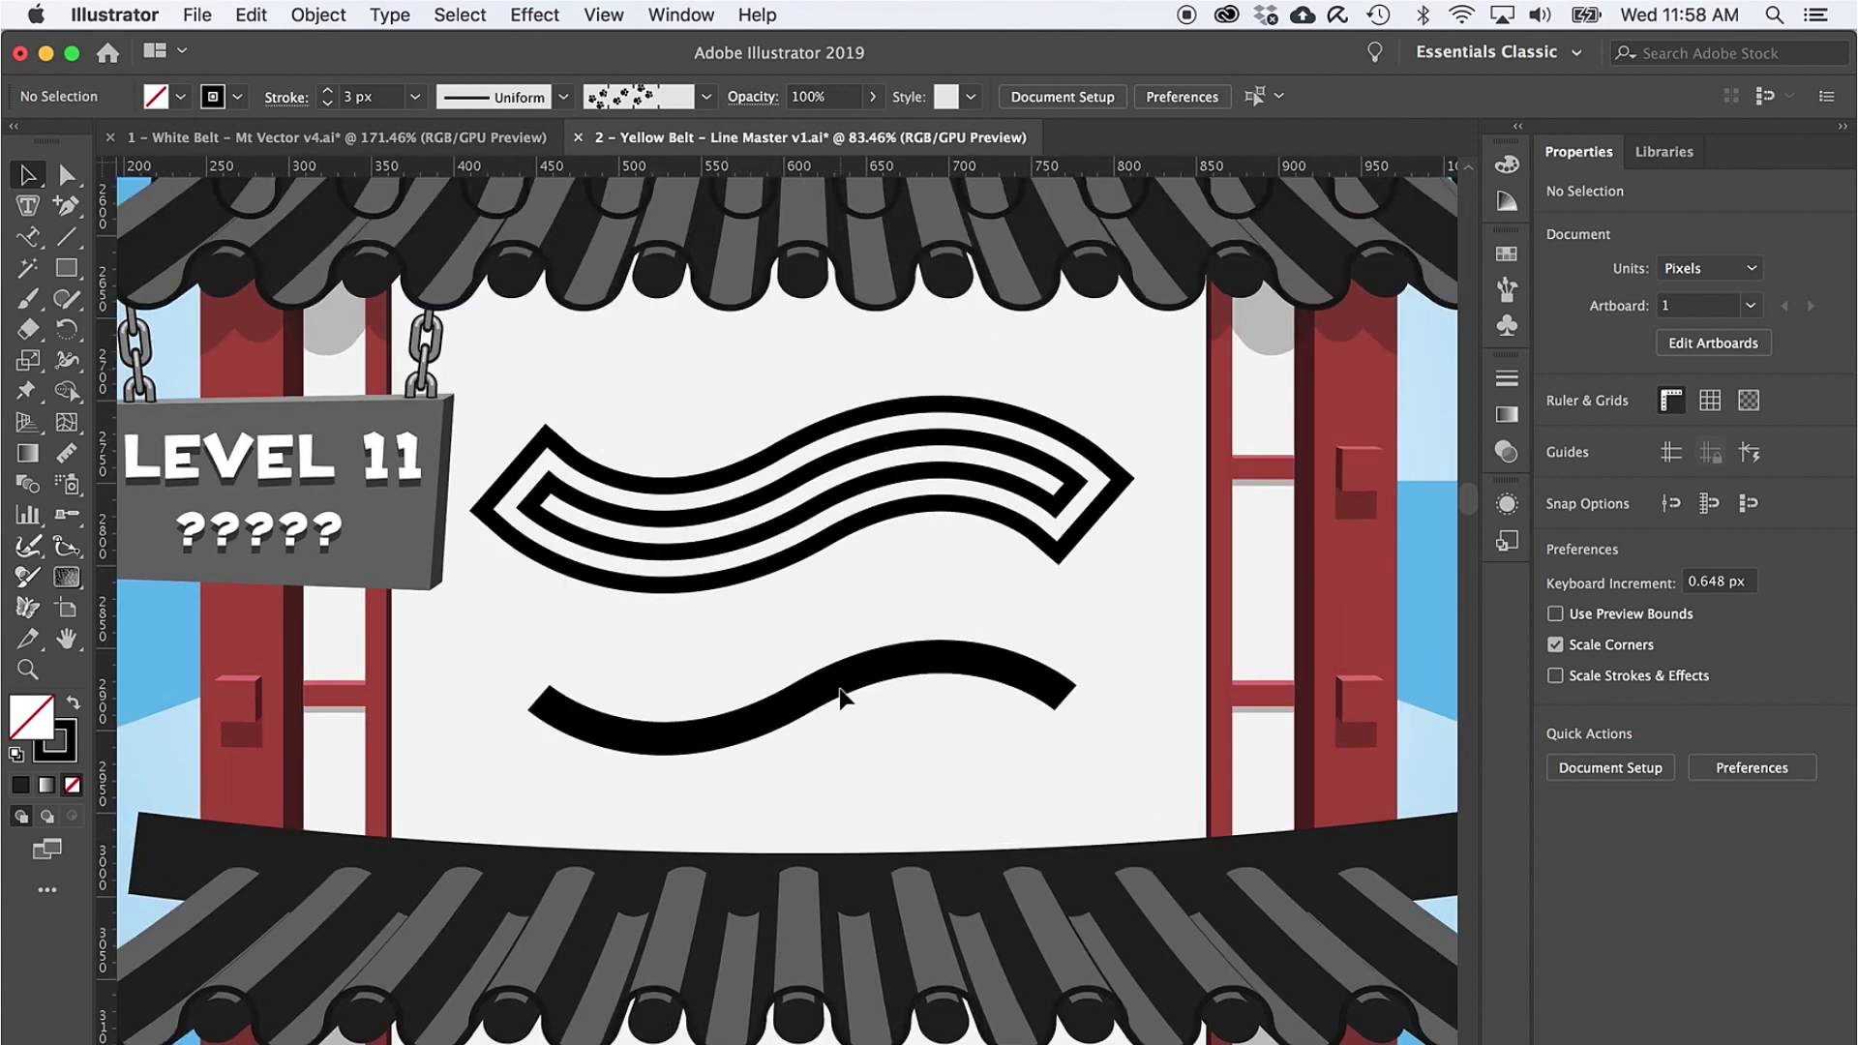
pyautogui.scroll(4, 836, 689)
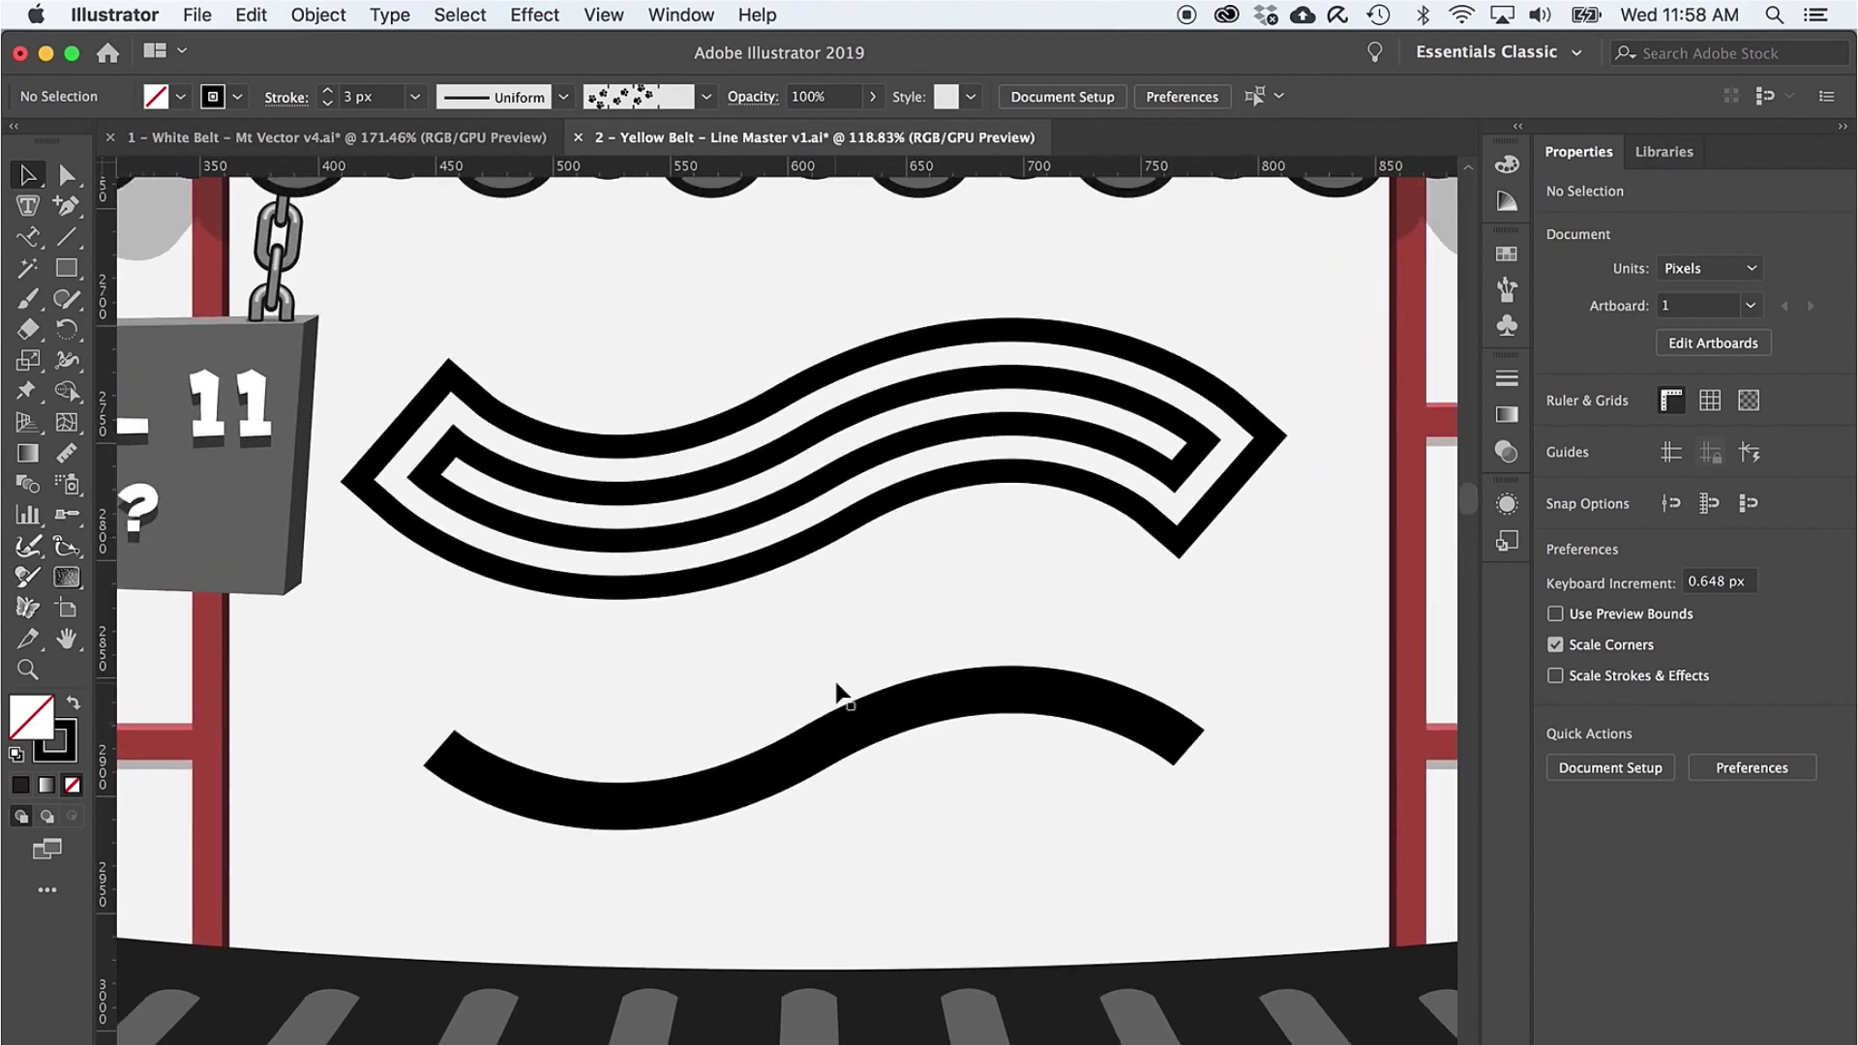
# Step: Apply Object > Path > Outline Stroke to the lower Level 11 wave's 20 px stroke
pyautogui.click(844, 751)
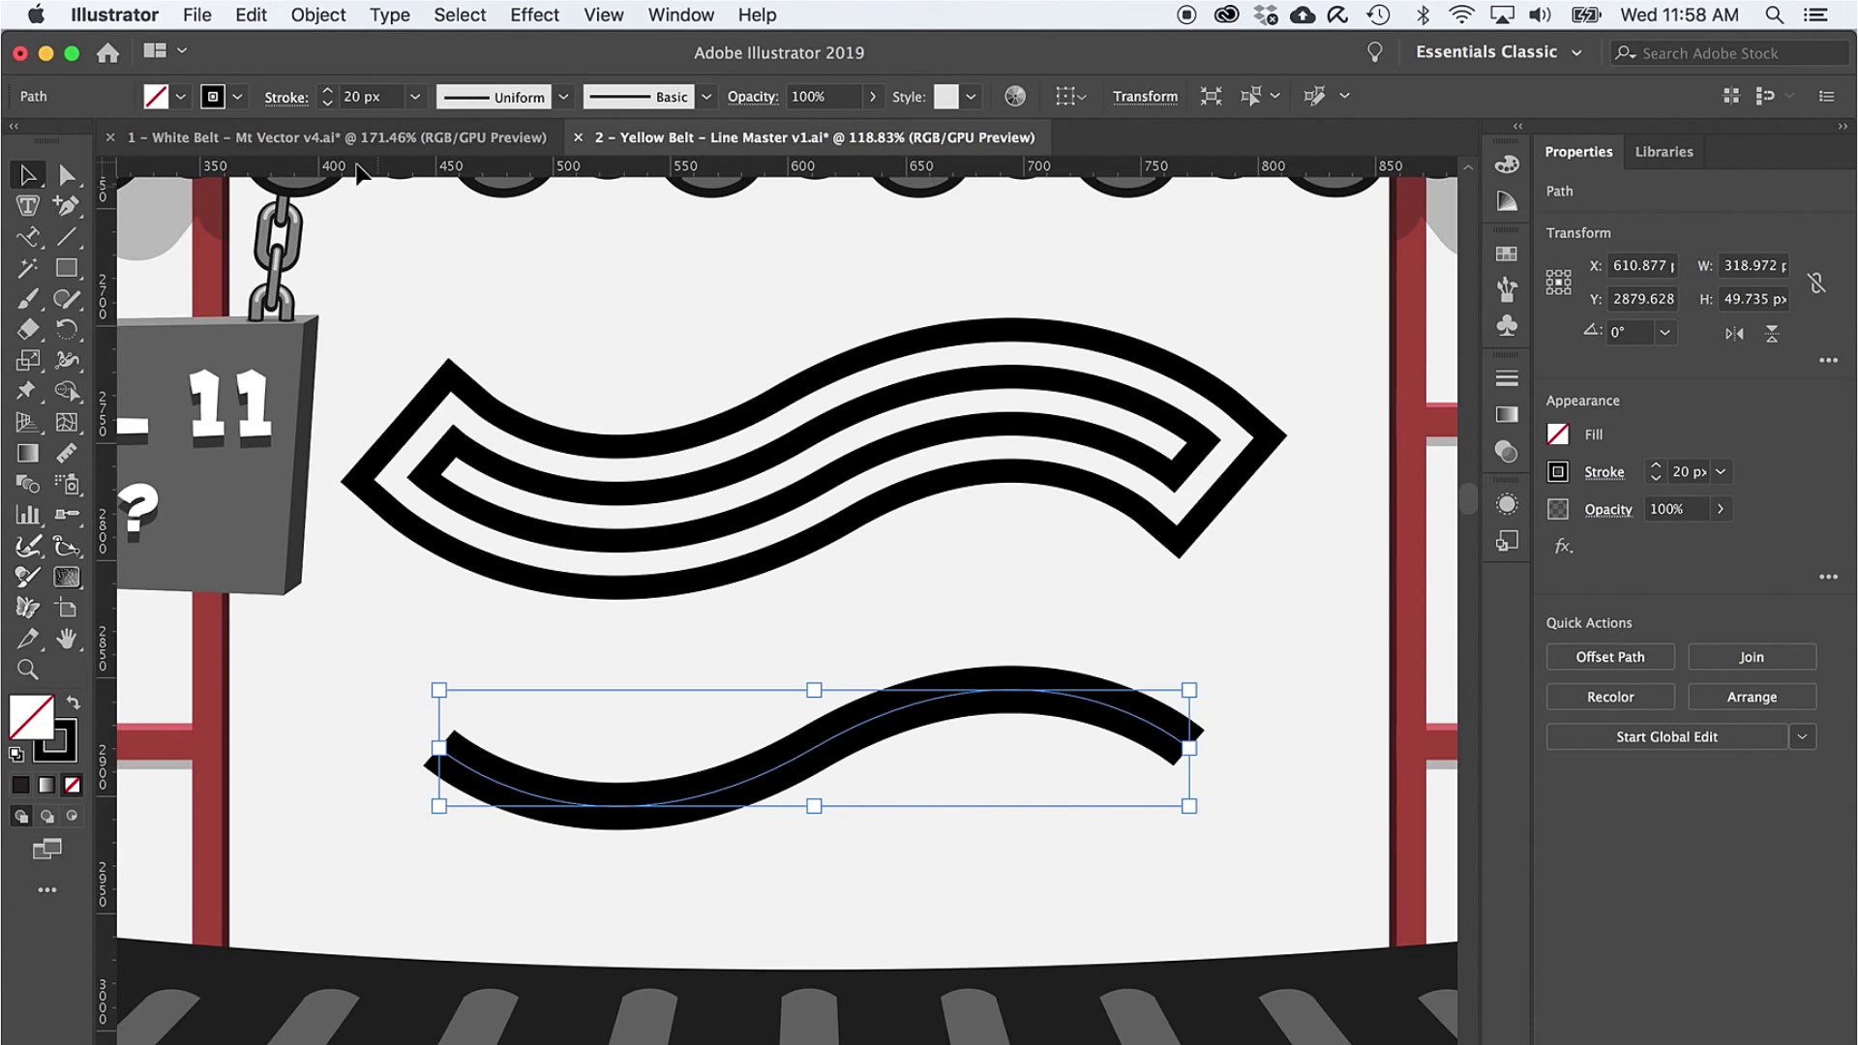
pyautogui.click(319, 16)
pyautogui.moveTo(383, 603)
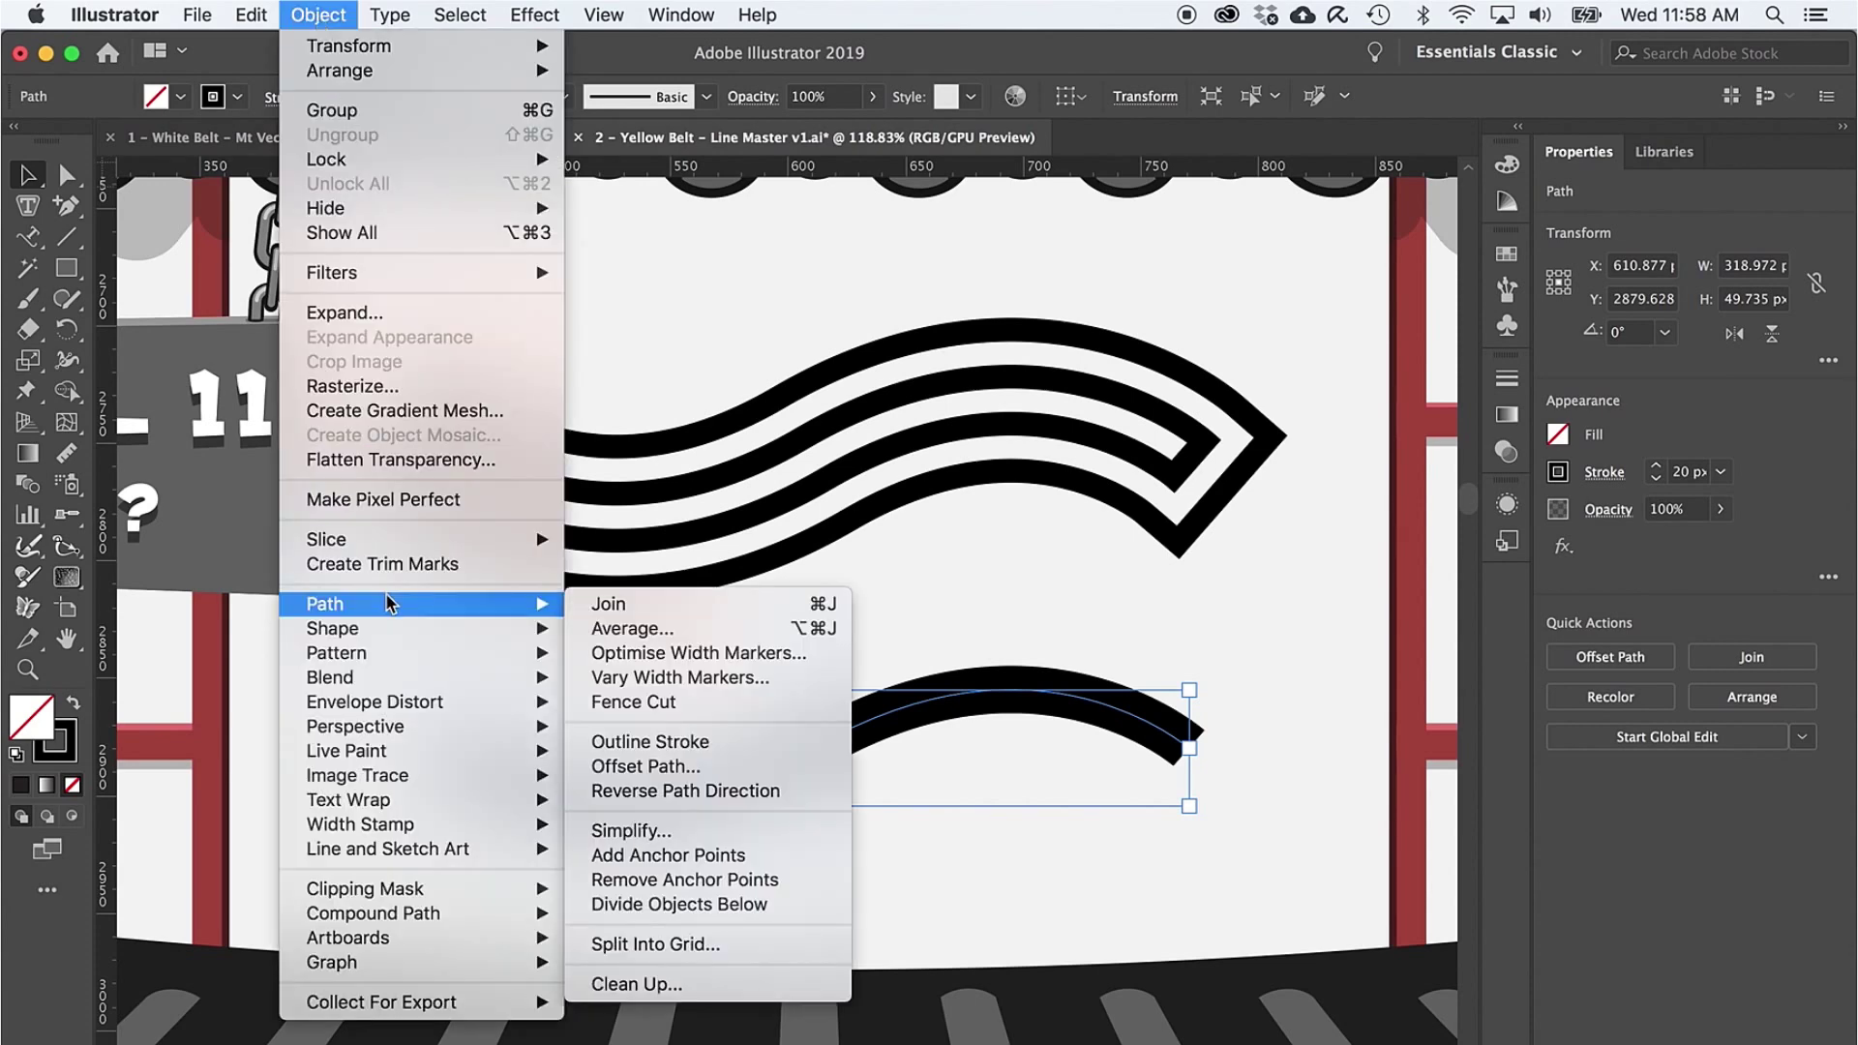
pyautogui.click(598, 742)
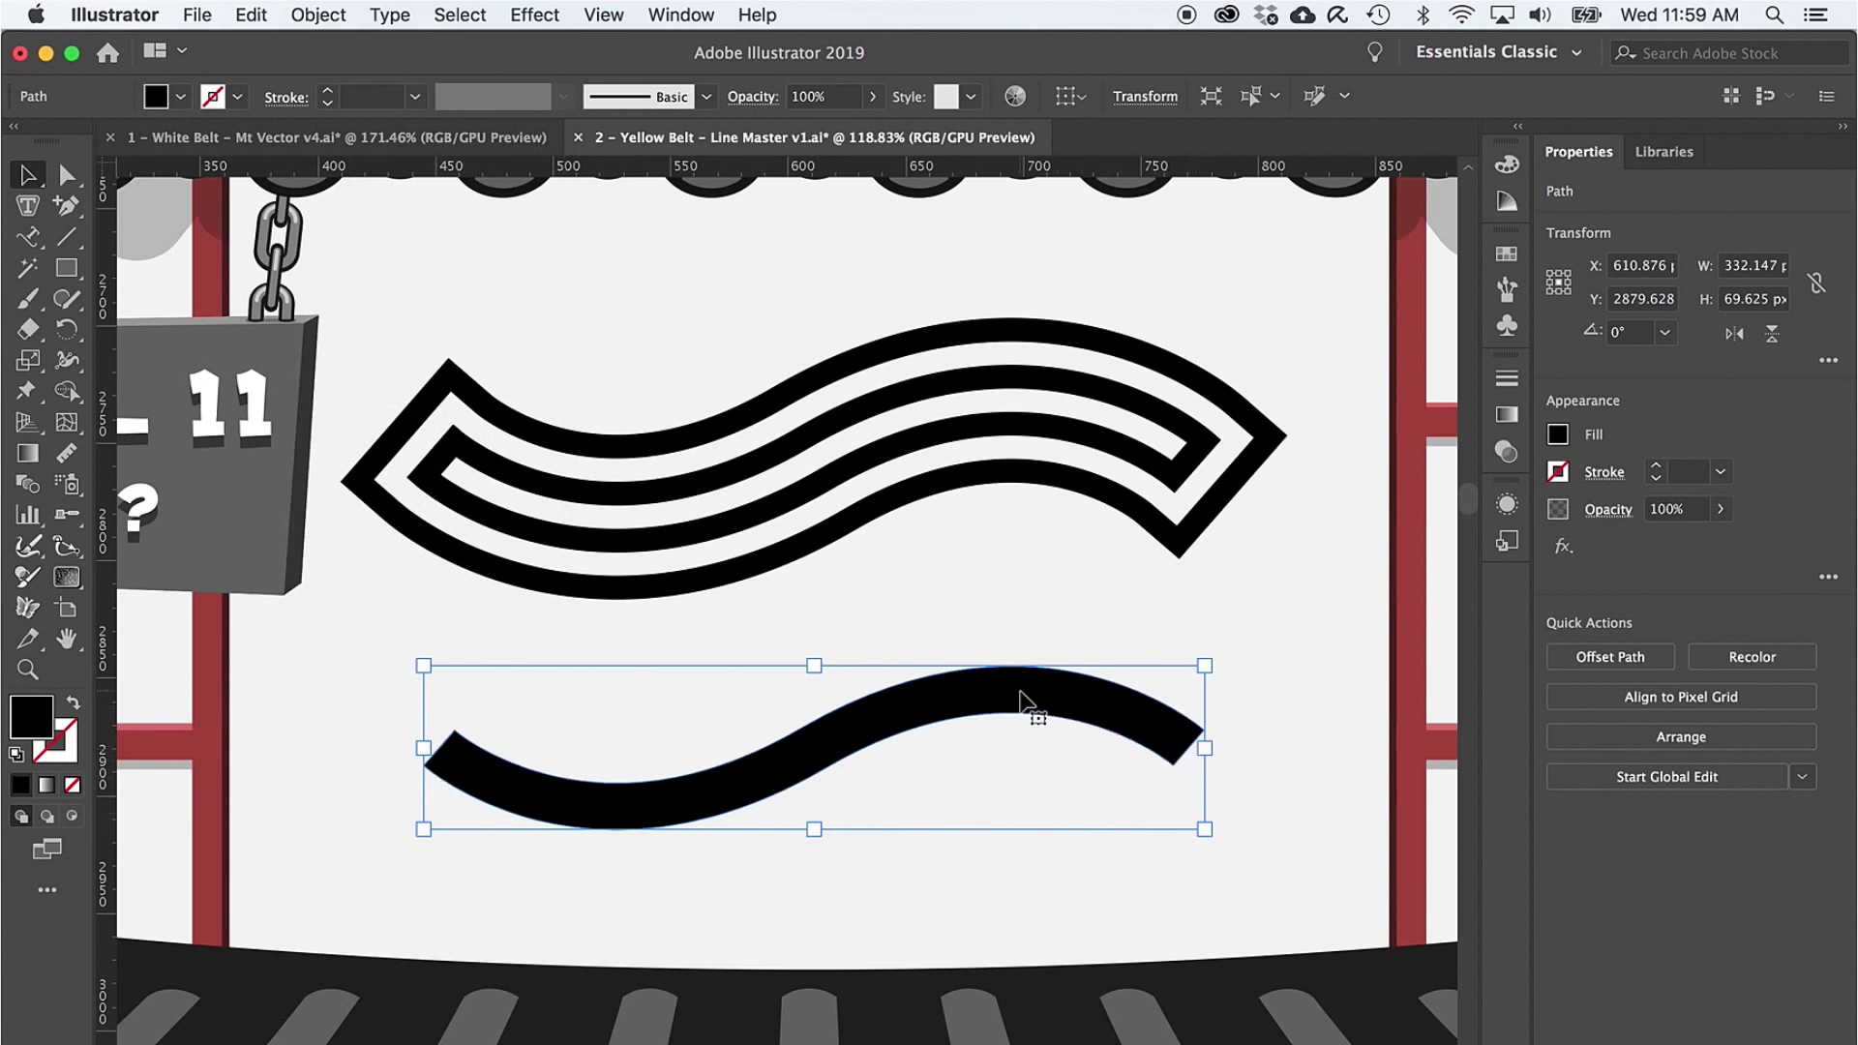
# Step: Swap the outlined wave's fill and stroke, then raise its stroke weight to 12 px
pyautogui.click(73, 709)
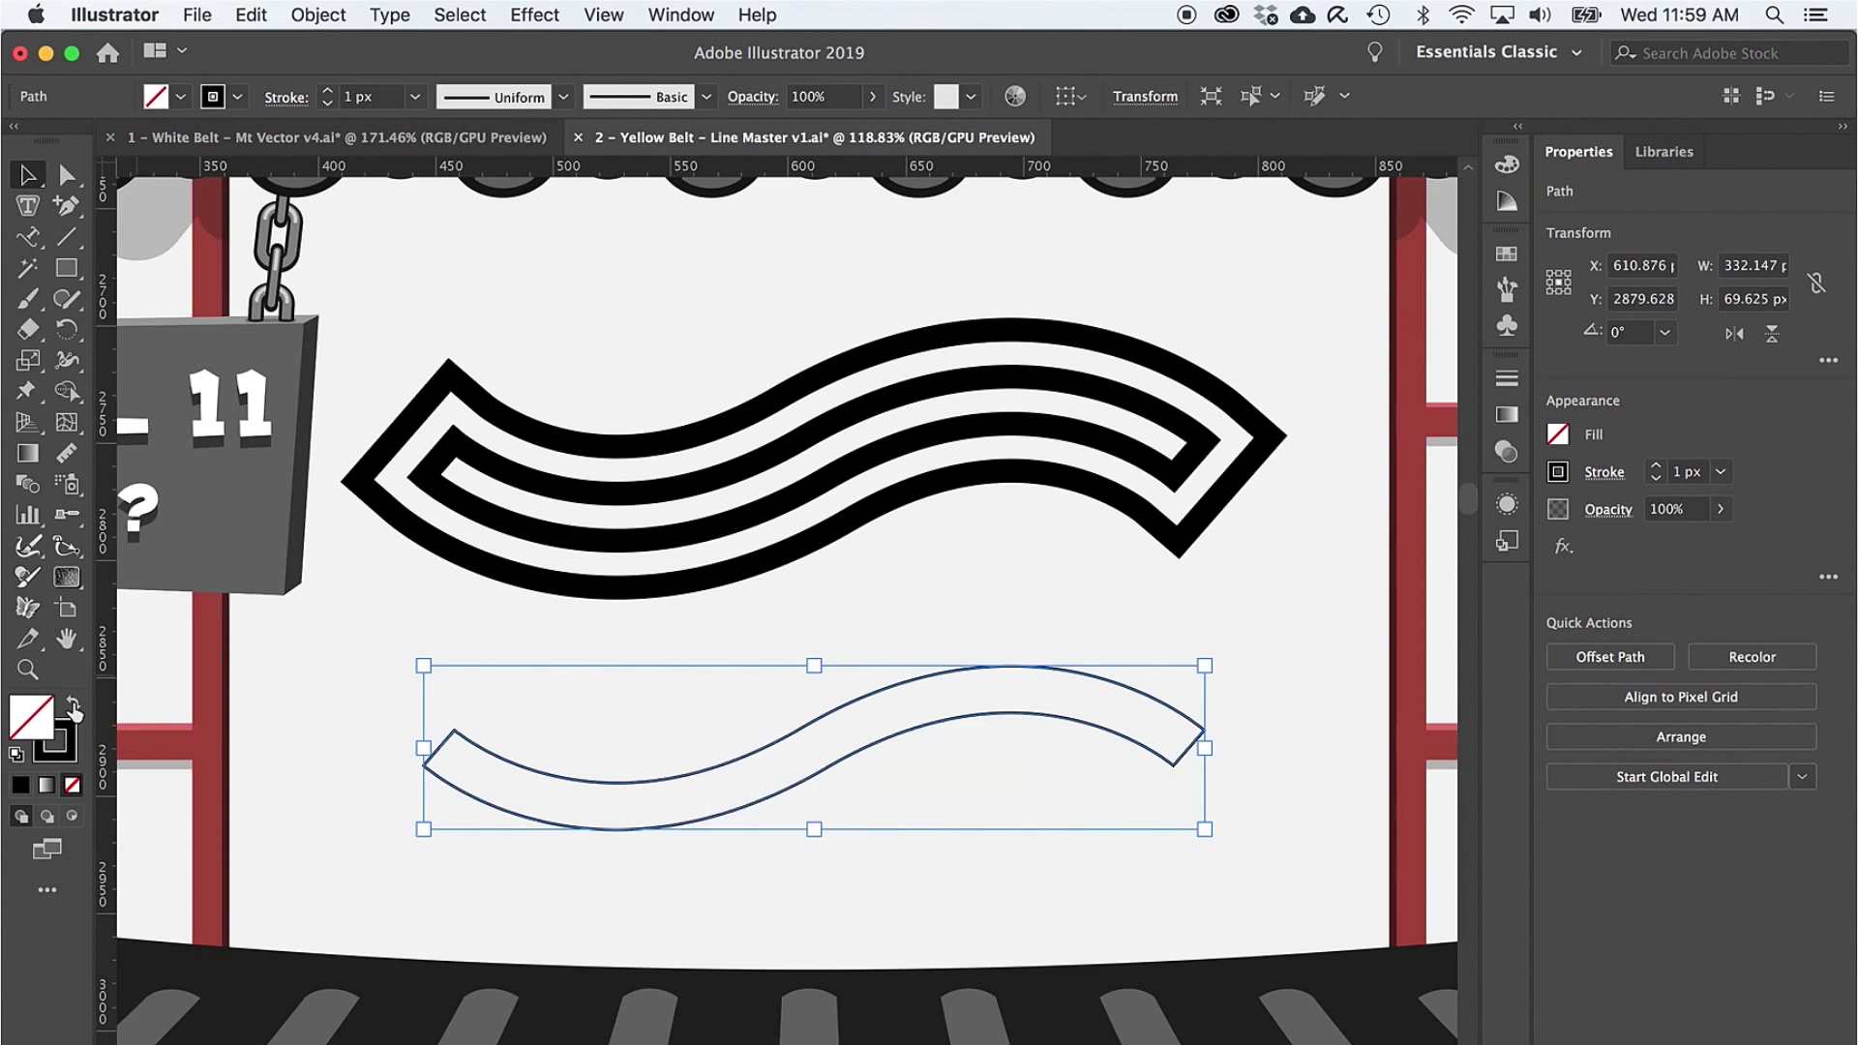
pyautogui.click(329, 91)
pyautogui.click(328, 91)
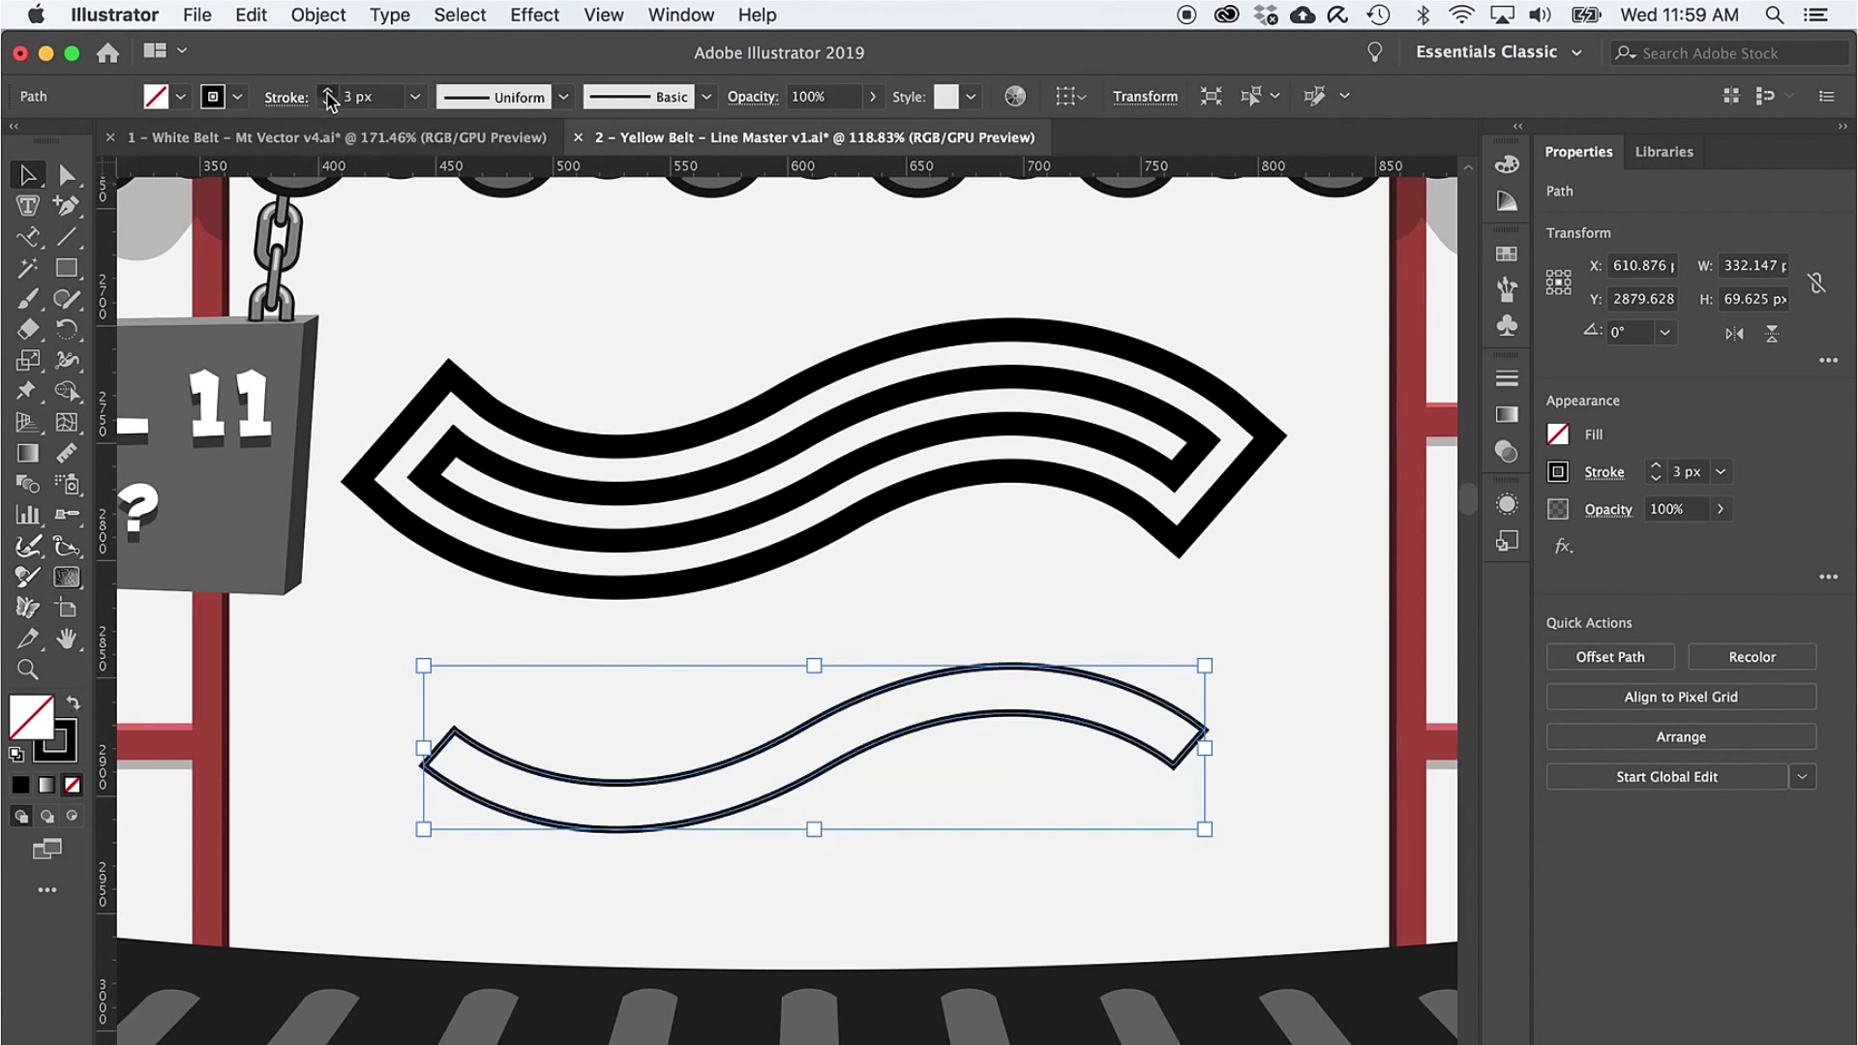
pyautogui.click(328, 91)
pyautogui.click(328, 91)
pyautogui.click(328, 91)
pyautogui.click(328, 93)
pyautogui.click(328, 93)
pyautogui.click(328, 93)
pyautogui.click(328, 93)
pyautogui.click(328, 93)
pyautogui.click(328, 93)
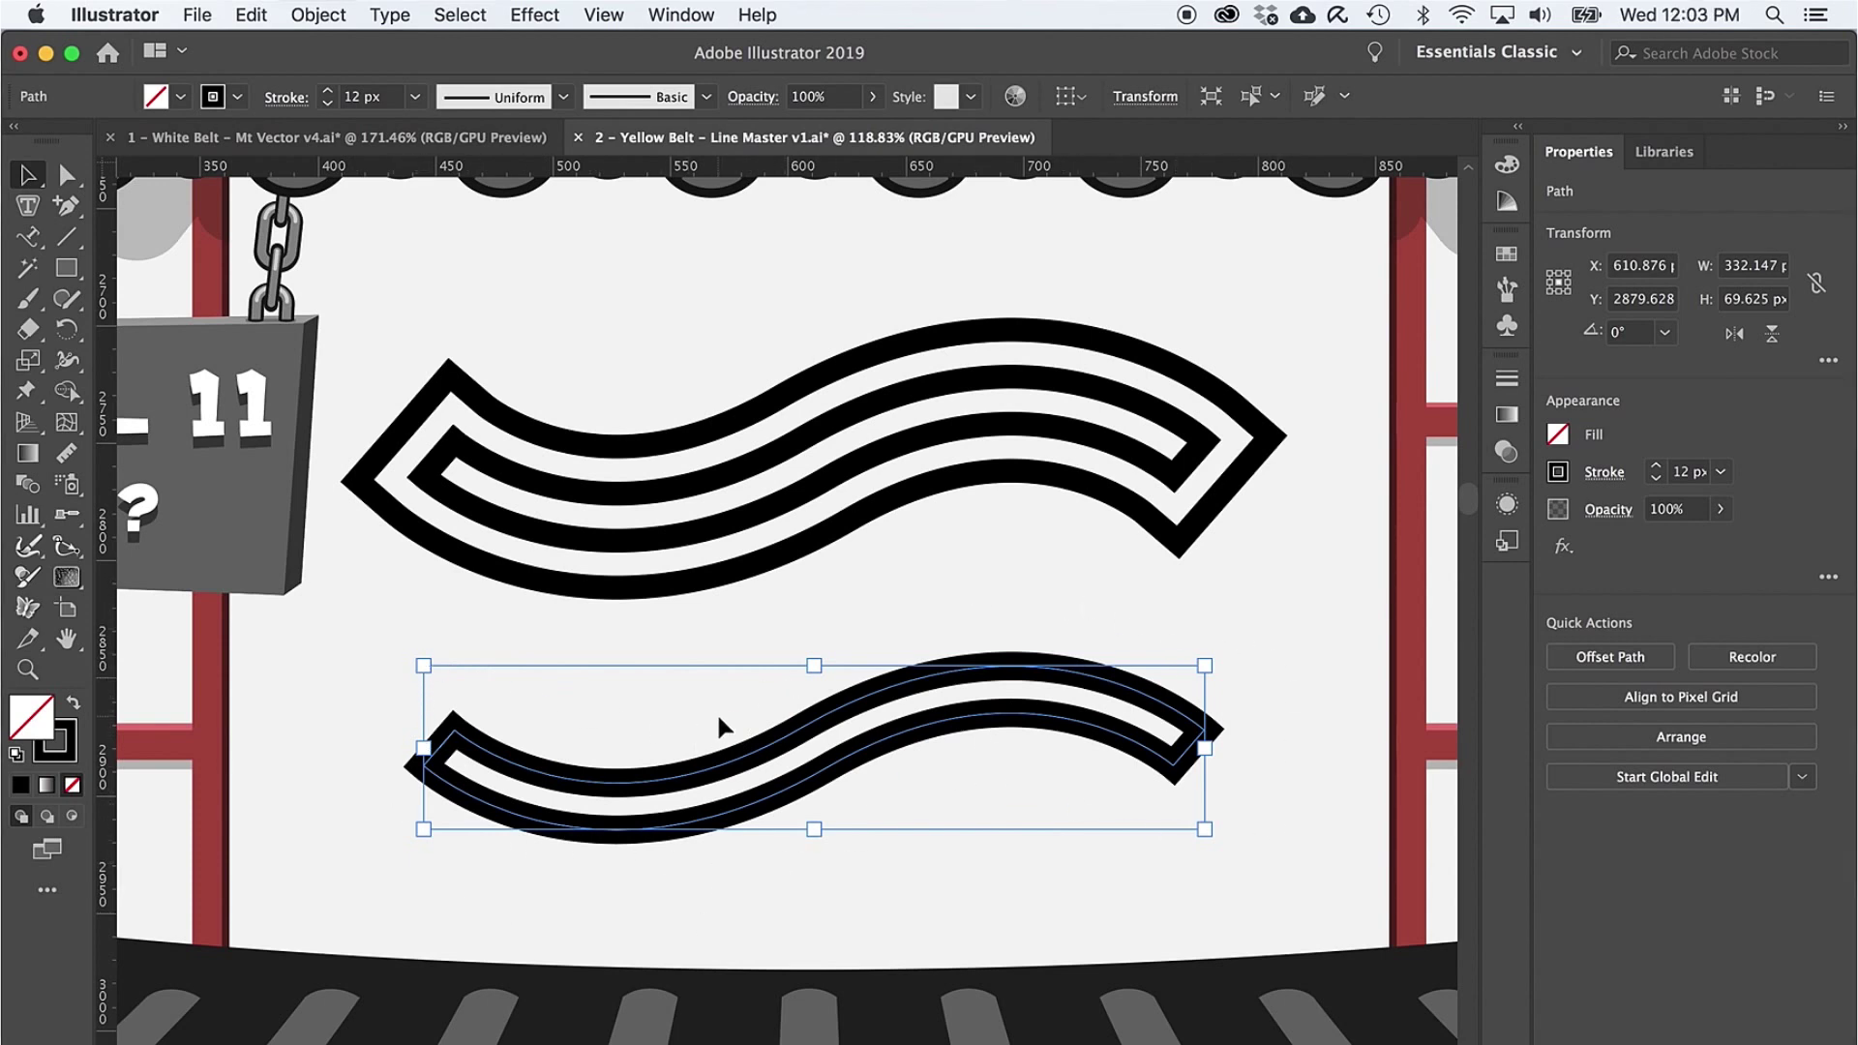
# Step: Bring up Object > Path with Offset Path highlighted for the lower wave
pyautogui.click(331, 21)
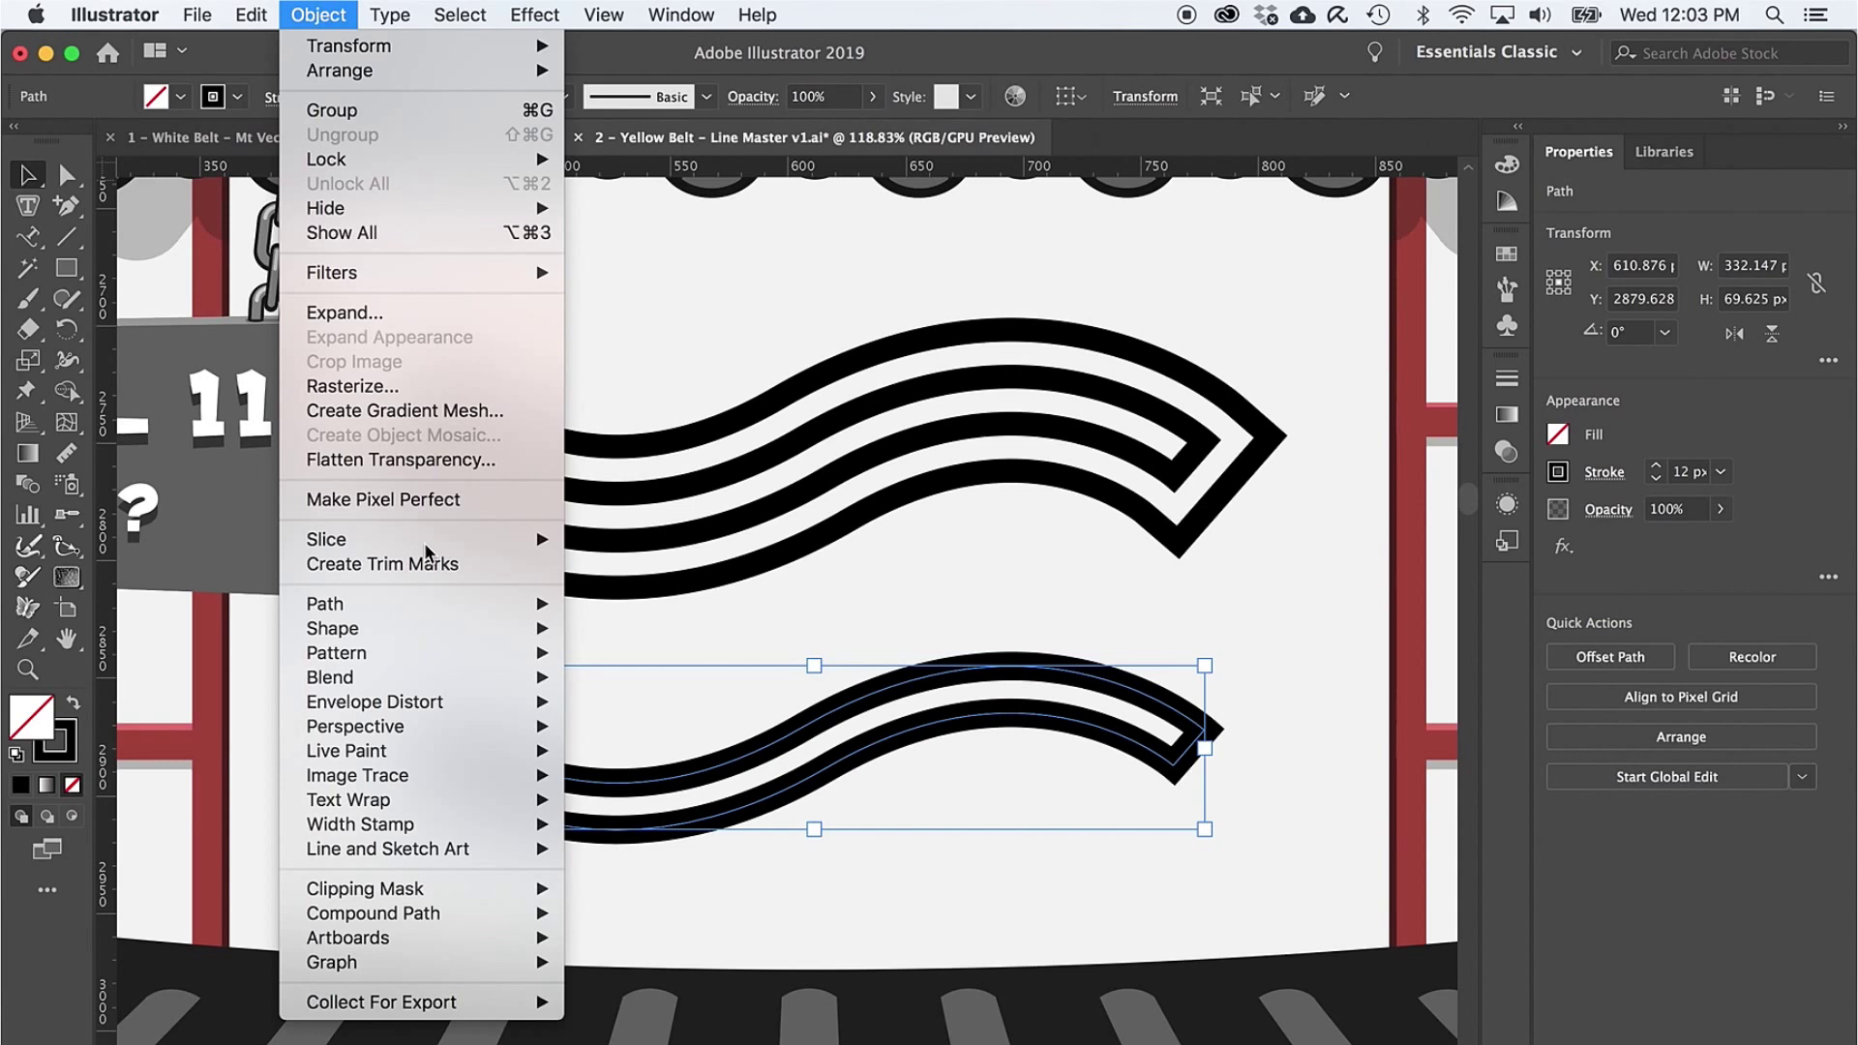
pyautogui.moveTo(450, 610)
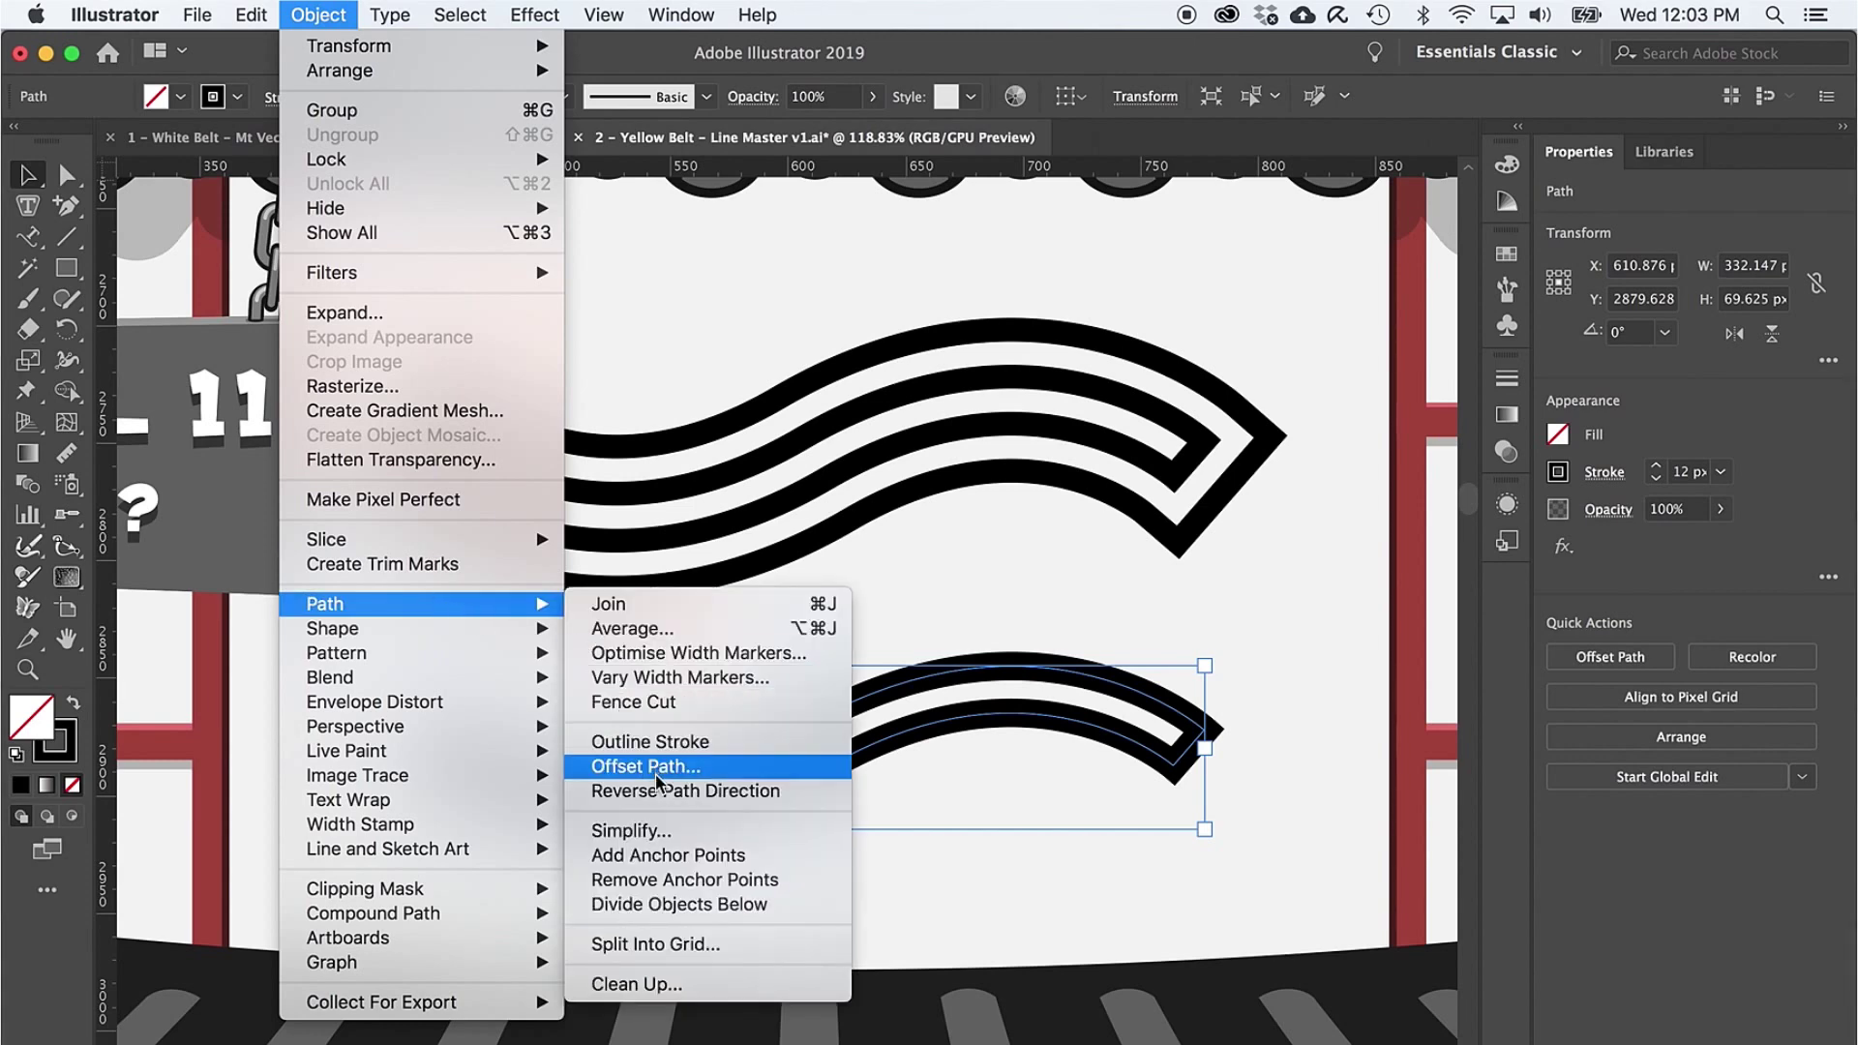